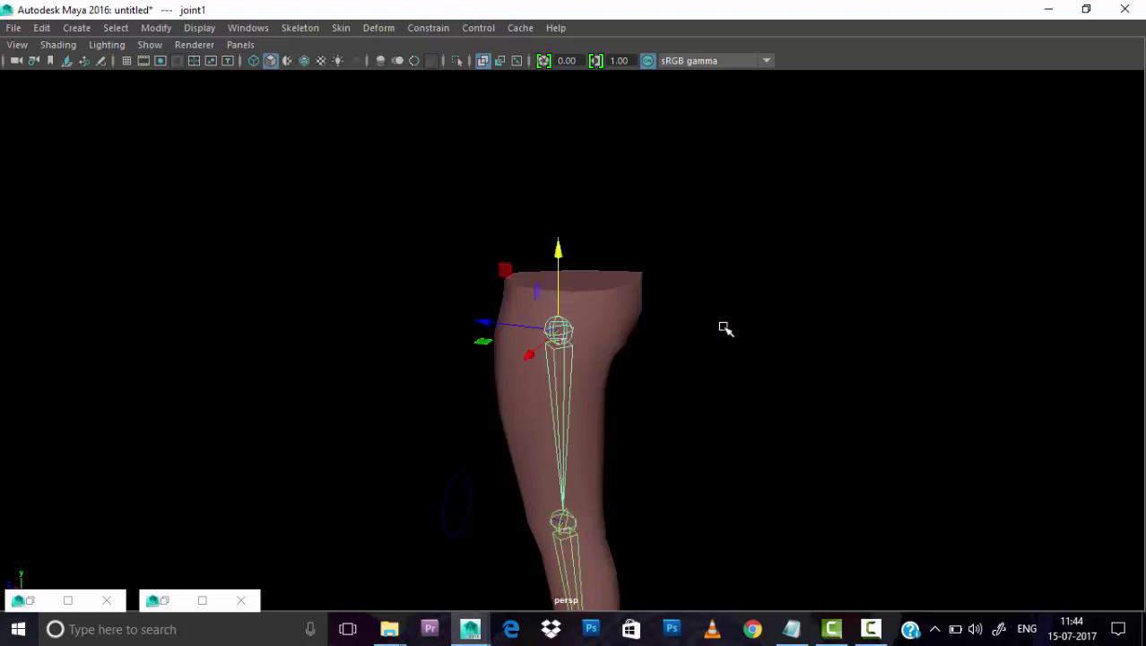
Add the bnd_jnt prefix to every leg joint, making the root bnd_jntjoint1.
key("ctrl+a")
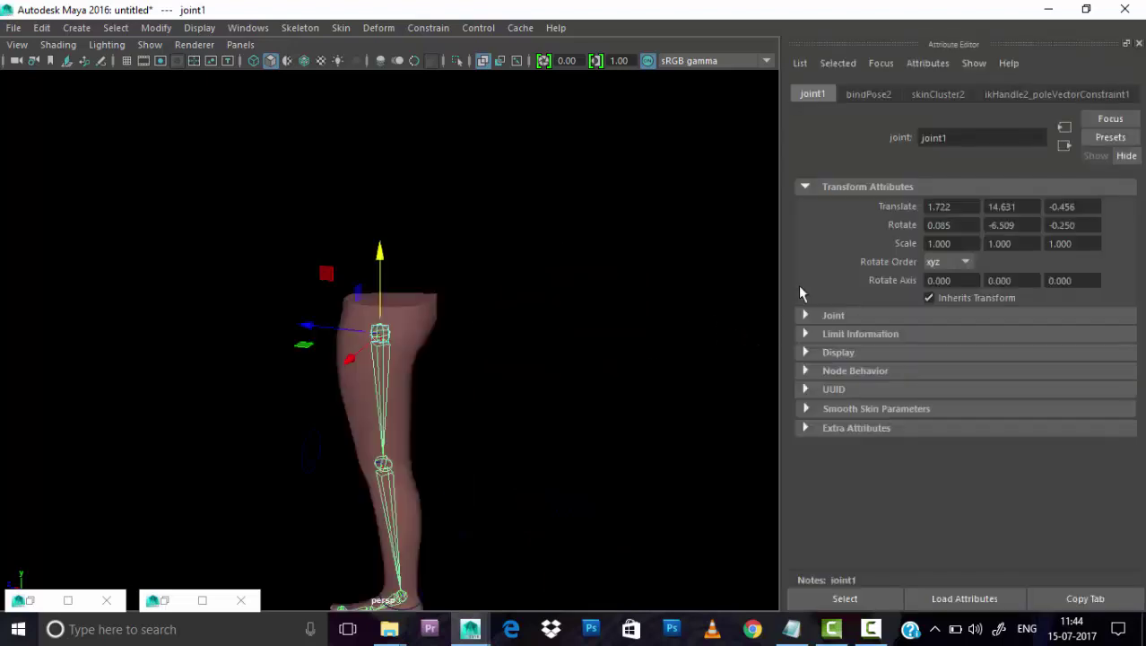
left_click(156, 28)
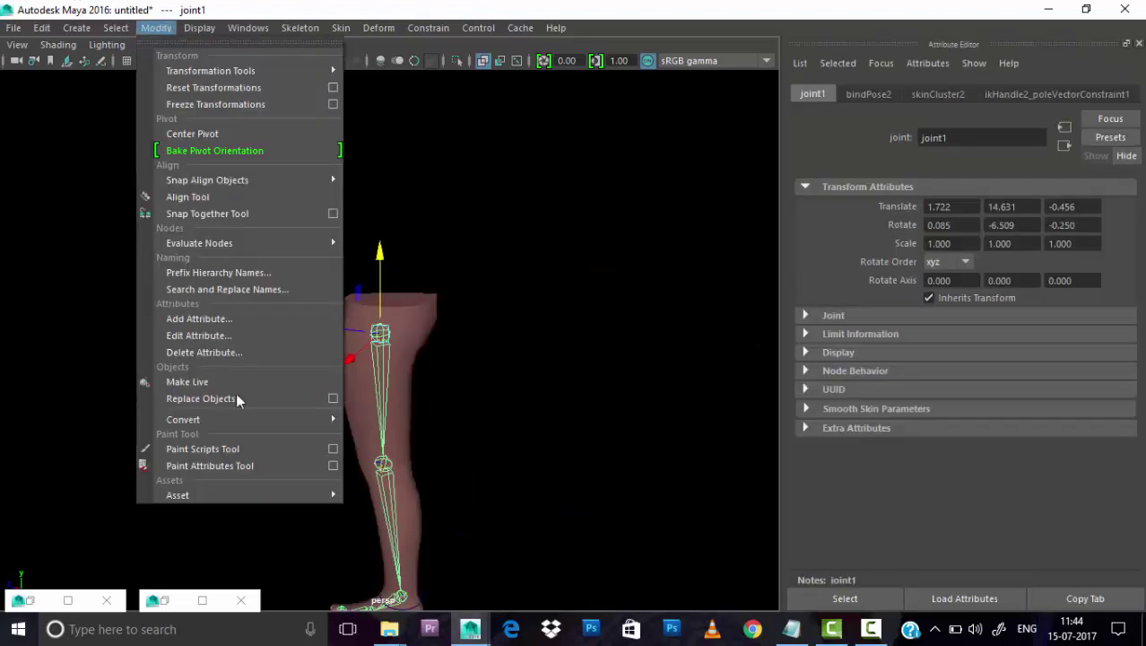
left_click(215, 269)
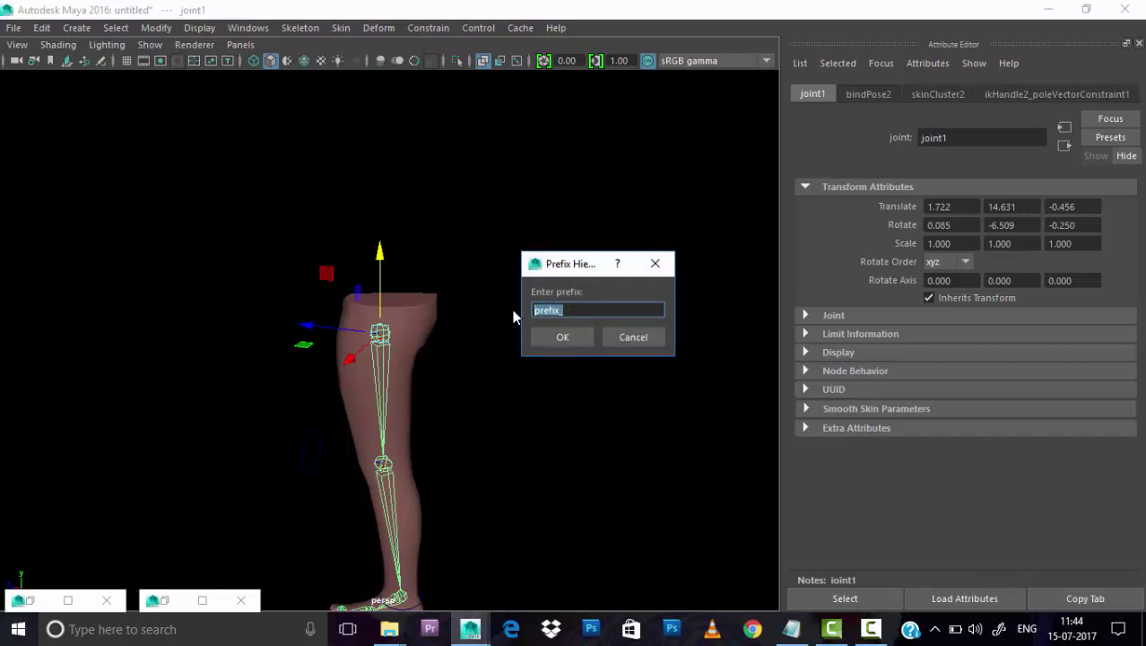
type("bnd_jnt")
key("Return")
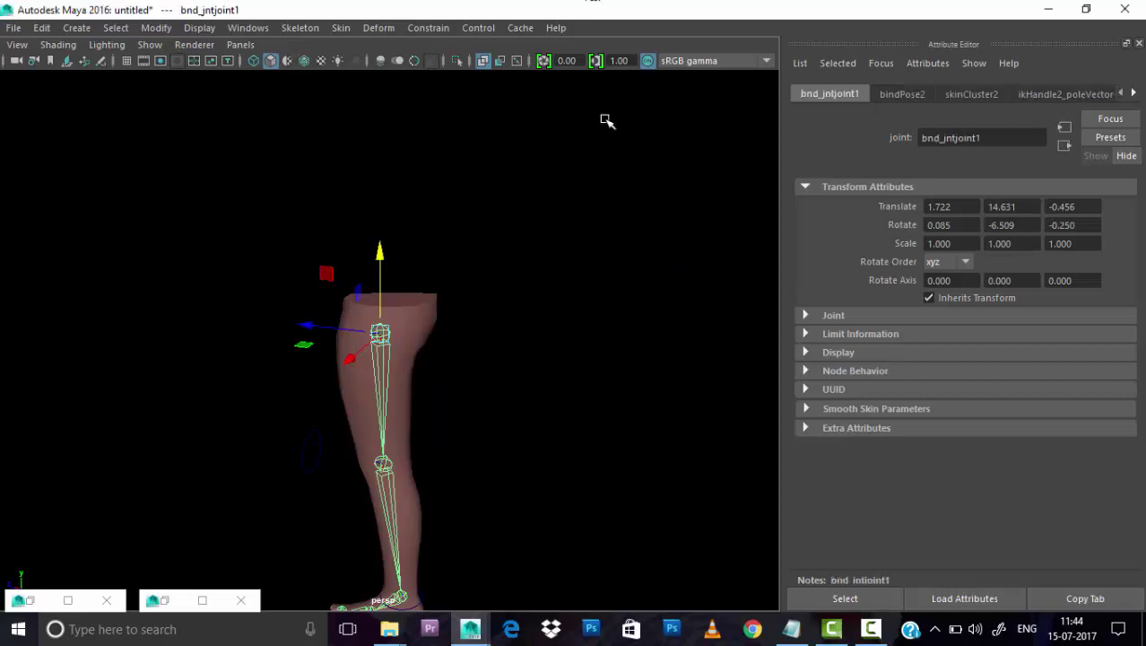
left_click(514, 294)
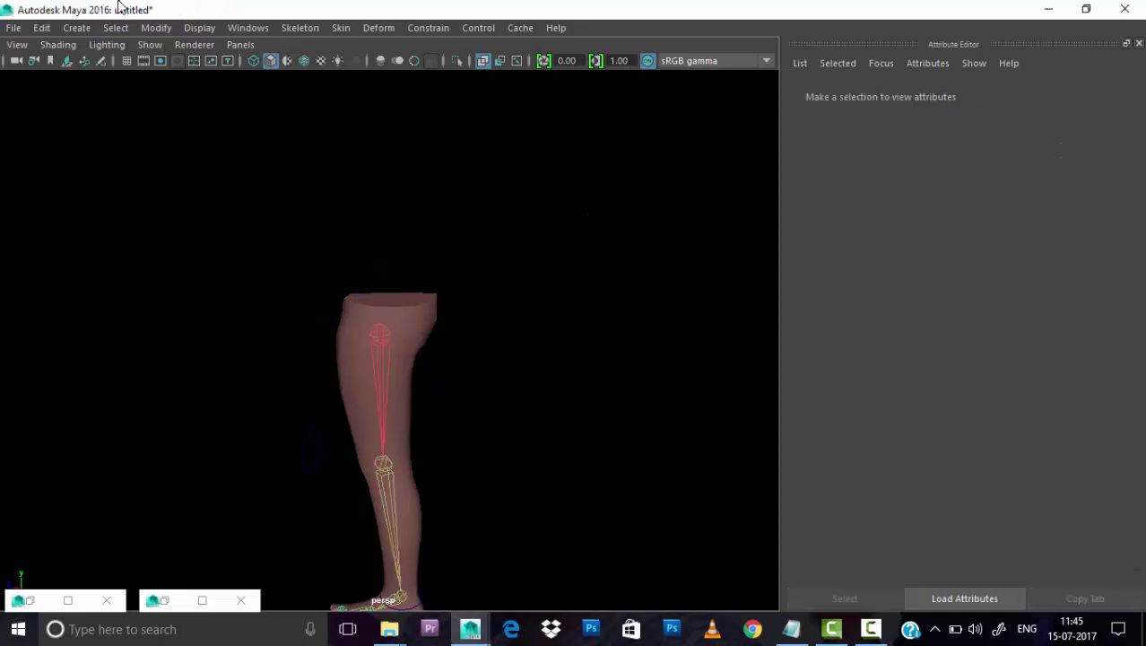
Select the thigh and knee bind joints to inspect them, then deselect.
scroll(144, 310, "up", 3)
left_click(507, 255)
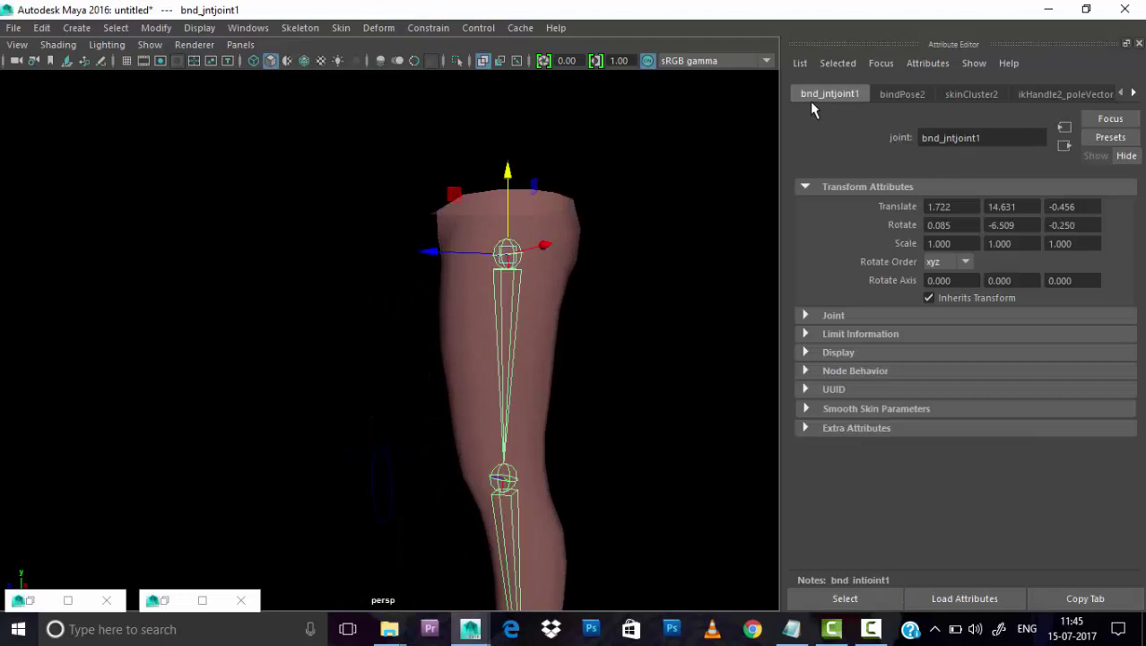
left_click(504, 480)
scroll(369, 324, "down", 3)
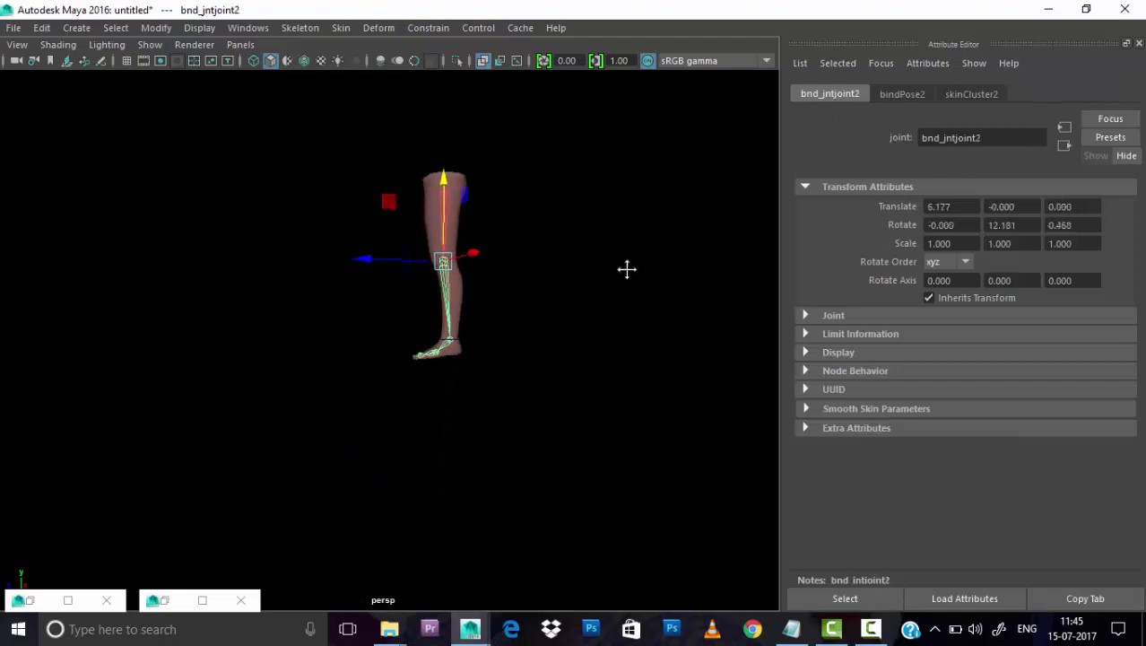
scroll(377, 180, "up", 2)
left_click(645, 494)
scroll(550, 403, "up", 3)
Switch the view to wireframe and hide the leg mesh.
key("4")
scroll(527, 310, "down", 2)
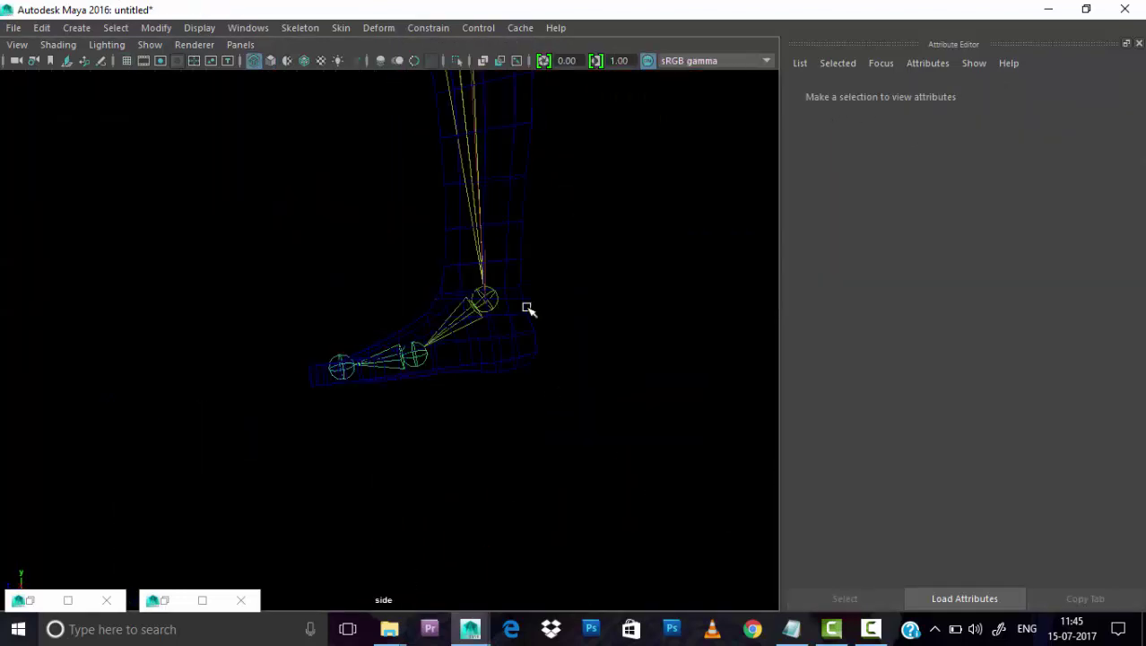
left_click(529, 170)
key("ctrl+a")
left_click(962, 544)
left_click(825, 392)
scroll(704, 332, "up", 2)
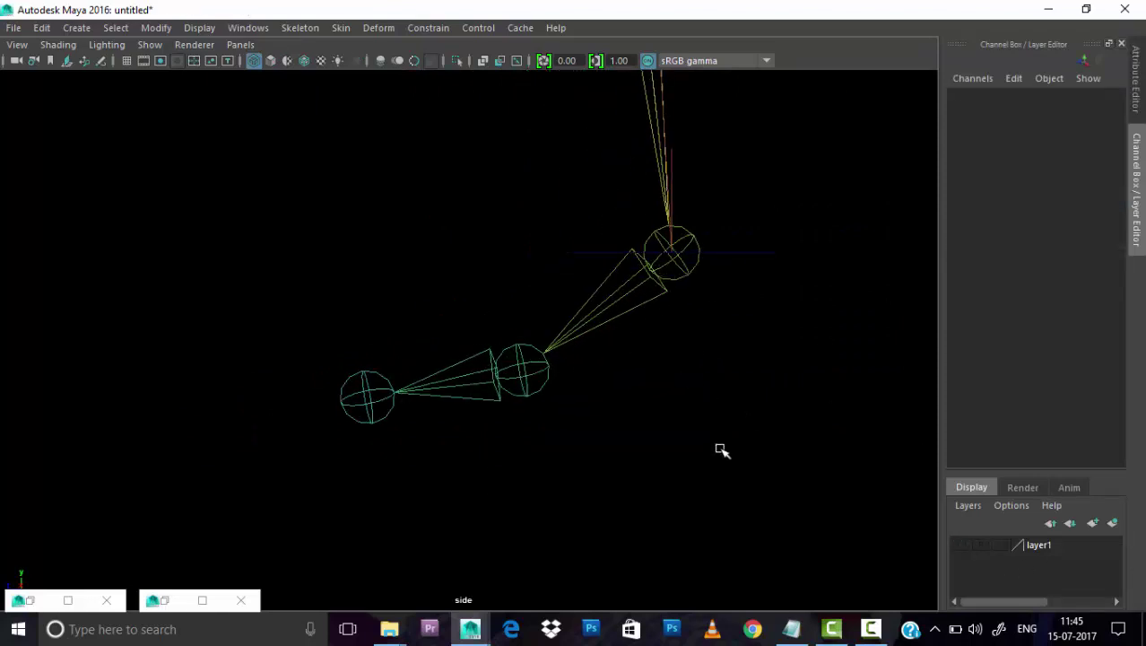
Draw a new joint chain along the foot with Create Joints in the side view.
key("space")
key("space")
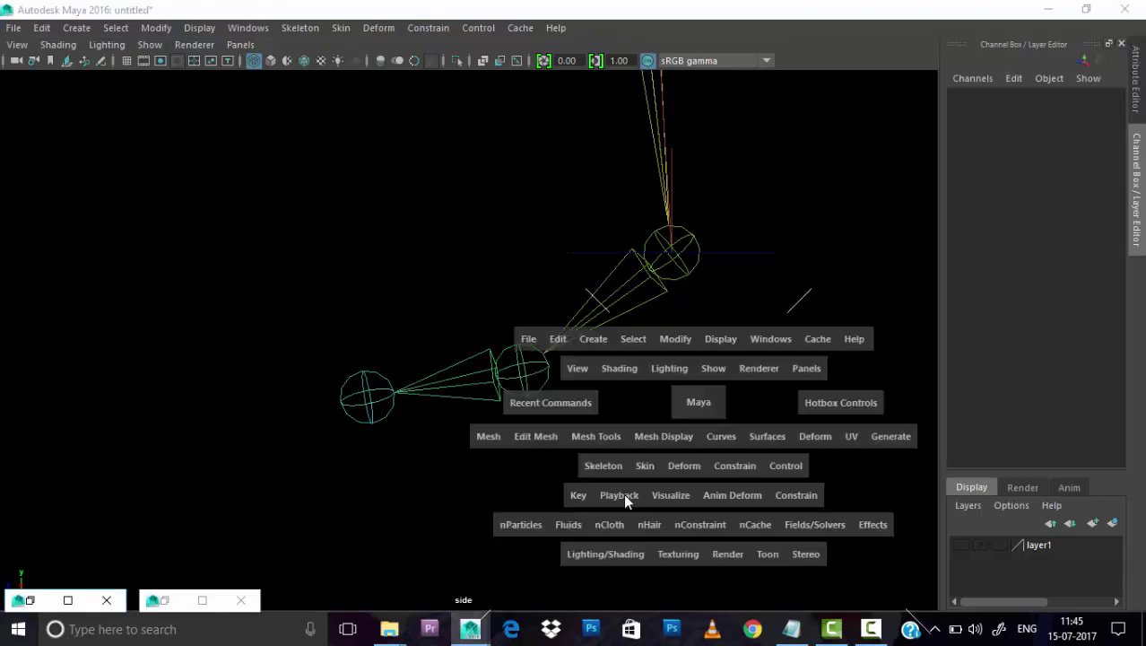
left_click_drag(610, 472, 634, 154)
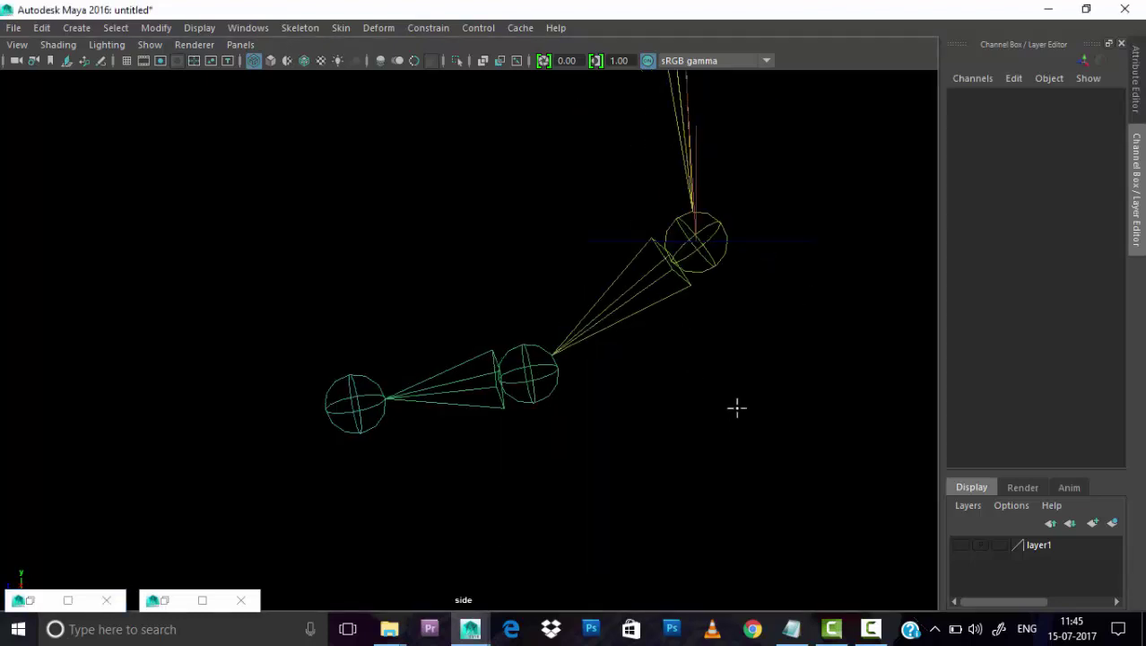
scroll(737, 405, "up", 3)
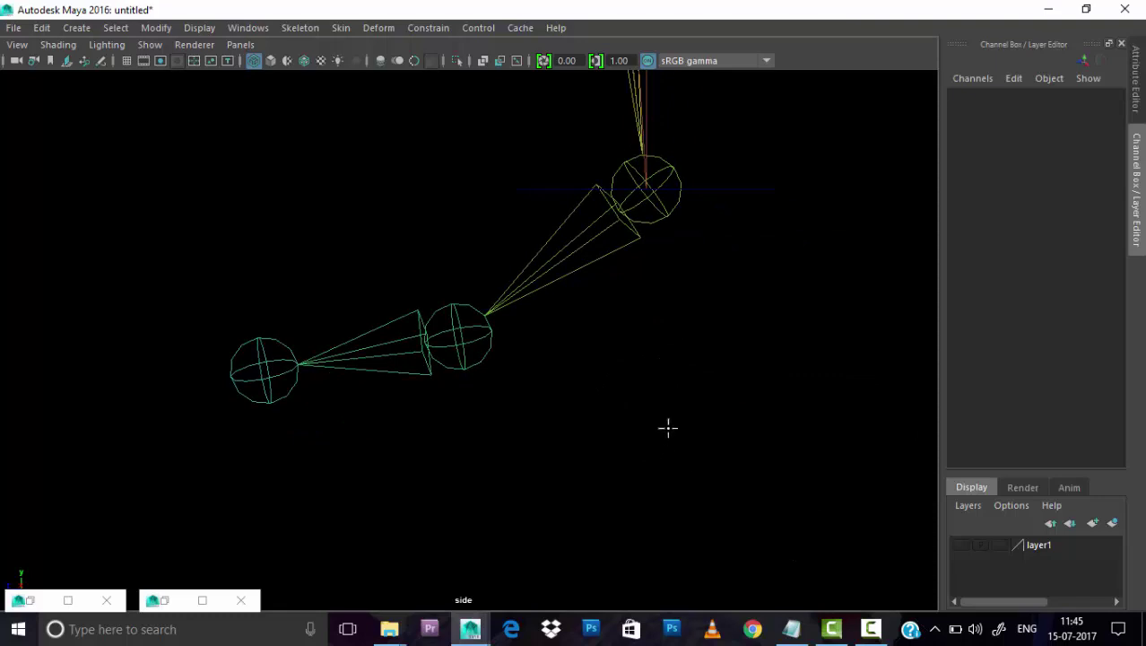
mouse_move(670, 388)
left_mouse_down()
mouse_move(657, 376)
mouse_move(586, 407)
mouse_move(578, 435)
mouse_move(297, 397)
mouse_move(263, 372)
mouse_move(466, 333)
mouse_move(650, 238)
mouse_move(644, 190)
left_mouse_up()
Finish the reverse-foot chain with a heel joint and place joint1 at Translate X 1.115.
key("ctrl+z")
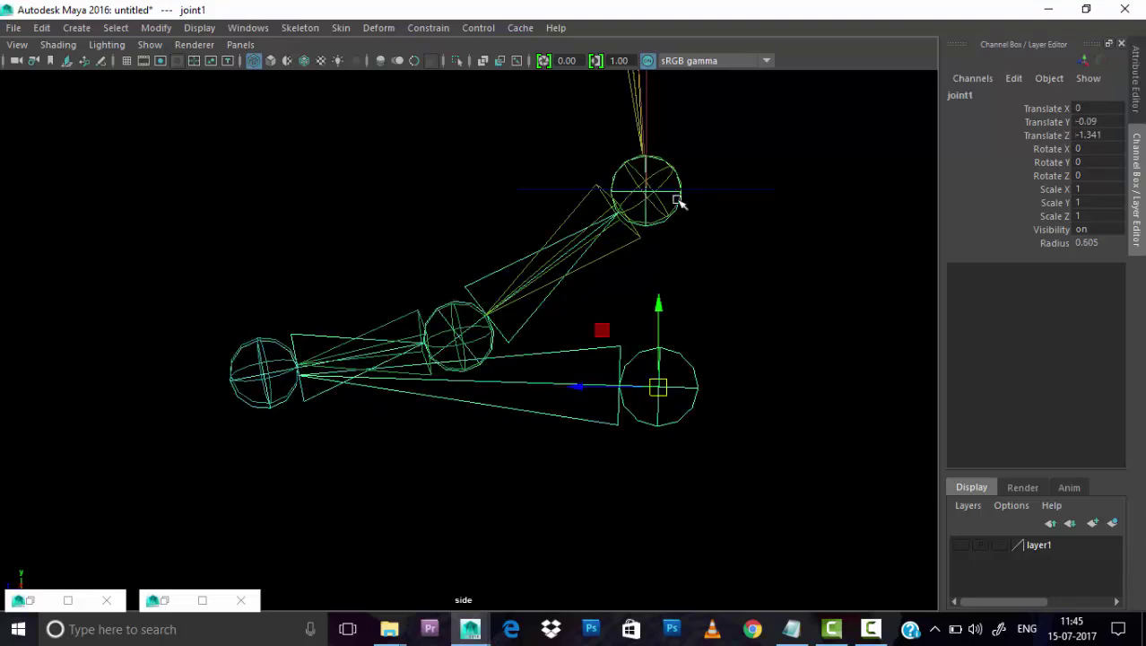
key("space")
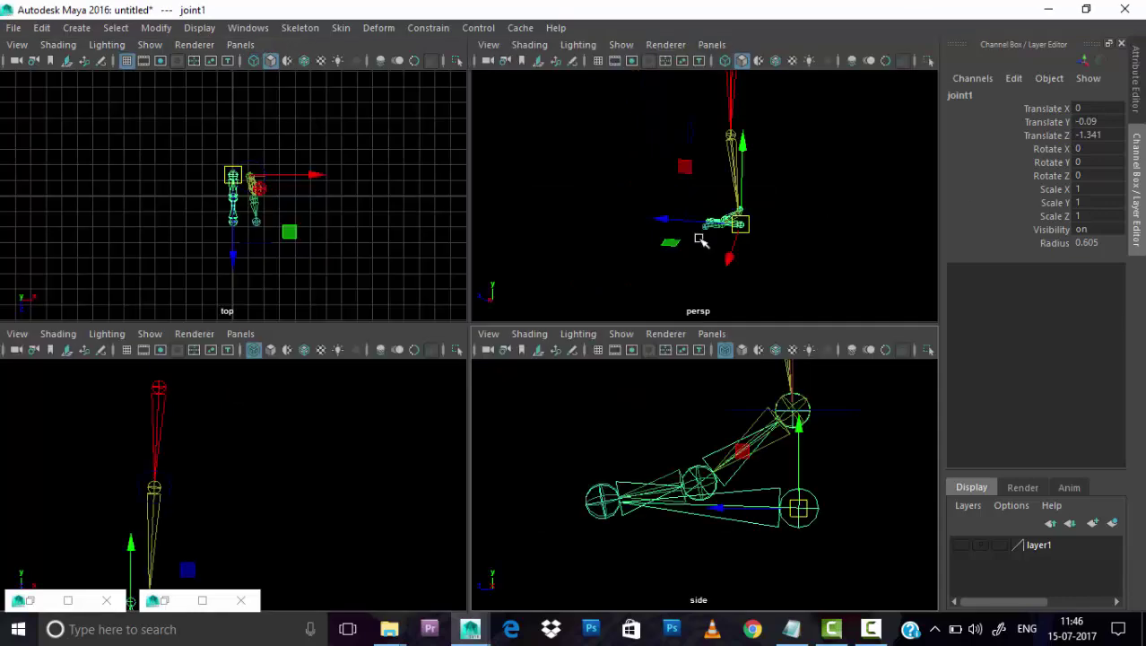
key("space")
mouse_move(705, 243)
left_mouse_down("alt")
mouse_move(359, 366)
mouse_move(554, 397)
mouse_move(644, 388)
mouse_move(566, 386)
mouse_move(492, 326)
mouse_move(750, 514)
left_mouse_up("alt")
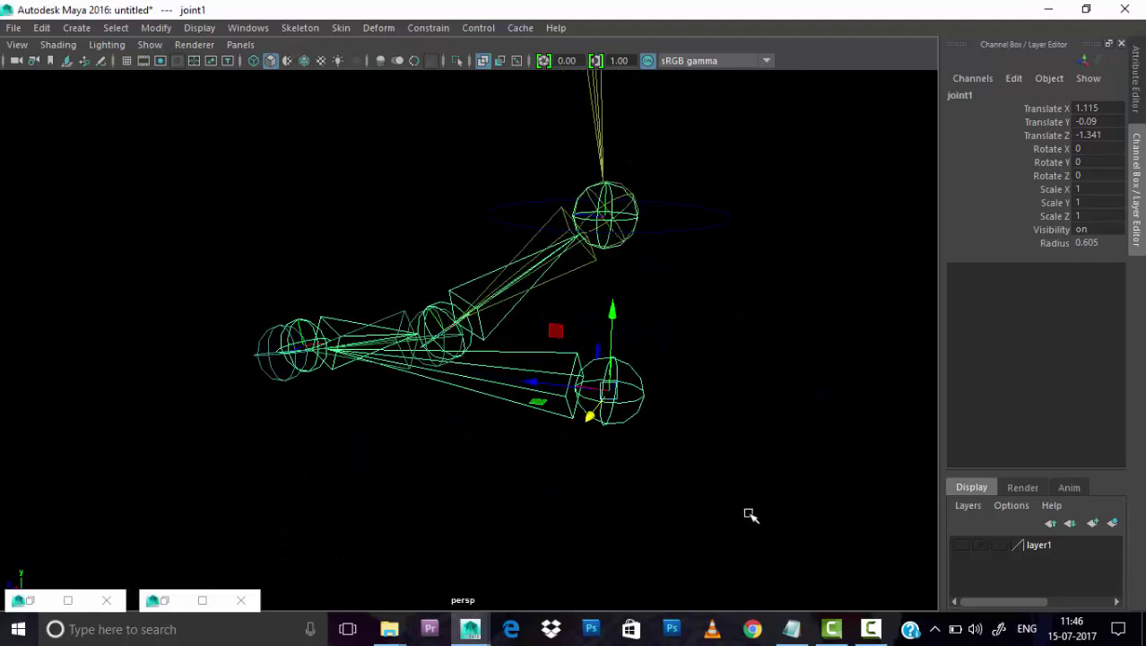
scroll(680, 435, "up", 3)
scroll(680, 435, "up", 2)
middle_click_drag(744, 335, 748, 353, "alt")
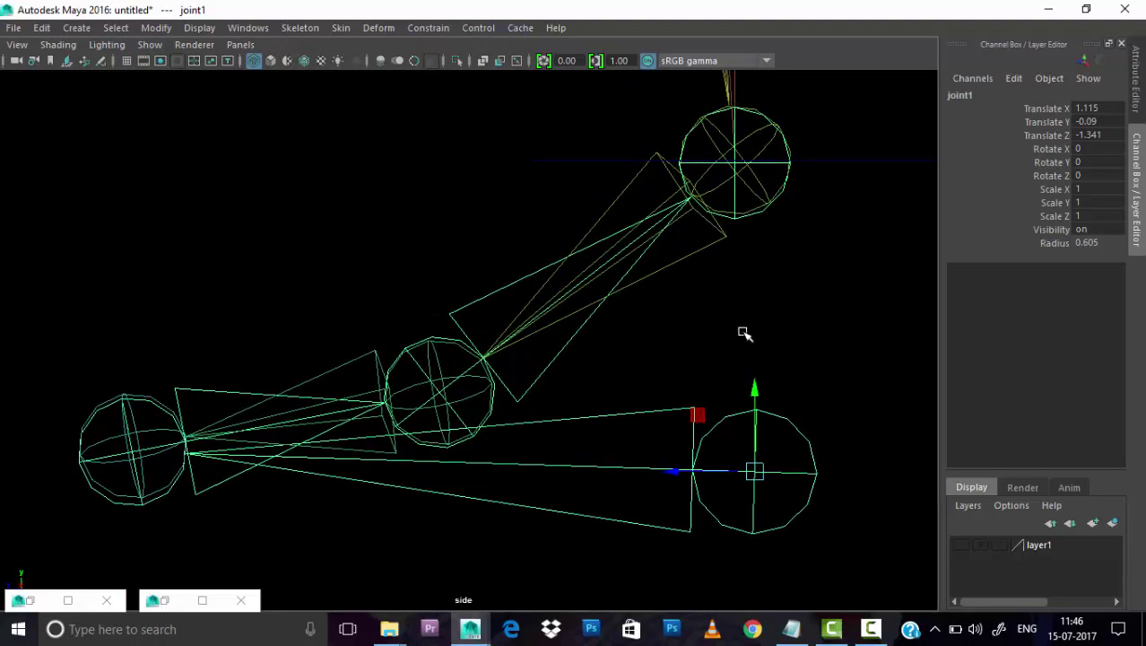
key("ctrl+a")
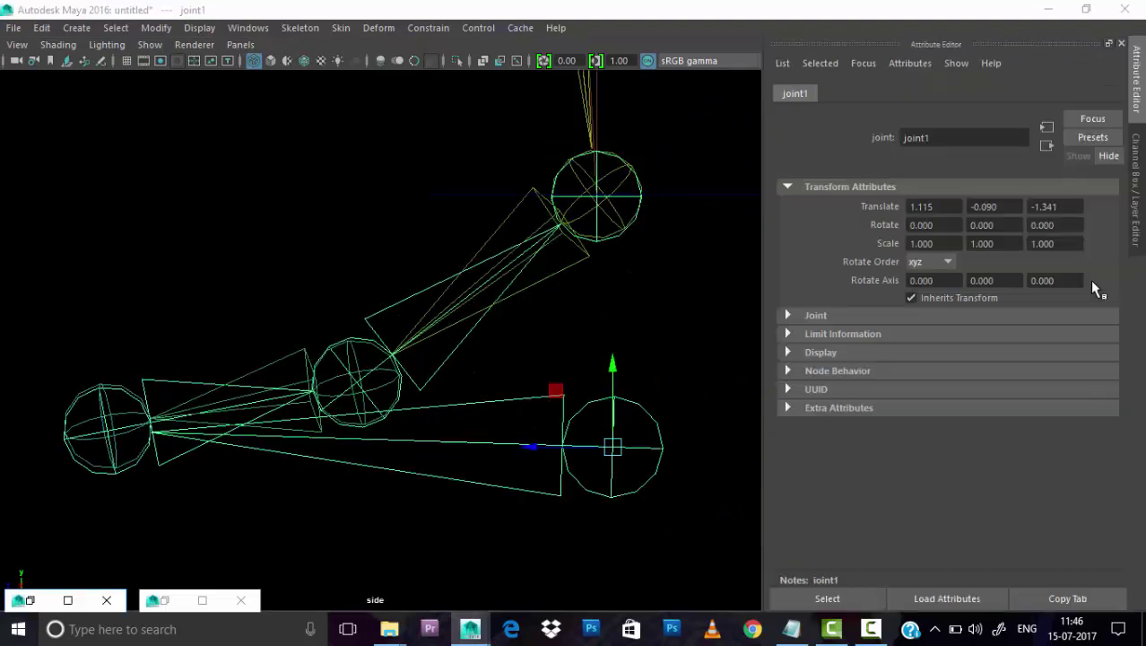
Enable drawing overrides on joint1 with an RGB yellow override colour.
left_click(901, 352)
scroll(933, 368, "down", 3)
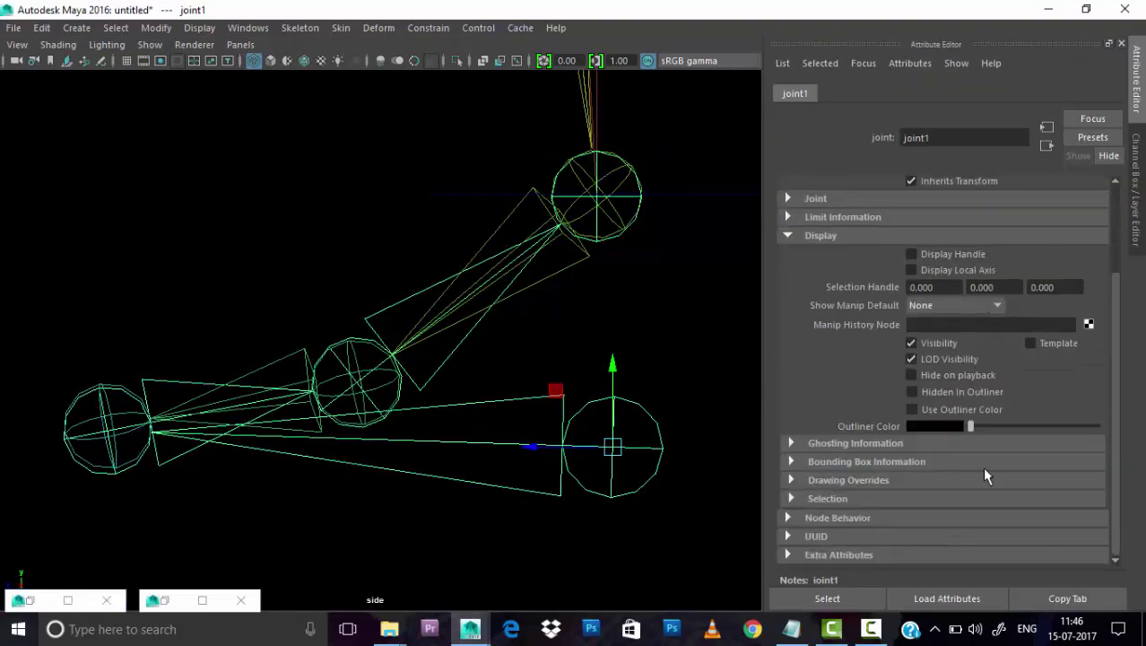
left_click(837, 487)
left_click(915, 340)
left_click(939, 458)
left_click(933, 489)
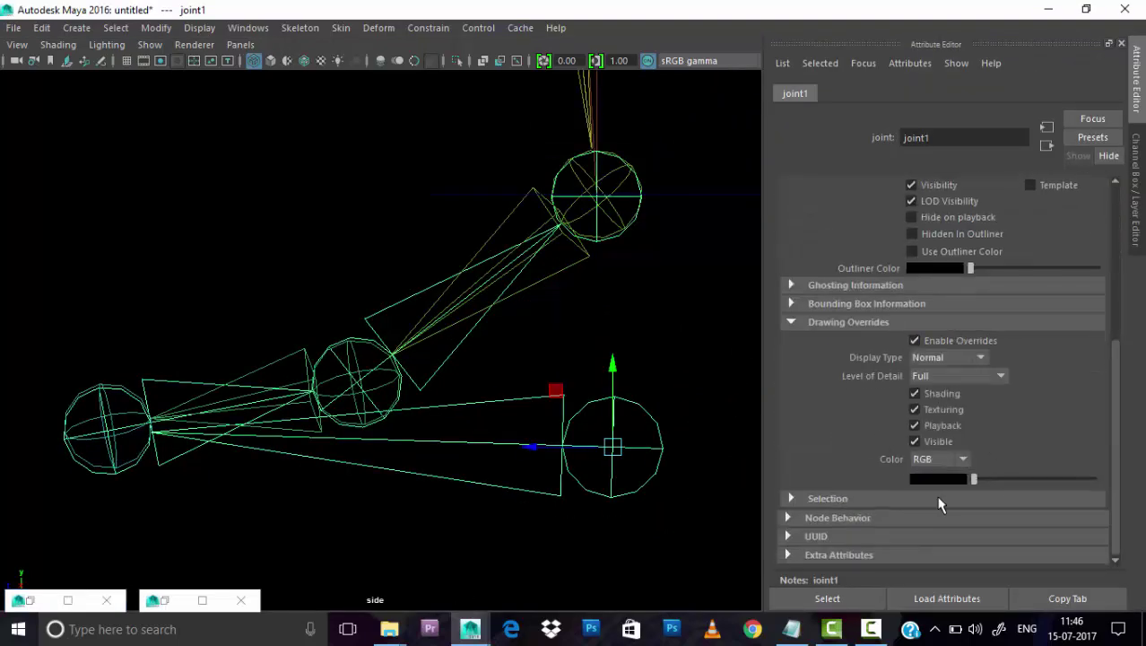
left_click(962, 483)
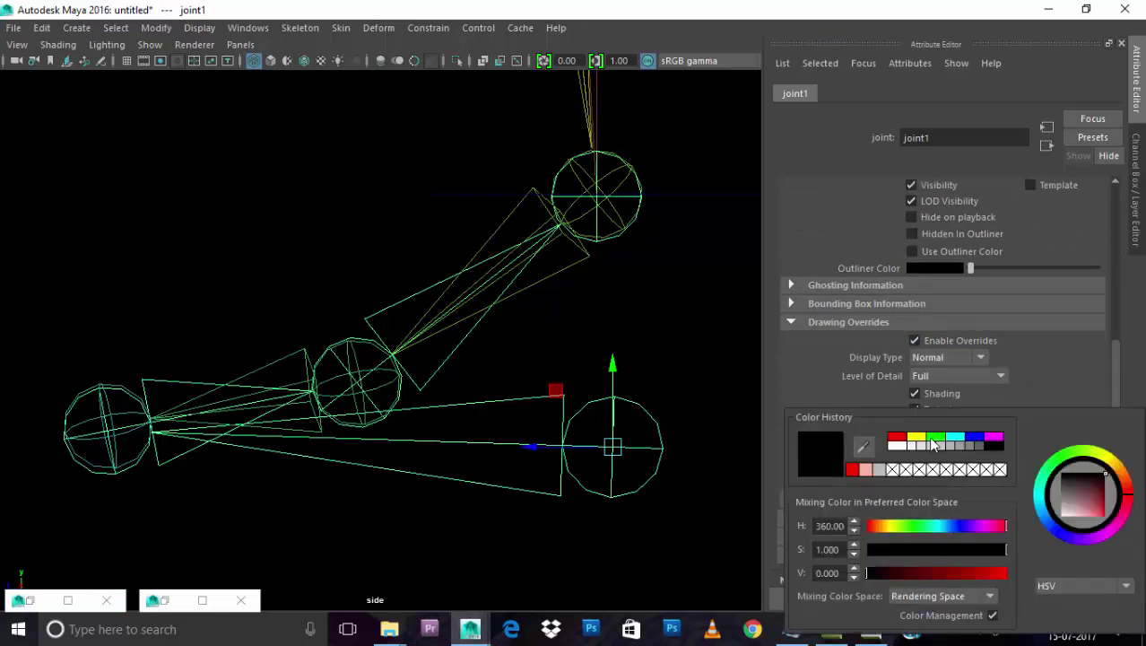
left_click(934, 444)
Check joint1's yellow colour by deselecting it, then view the reverse-foot notes in Notepad.
left_click(630, 459)
left_click(659, 442)
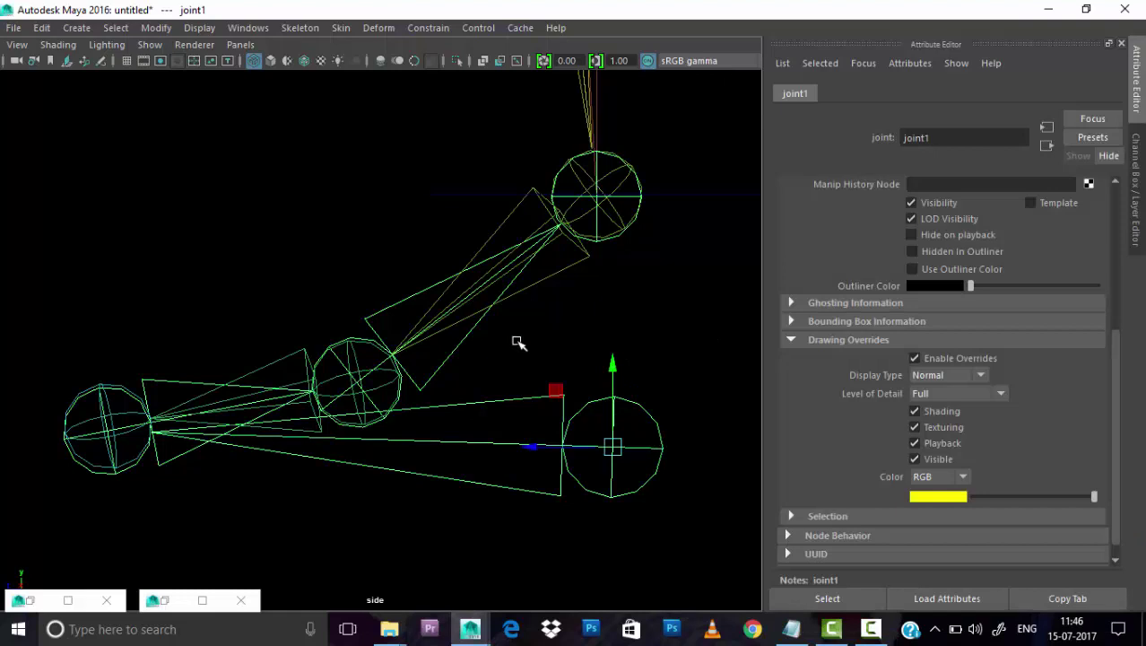
left_click(637, 355)
left_click(635, 441)
scroll(624, 408, "down", 5)
scroll(622, 409, "up", 2)
scroll(601, 392, "up", 3)
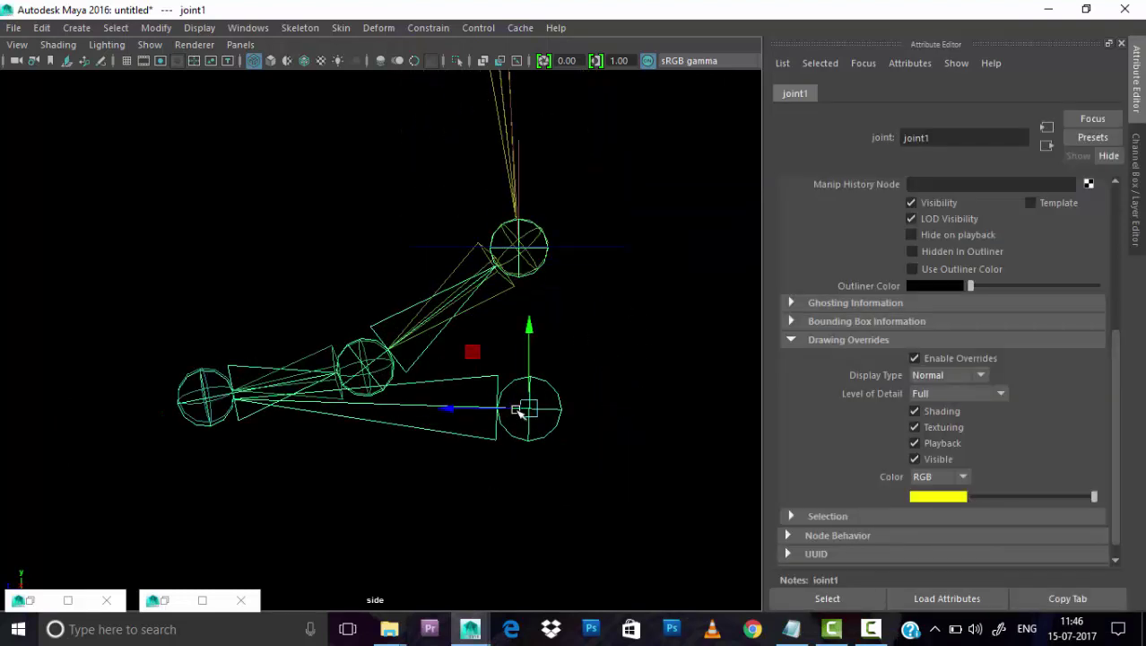
left_click(791, 629)
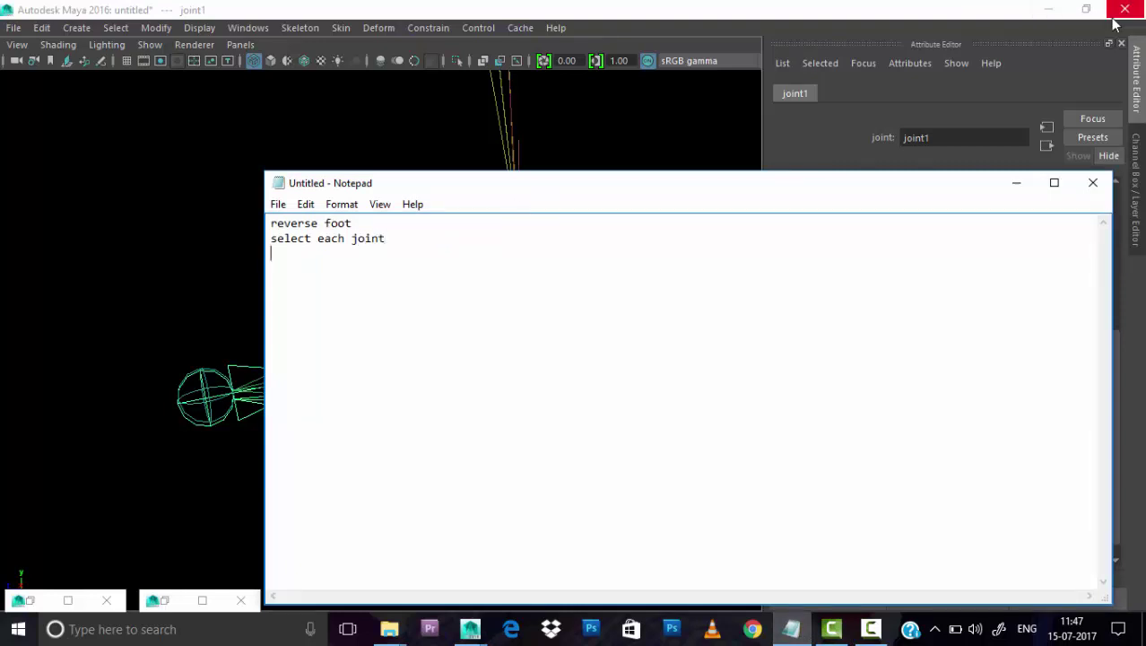
Back in Maya, select joint1's entire reverse-foot hierarchy.
left_click(1016, 183)
left_click(546, 395)
left_click(533, 384)
right_click(533, 384)
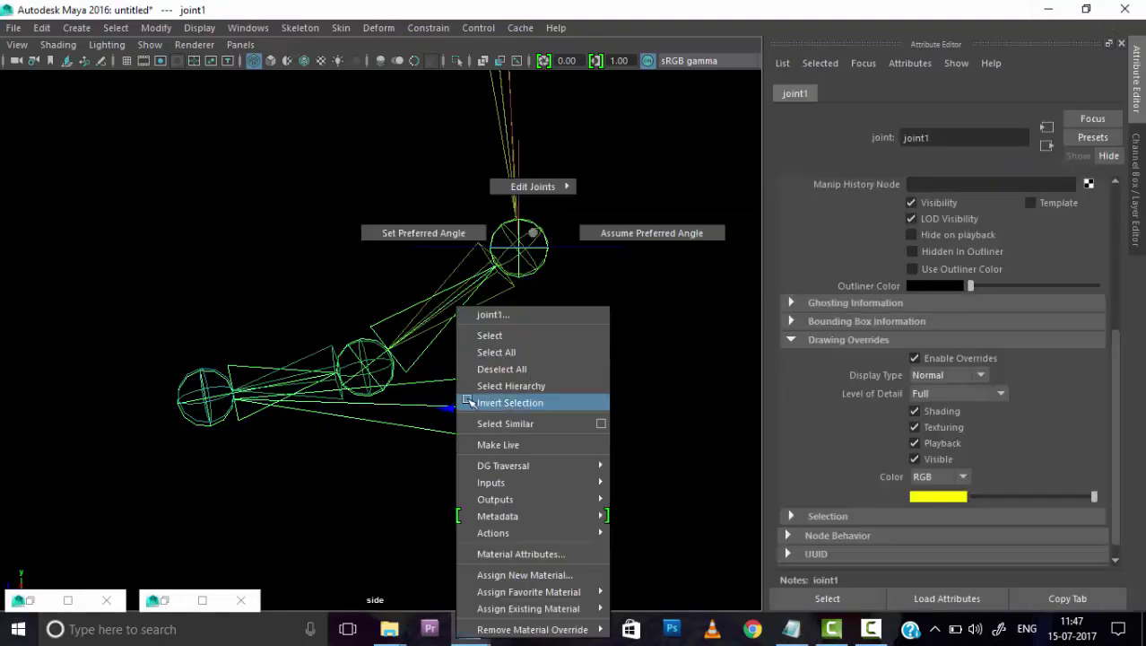
left_click(519, 387)
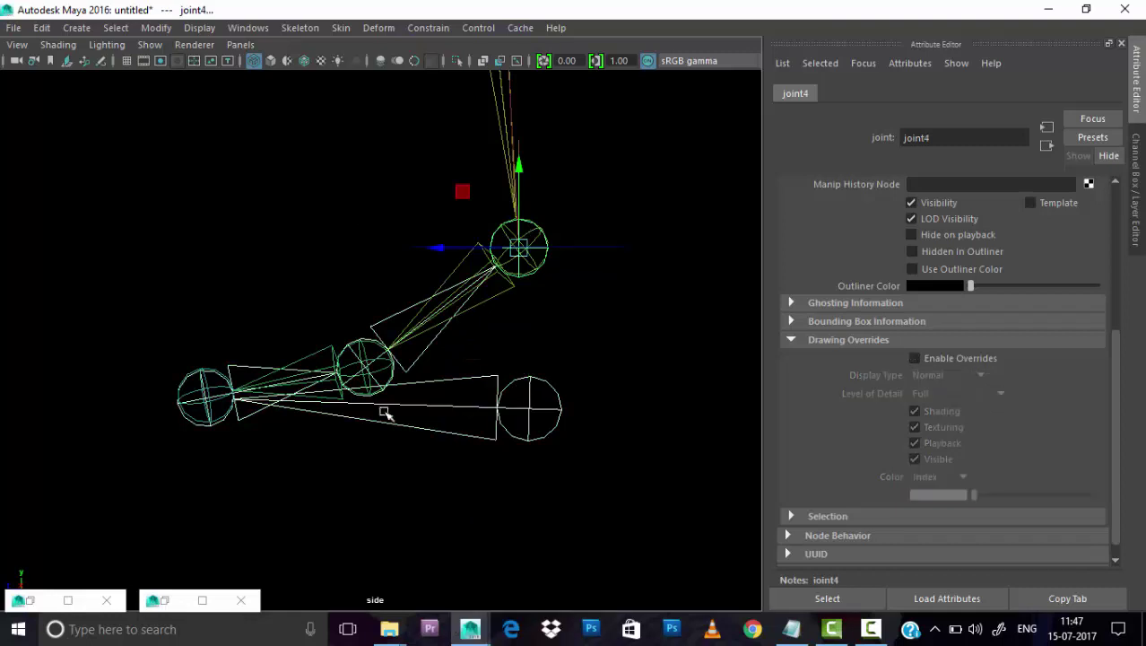
Shrink the selected joints' Radius to 0.202 and add a note about it in Notepad.
key("ctrl+a")
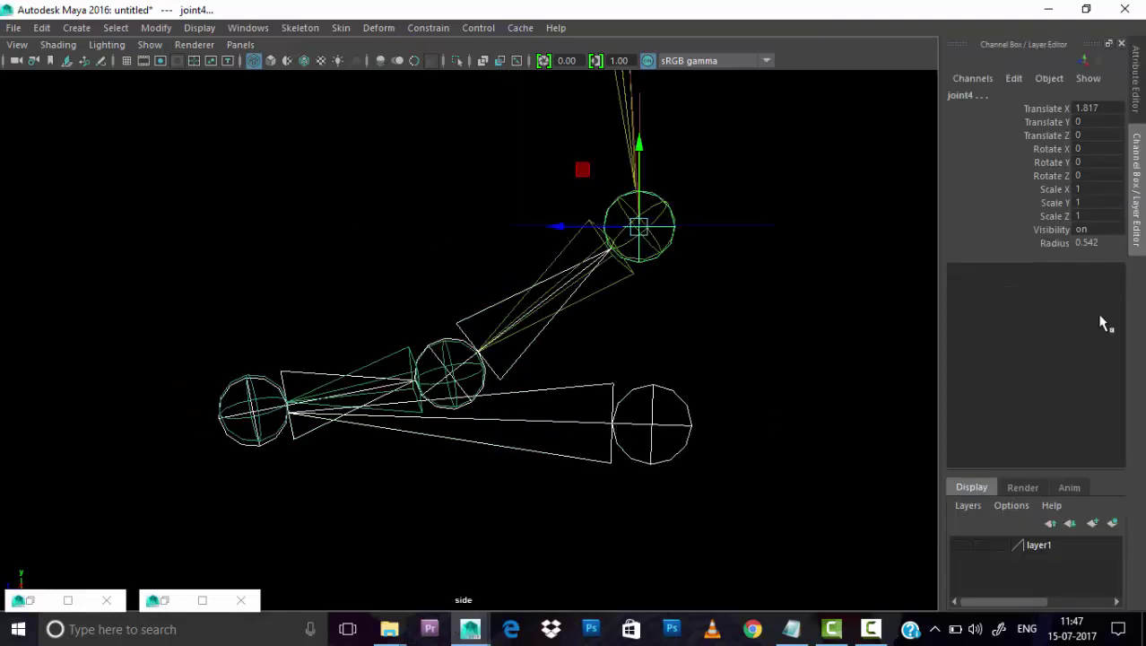
left_click(1051, 244)
middle_click_drag(811, 365, 794, 370)
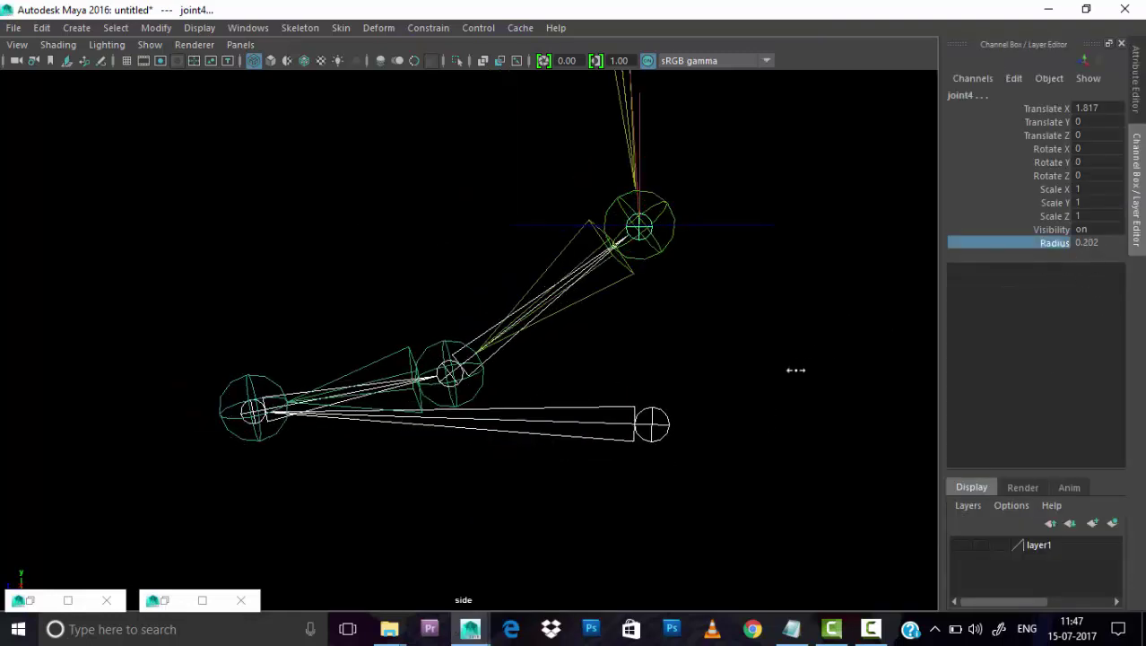
left_click(790, 372)
scroll(679, 421, "up", 1)
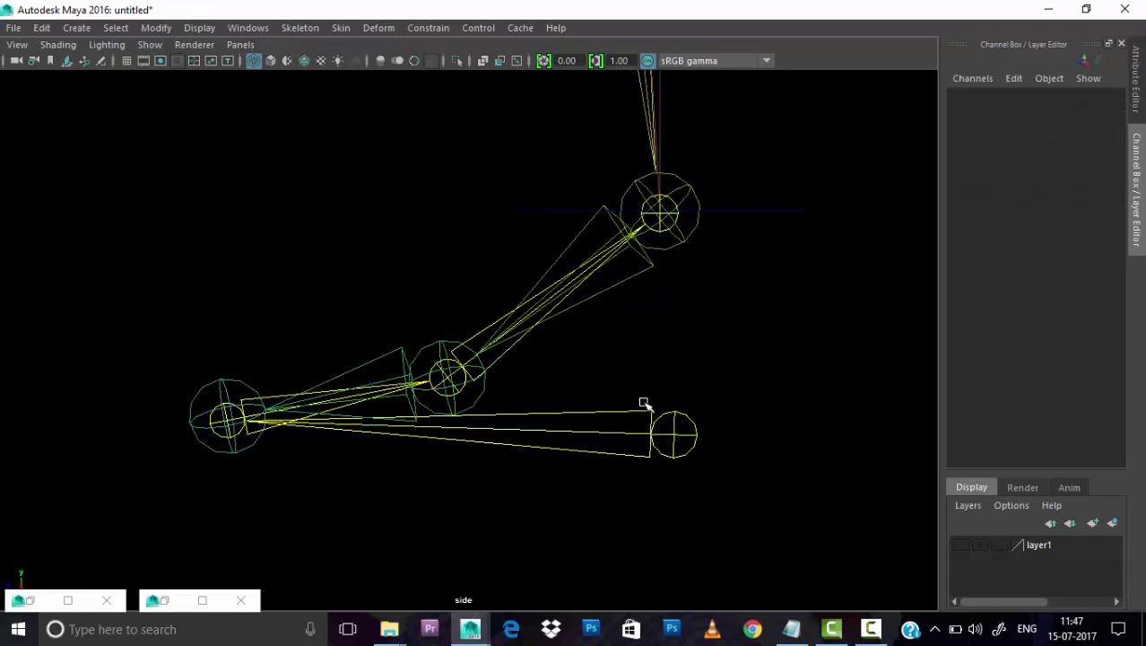
left_click(791, 629)
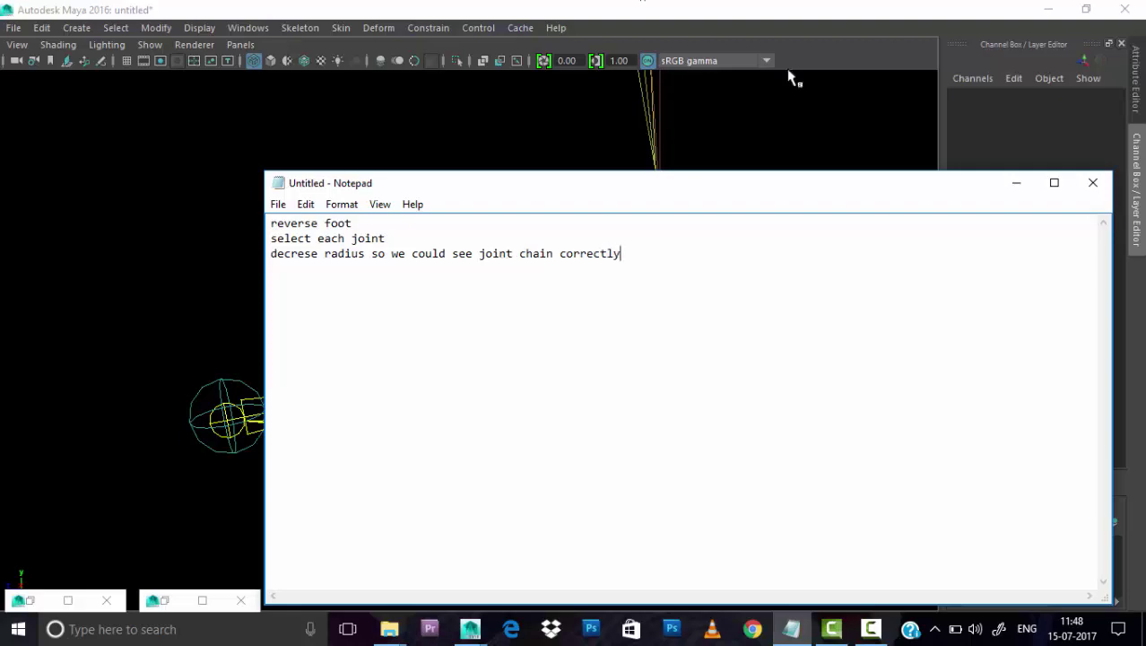
Step down the chain to joint3, nudge it onto the ball of the foot, then select the root joint.
left_click(1023, 189)
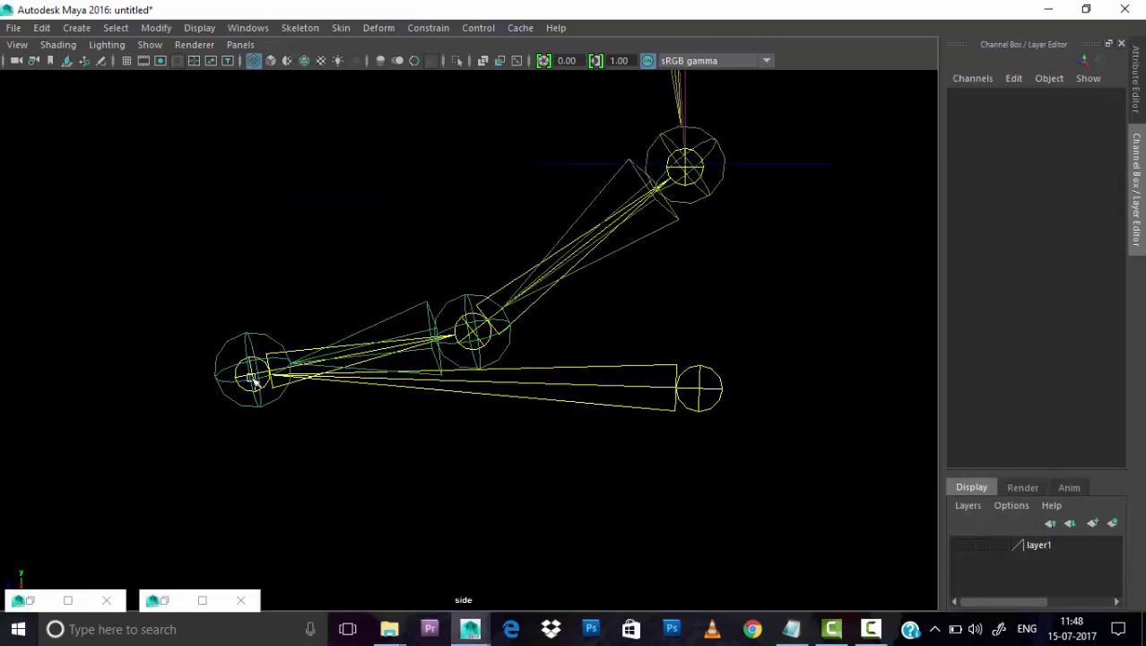
scroll(250, 376, "up", 3)
scroll(427, 399, "up", 2)
left_click(402, 359)
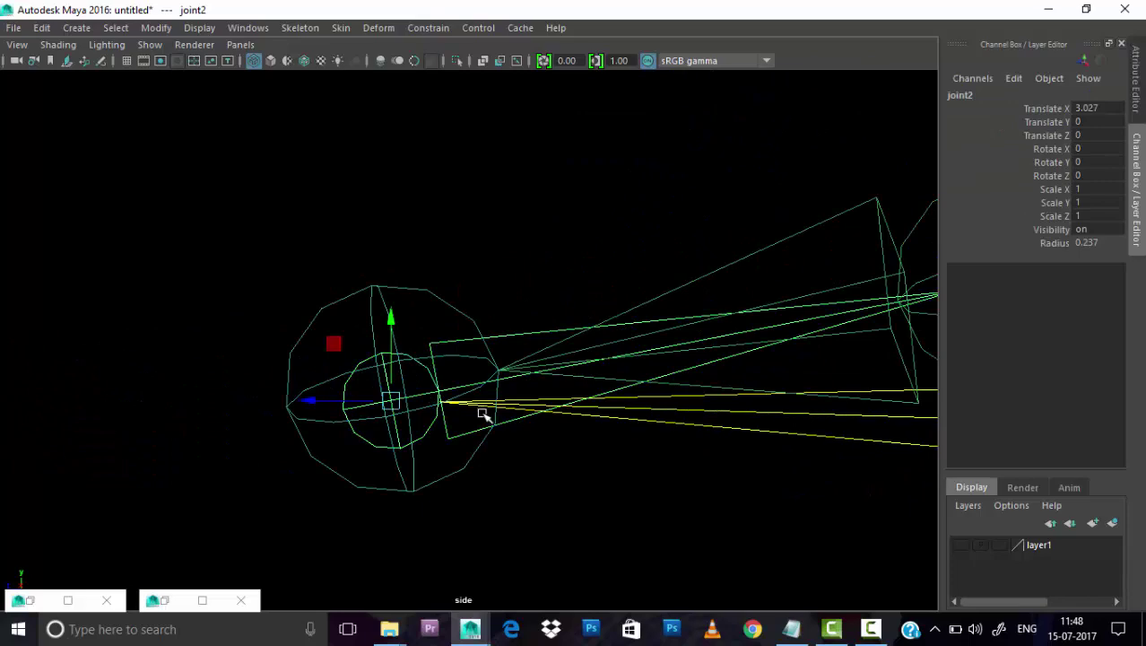
key("Down")
key("f")
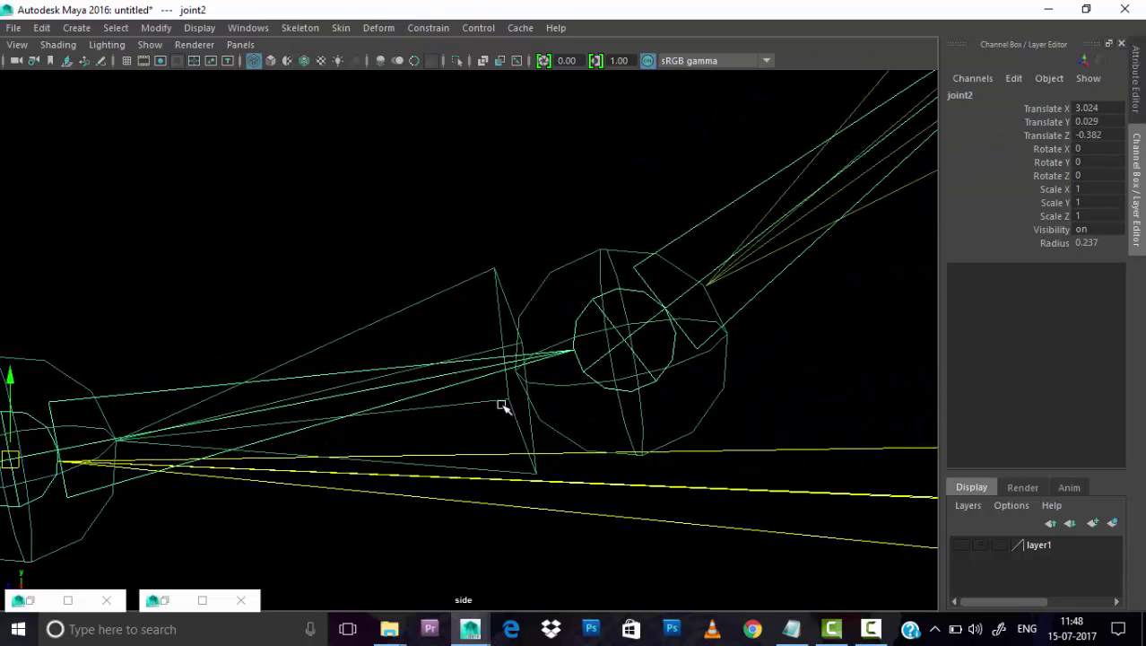
left_click_drag(621, 341, 622, 351)
mouse_move(621, 351)
middle_mouse_down("alt")
mouse_move(243, 503)
mouse_move(677, 223)
middle_mouse_up("alt")
key("Down")
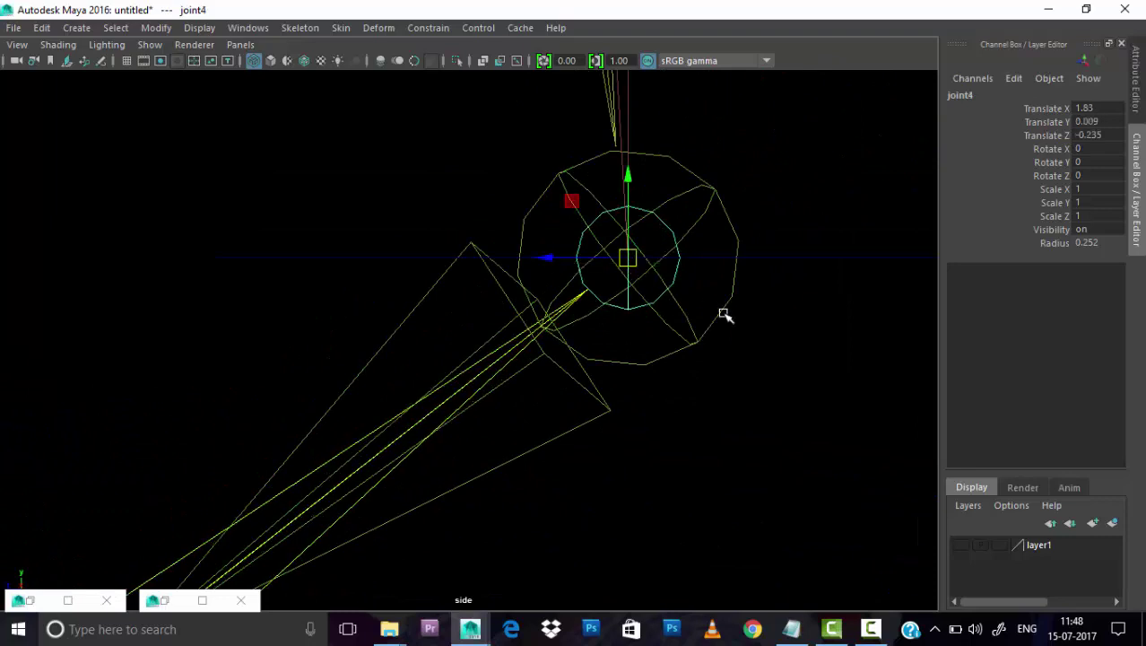
right_click_drag(724, 312, 502, 429, "alt")
left_click(502, 429)
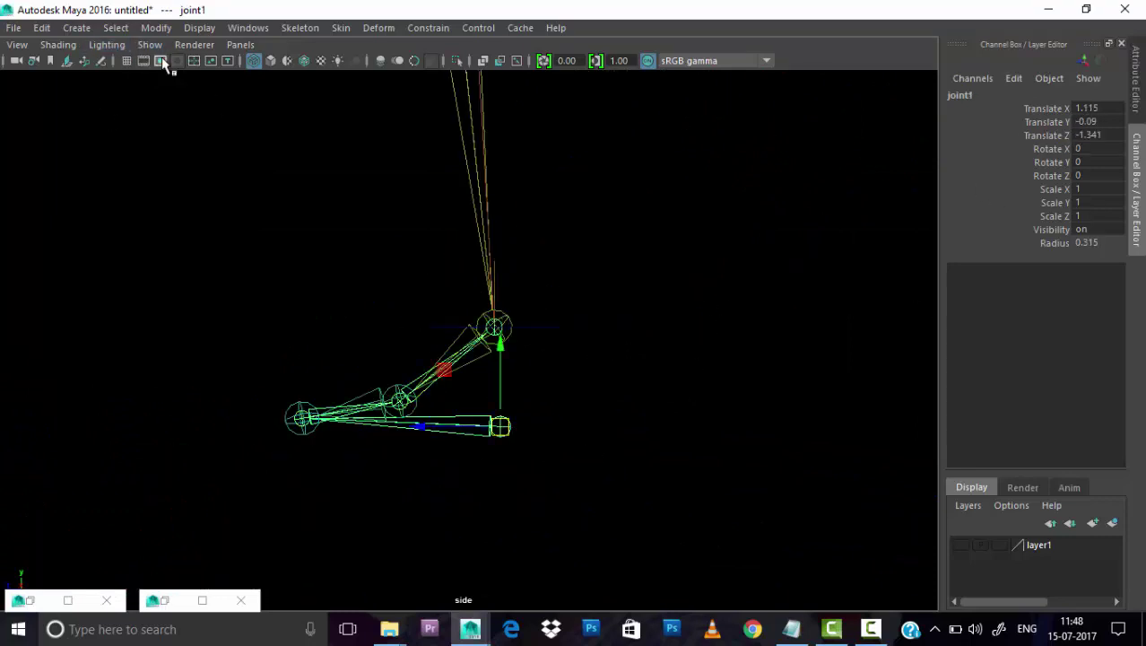
Add the rev_jnt_ctrl_ prefix to the reverse chain, making the root rev_jnt_ctrl_joint1.
left_click(156, 28)
left_click(218, 273)
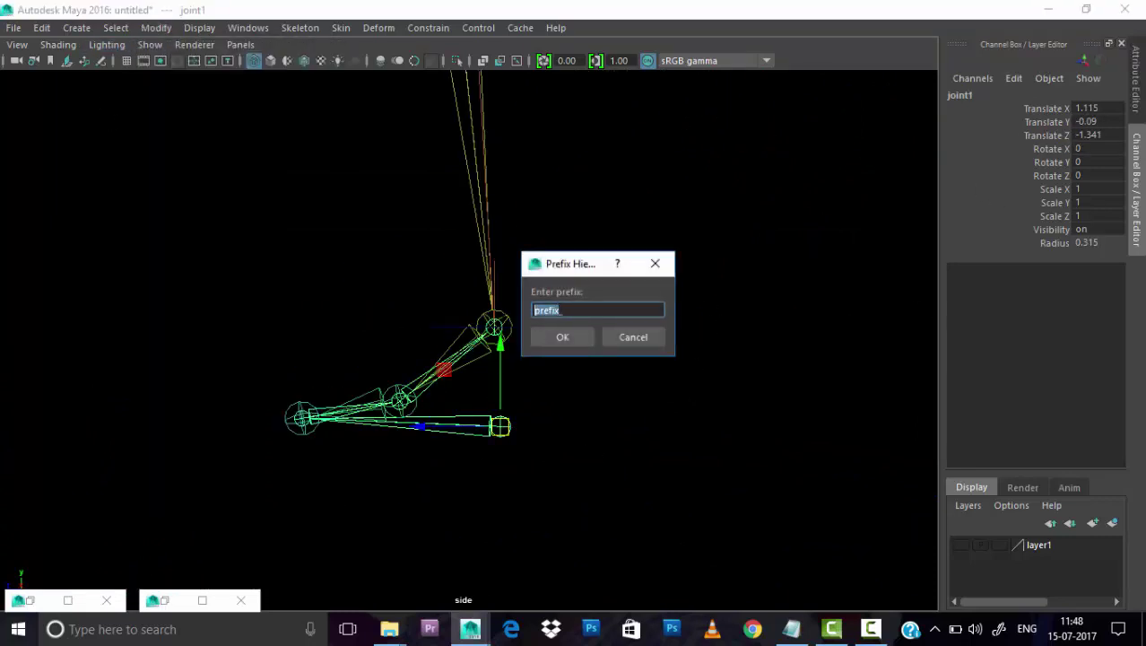
type("rev_jnt_ctrl_")
key("Return")
left_click(633, 345)
Rename the first two reverse joints rev_jnt_ctrl_heel and rev_jnt_ctrl_toe.
left_click(503, 432)
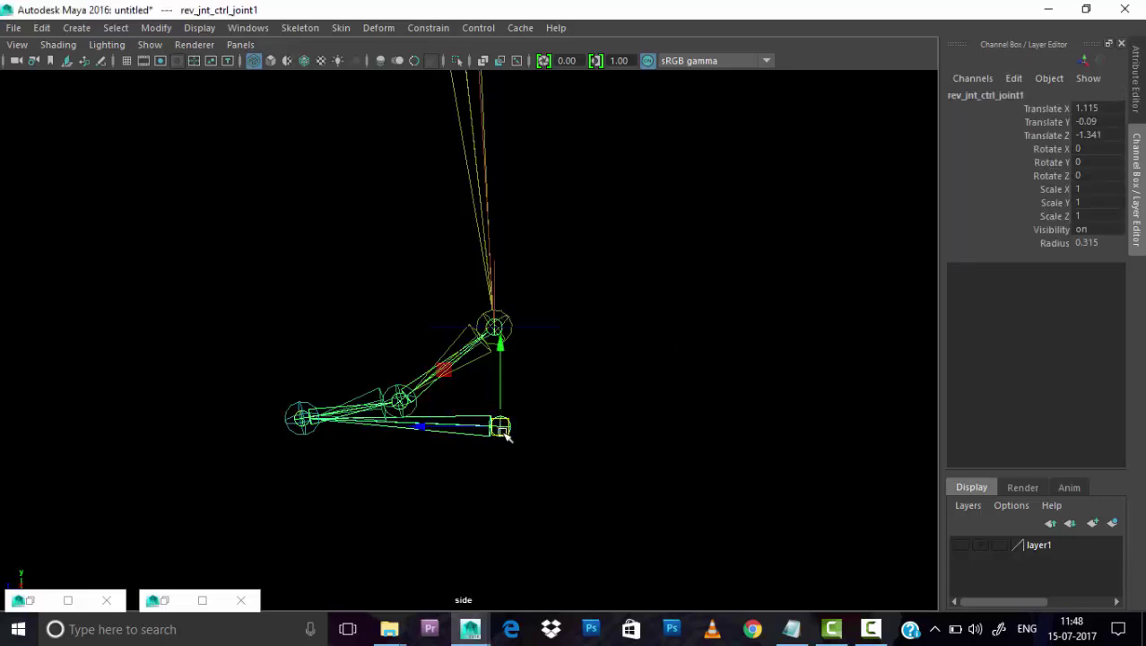
scroll(579, 417, "up", 3)
middle_click_drag(579, 417, 709, 302, "alt")
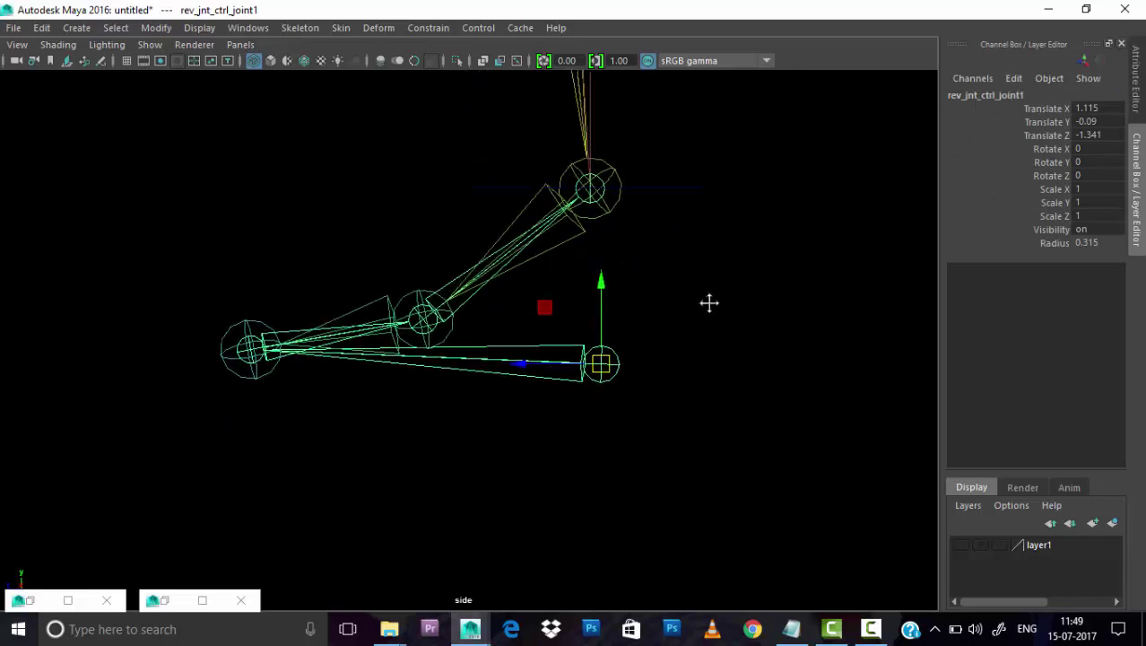
scroll(639, 302, "up", 2)
double_click(1030, 95)
key("BackSpace")
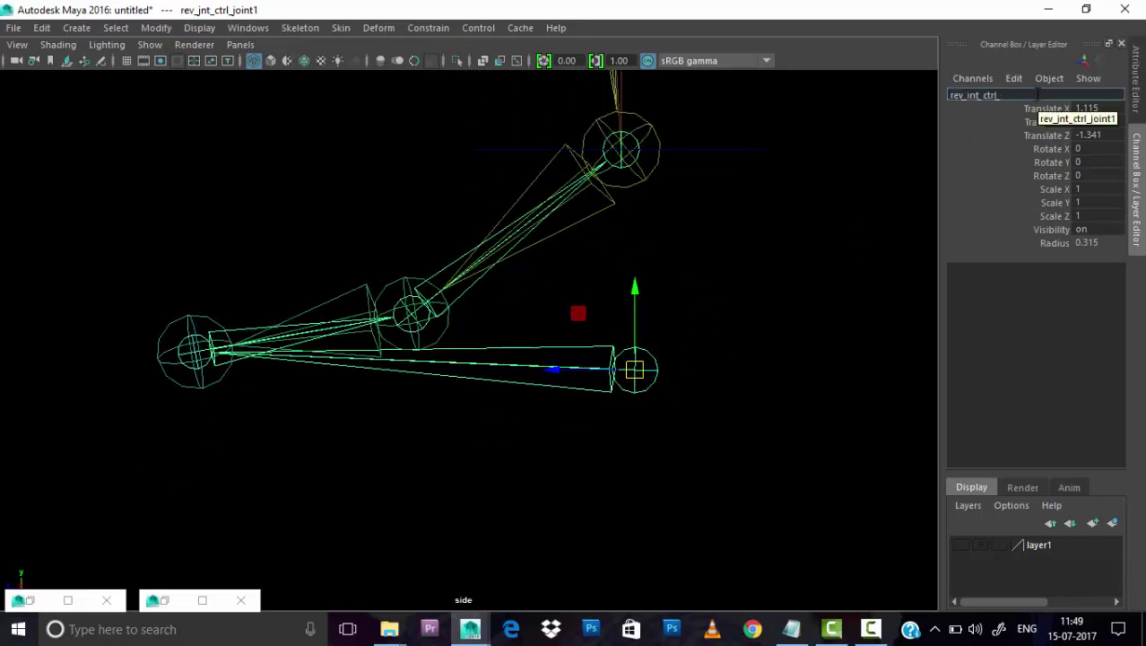
type("heel")
key("Return")
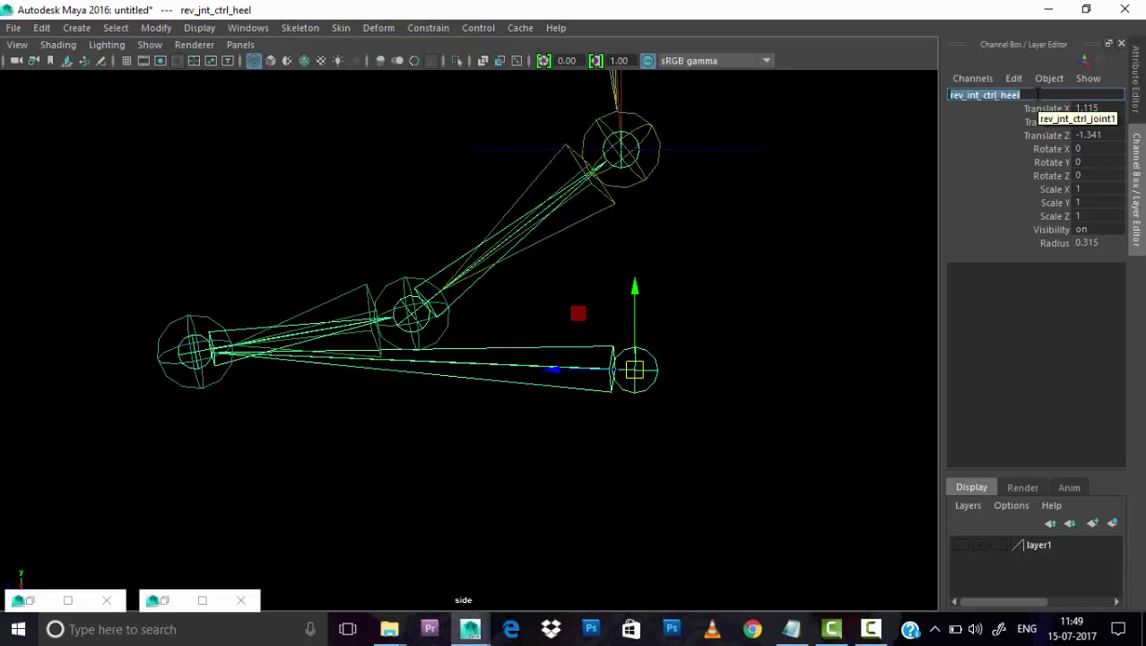
key("Down")
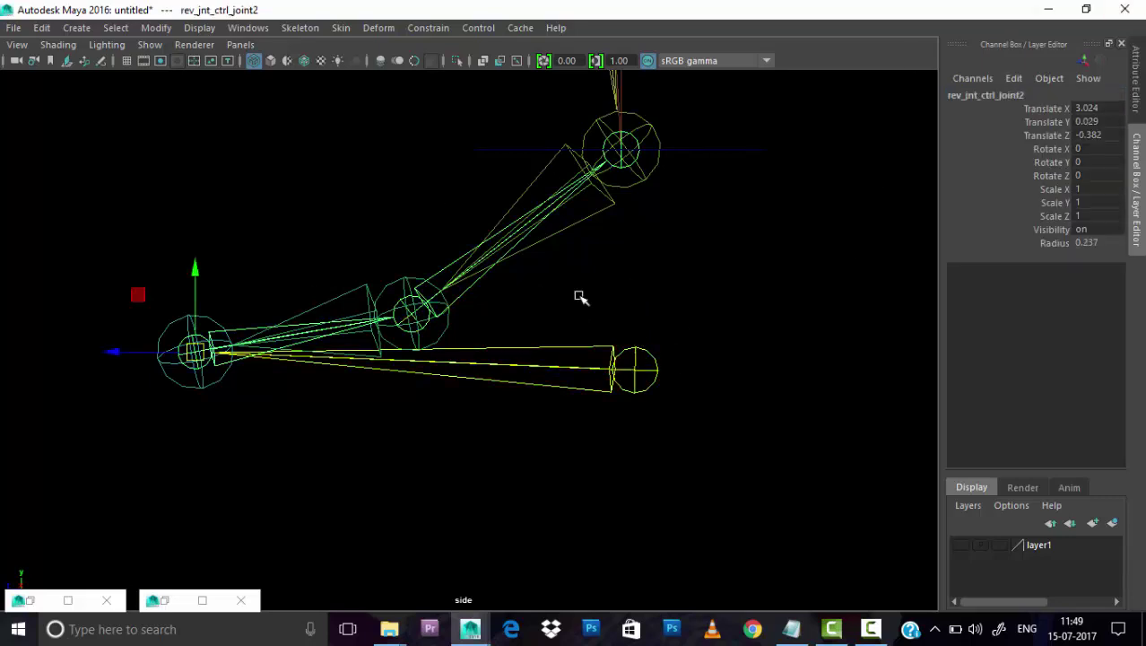
double_click(1050, 95)
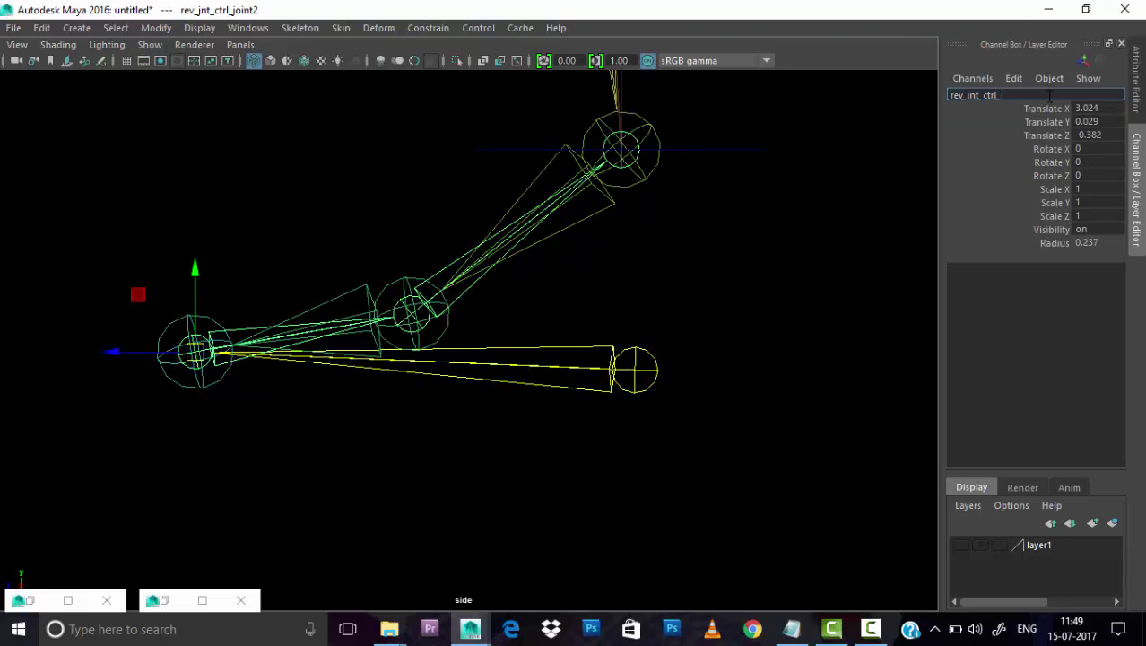
type("toe")
key("Return")
Rename the next reverse joints rev_jnt_ctrl_ball and rev_jnt_ctrl_ankle.
key("Up")
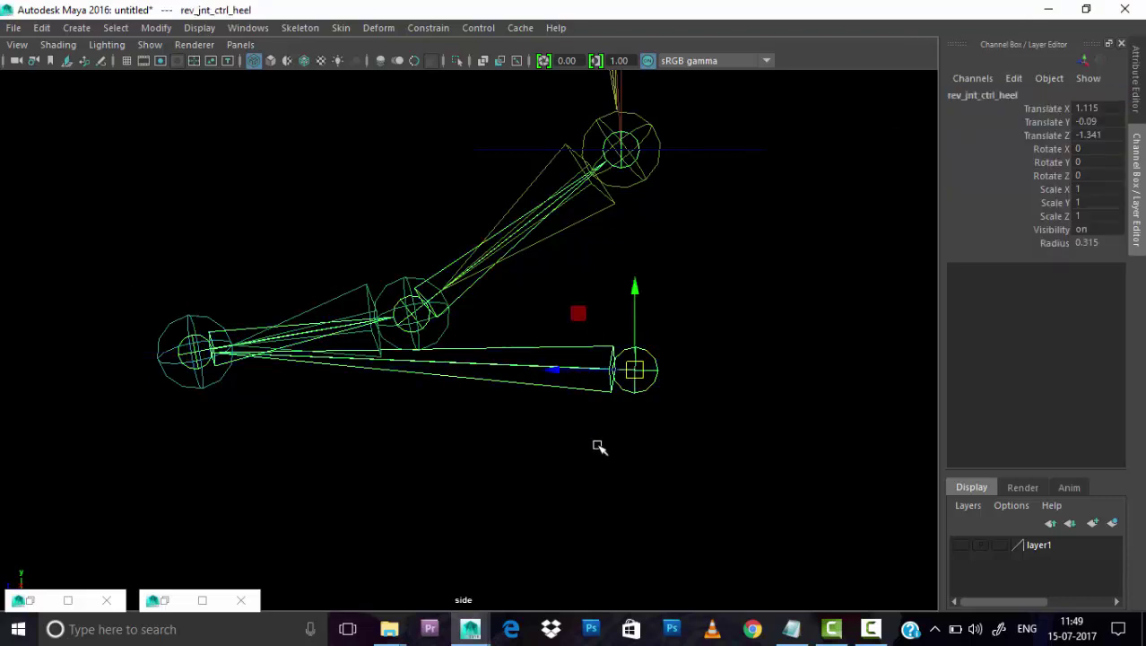
key("Up")
double_click(1034, 96)
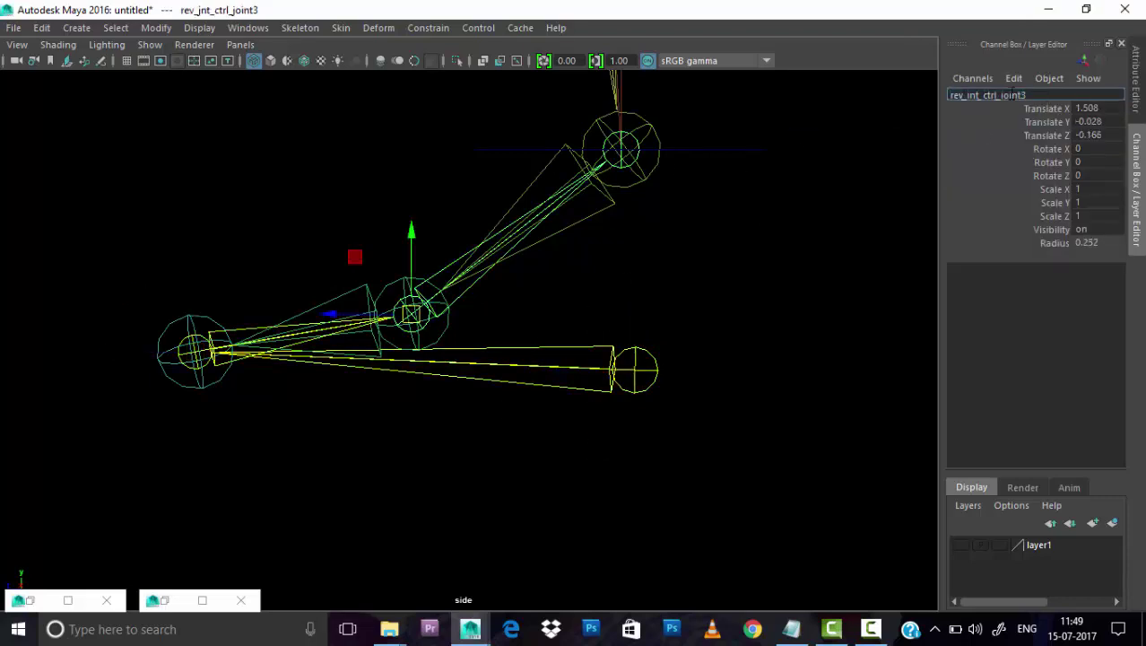
key("Return")
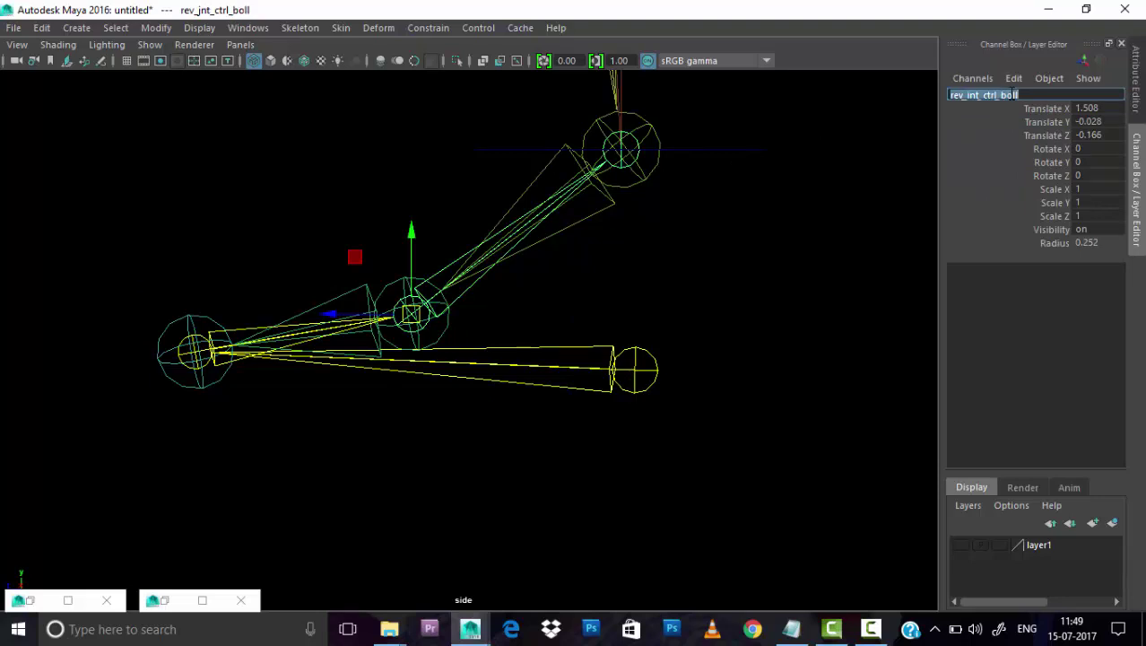
key("Up")
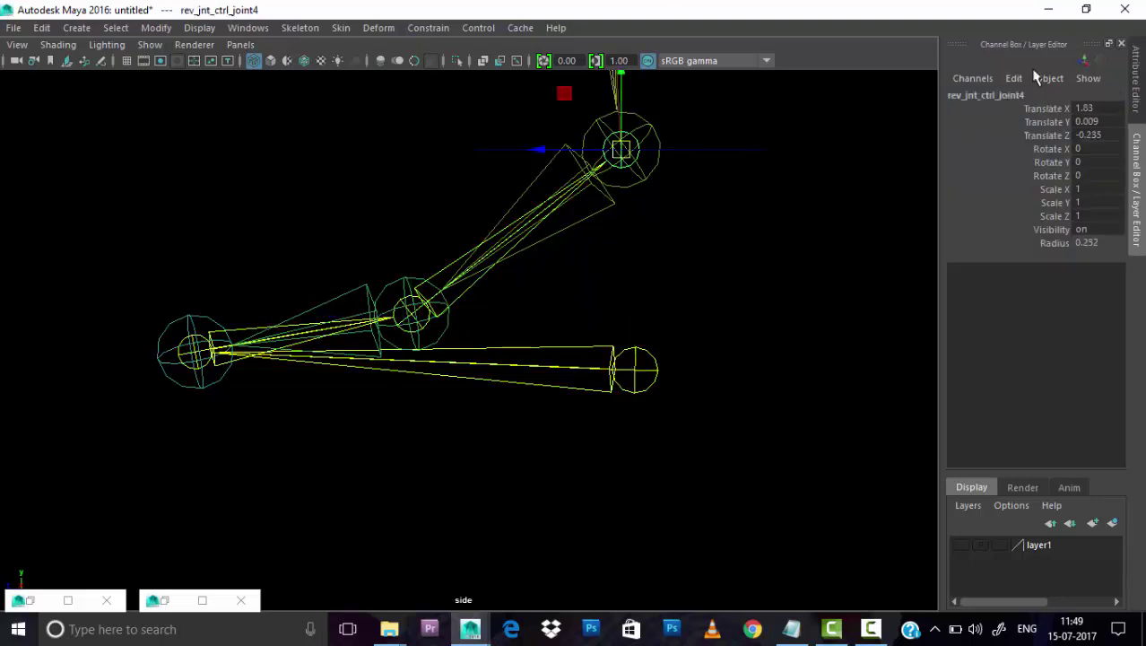
double_click(1036, 95)
type("a")
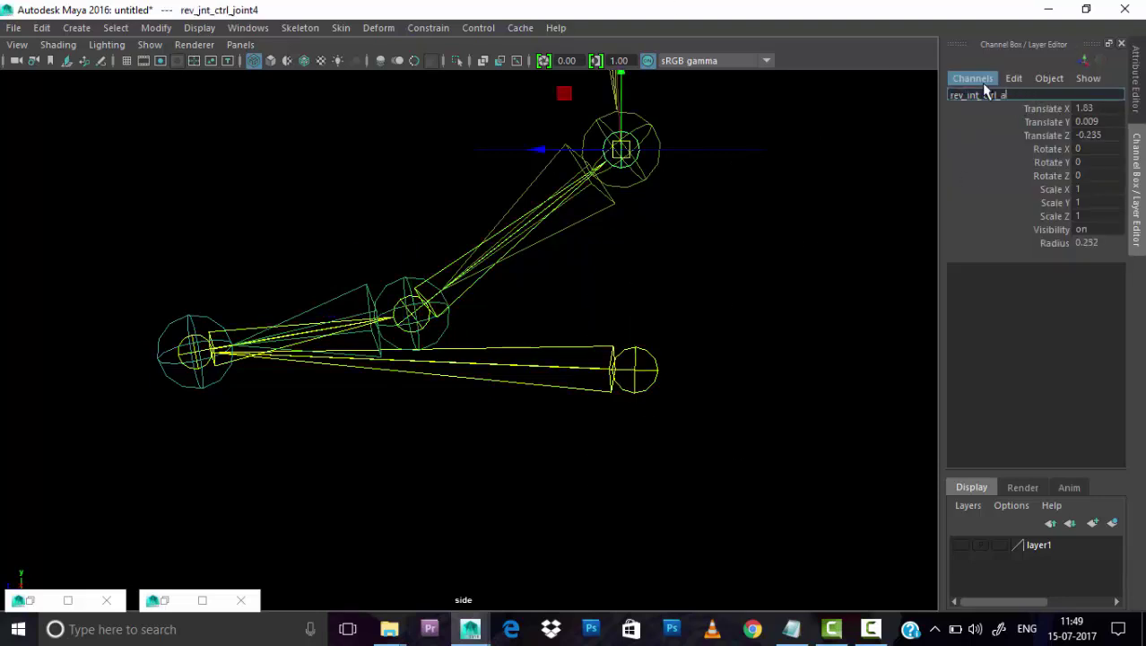
type("nkle")
key("Return")
Rename the bind leg's top joints bnd_jnt_hip and bnd_jnt_knee.
left_click(710, 379)
scroll(709, 306, "down", 5)
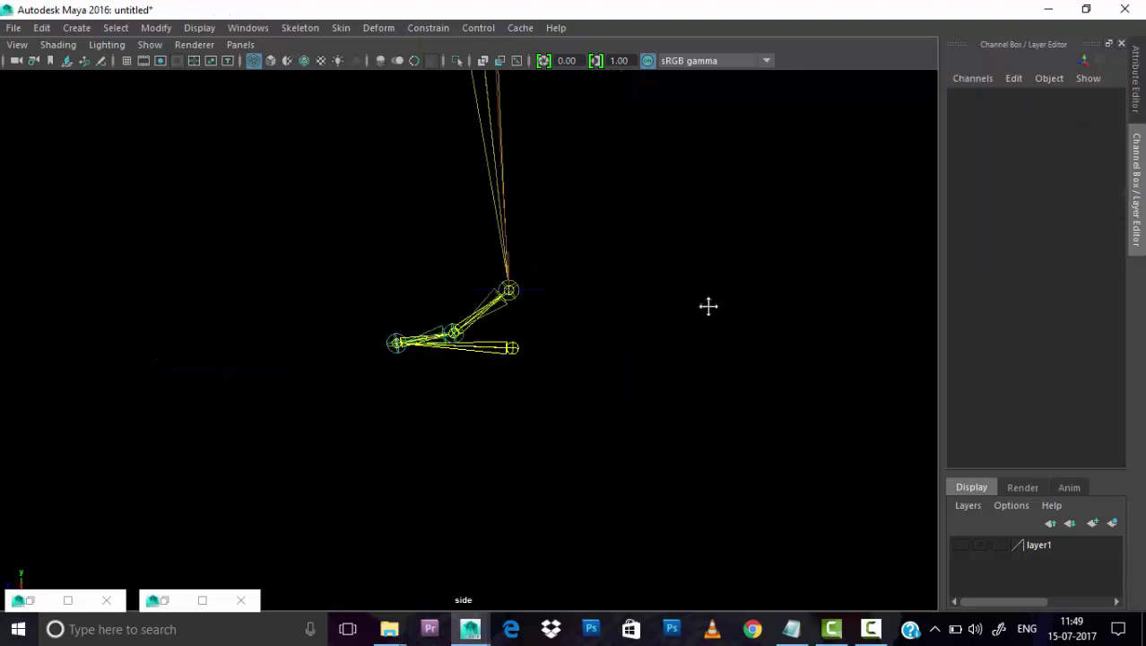
scroll(709, 306, "down", 2)
left_click(494, 181)
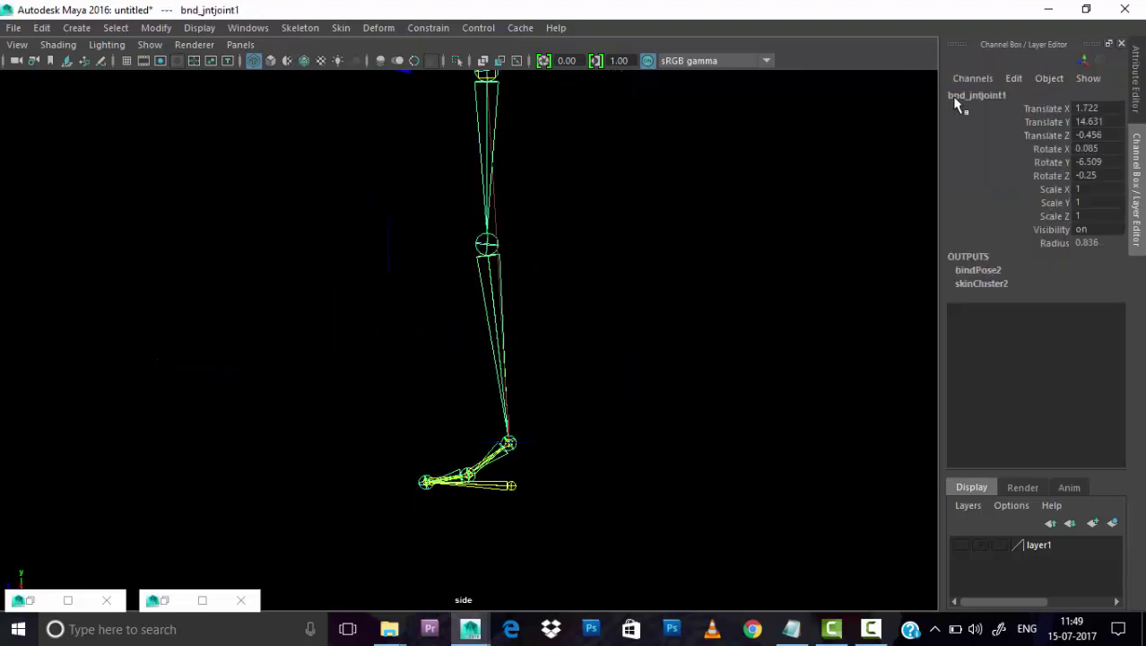
double_click(1006, 96)
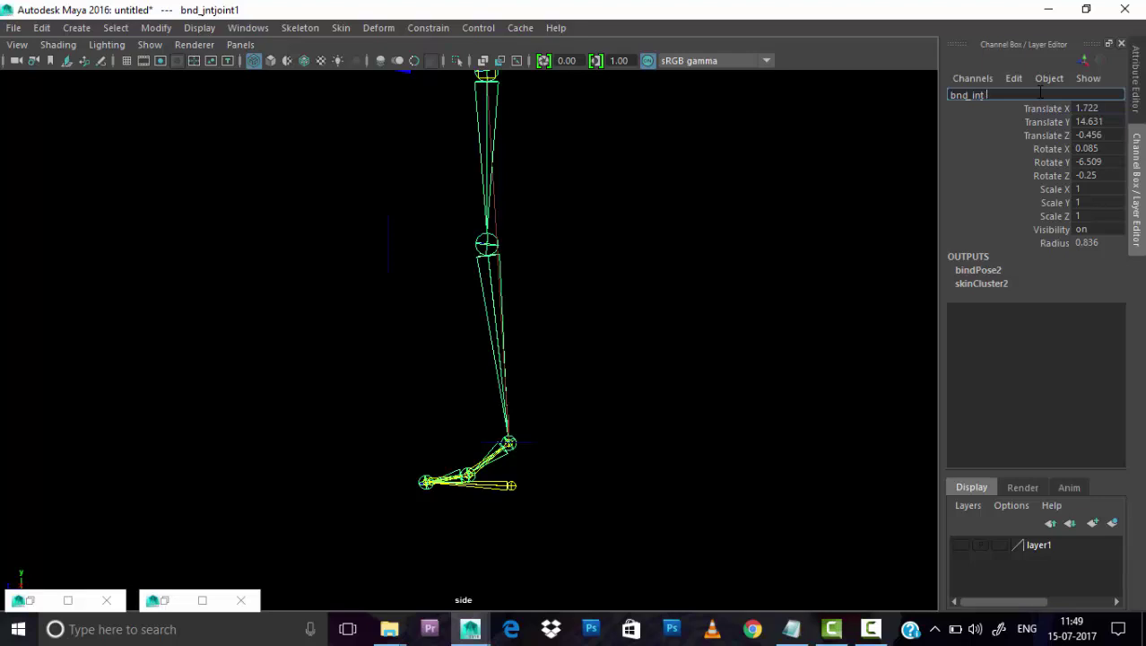
key("Return")
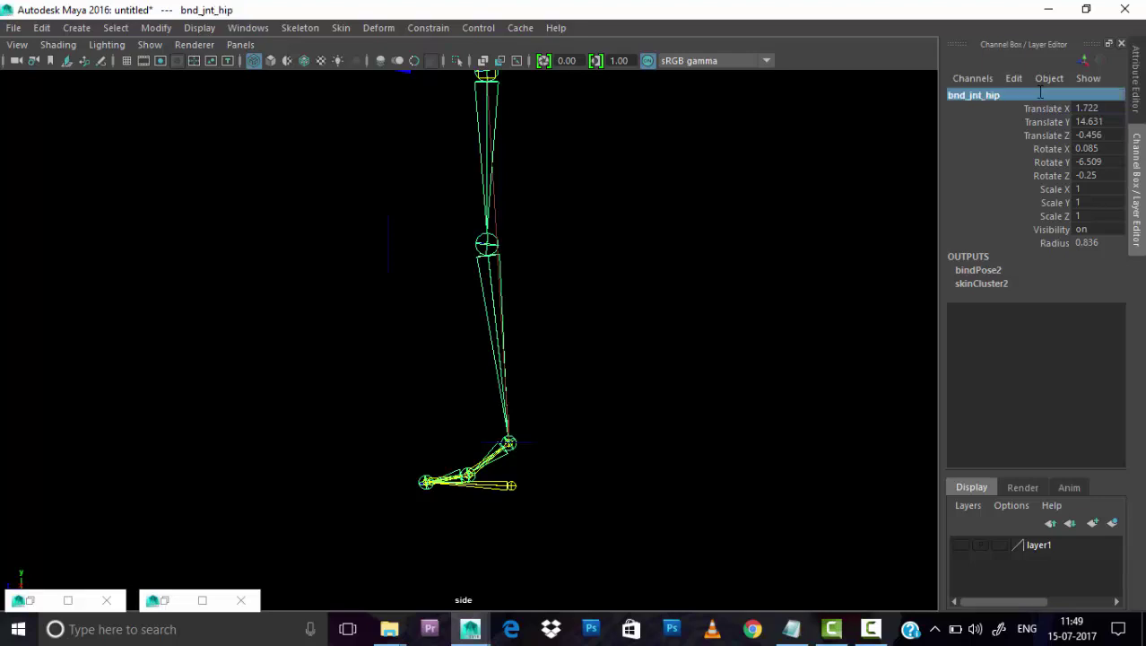
left_click(488, 244)
double_click(1020, 94)
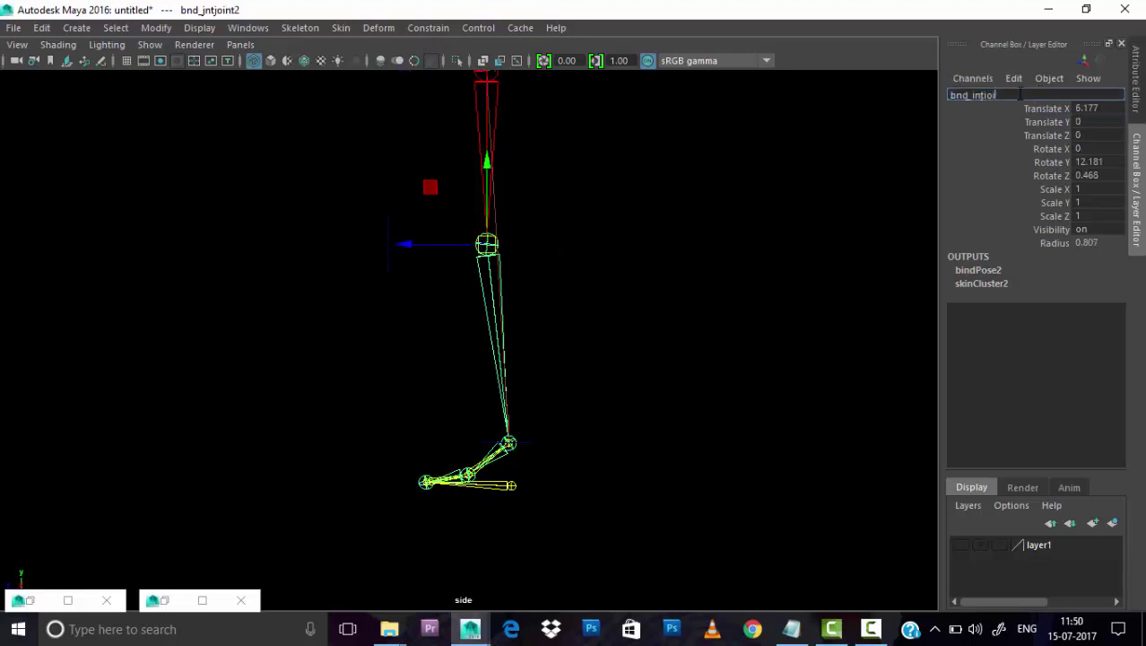
type("nee")
key("Return")
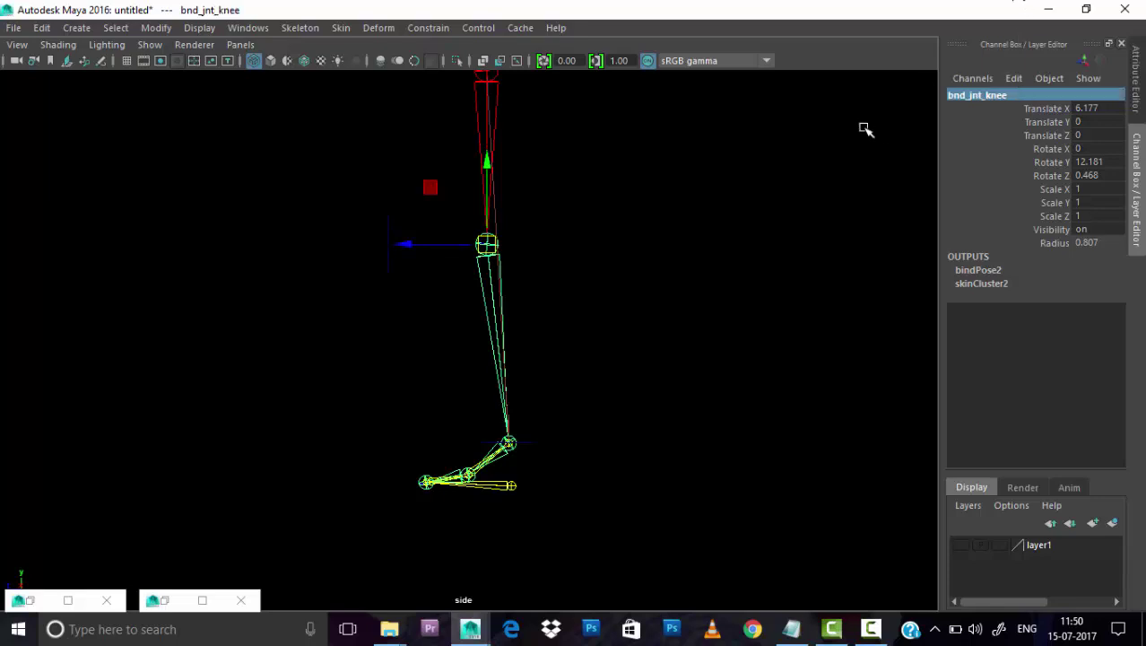
Rename the remaining bind joints bnd_jnt_ankle, bnd_jnt_boll and bnd_jnt_toe.
left_click(865, 128)
scroll(499, 401, "up", 3)
scroll(608, 397, "up", 2)
left_click(558, 415)
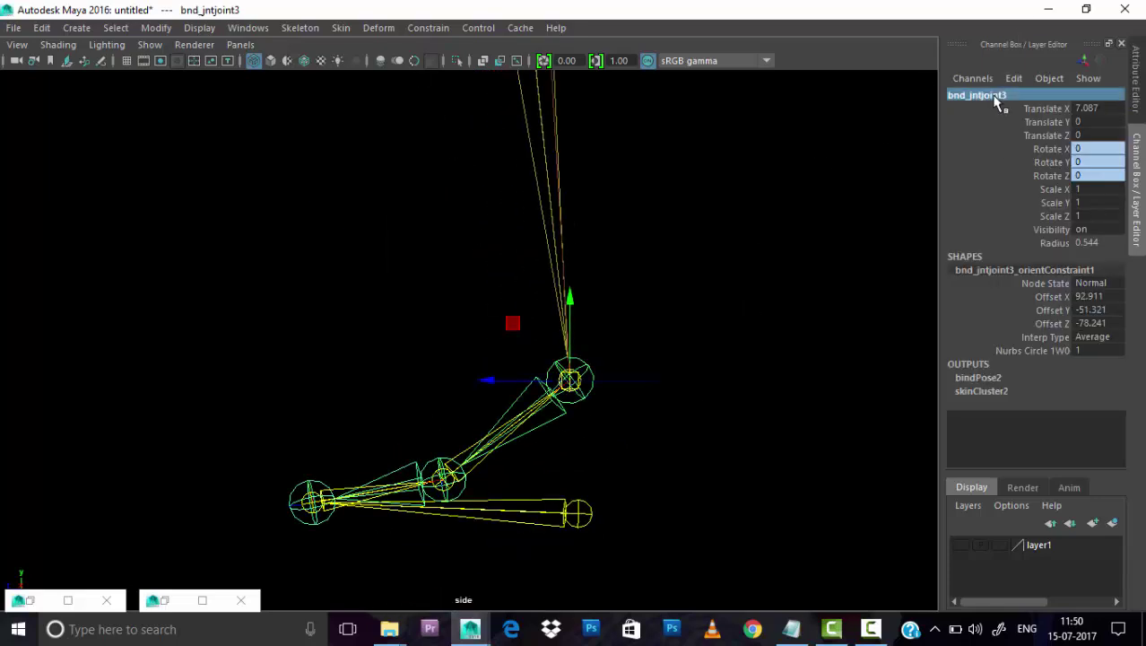
double_click(1003, 96)
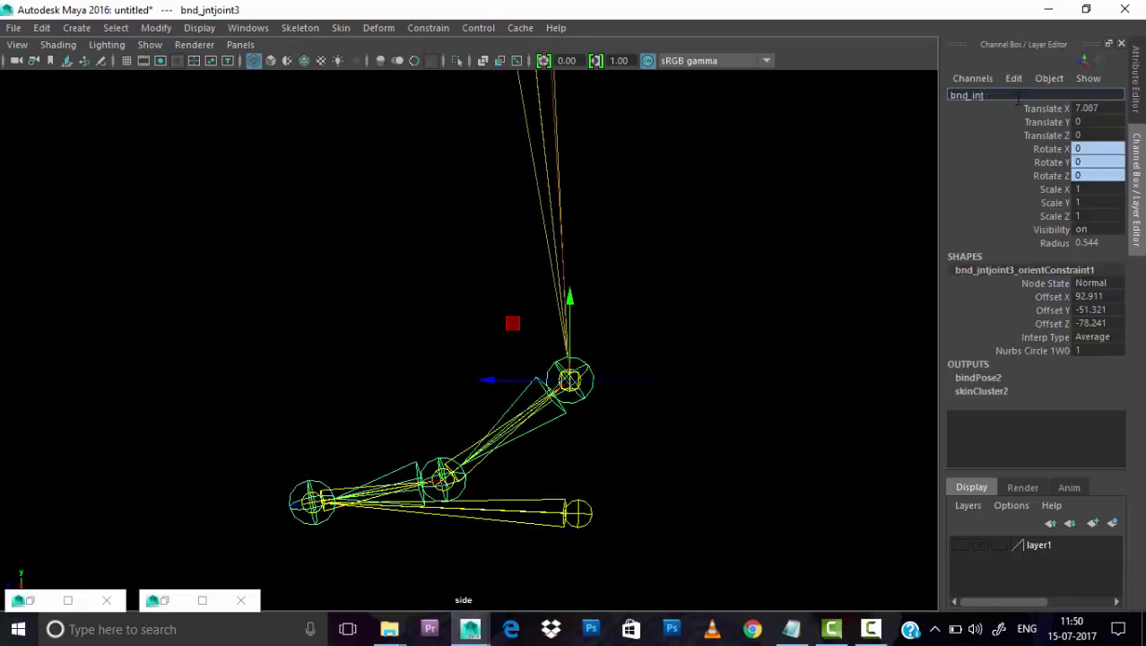
type("_ankle")
key("Return")
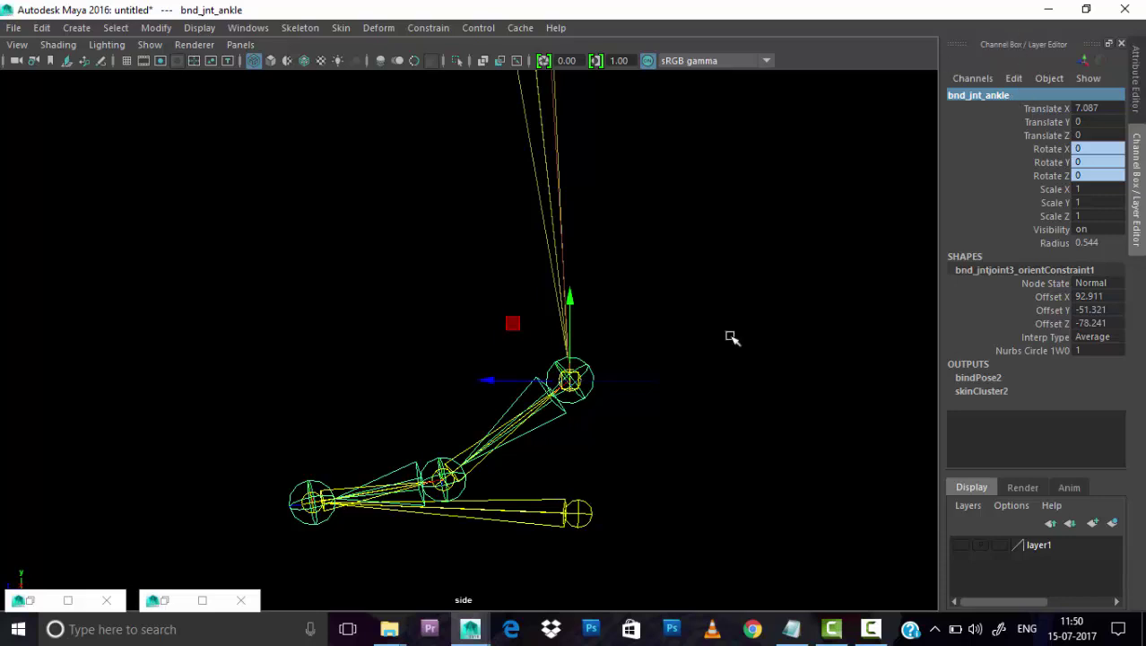
scroll(539, 484, "up", 2)
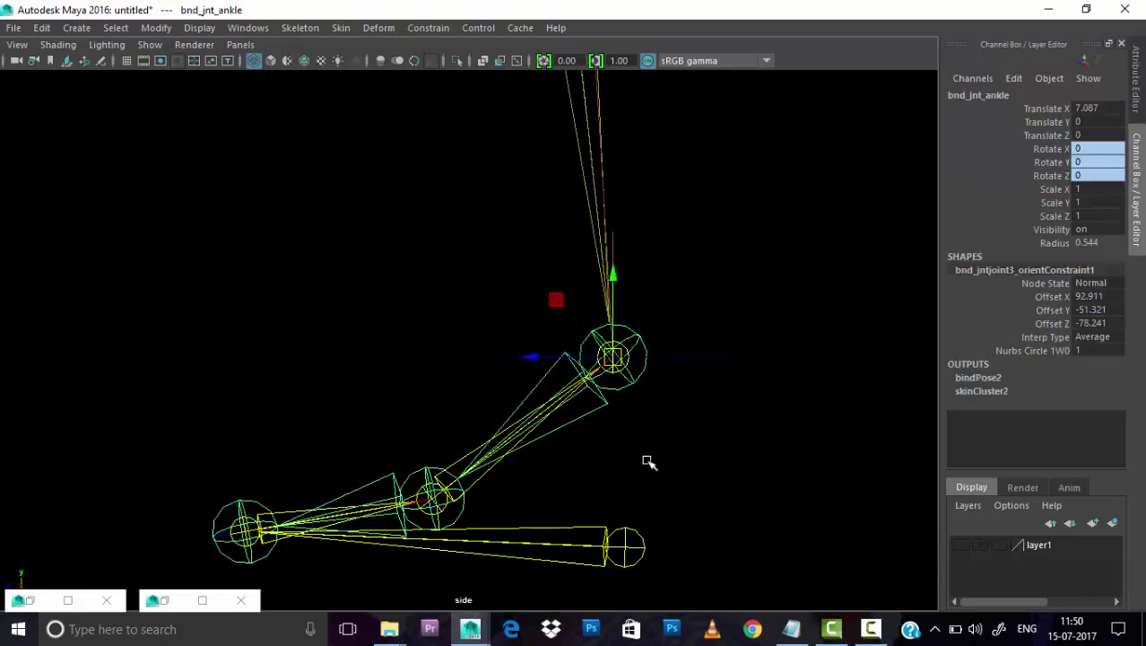
key("Down")
left_click(990, 100)
left_click(1049, 95)
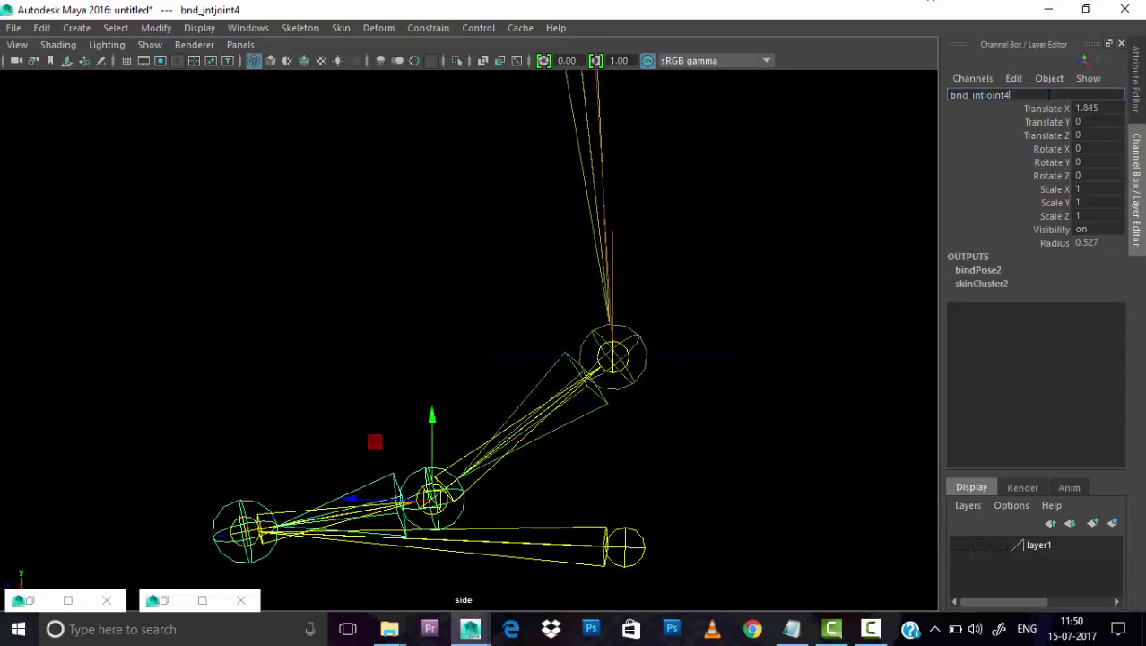
key("BackSpace")
key("BackSpace")
key("BackSpace")
type("_ball")
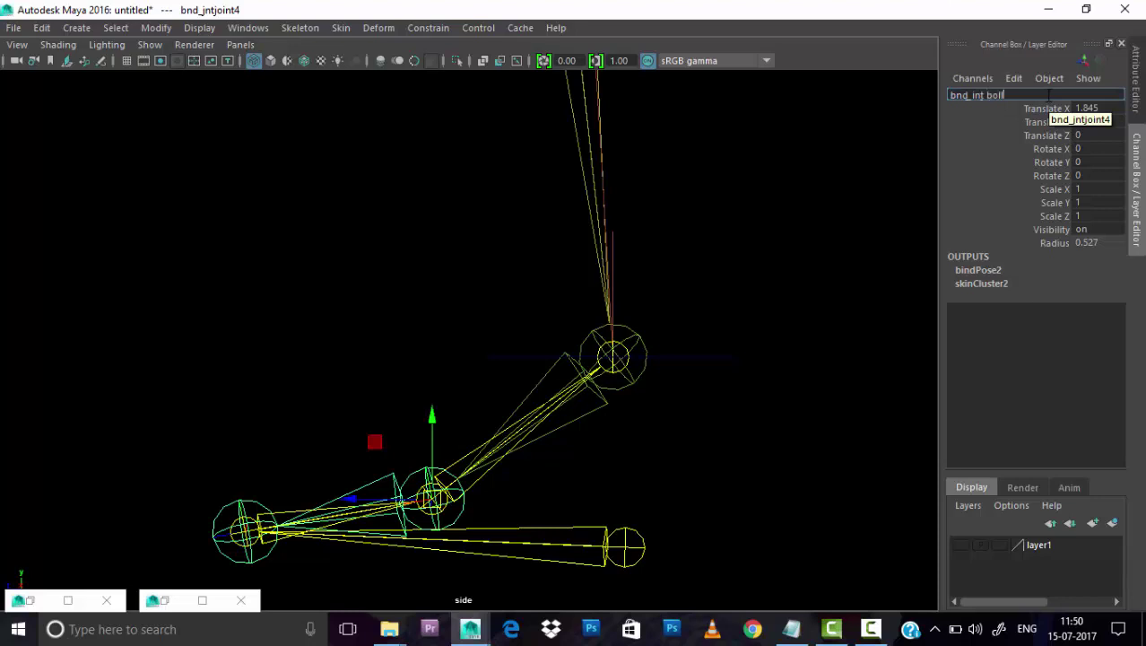
key("Return")
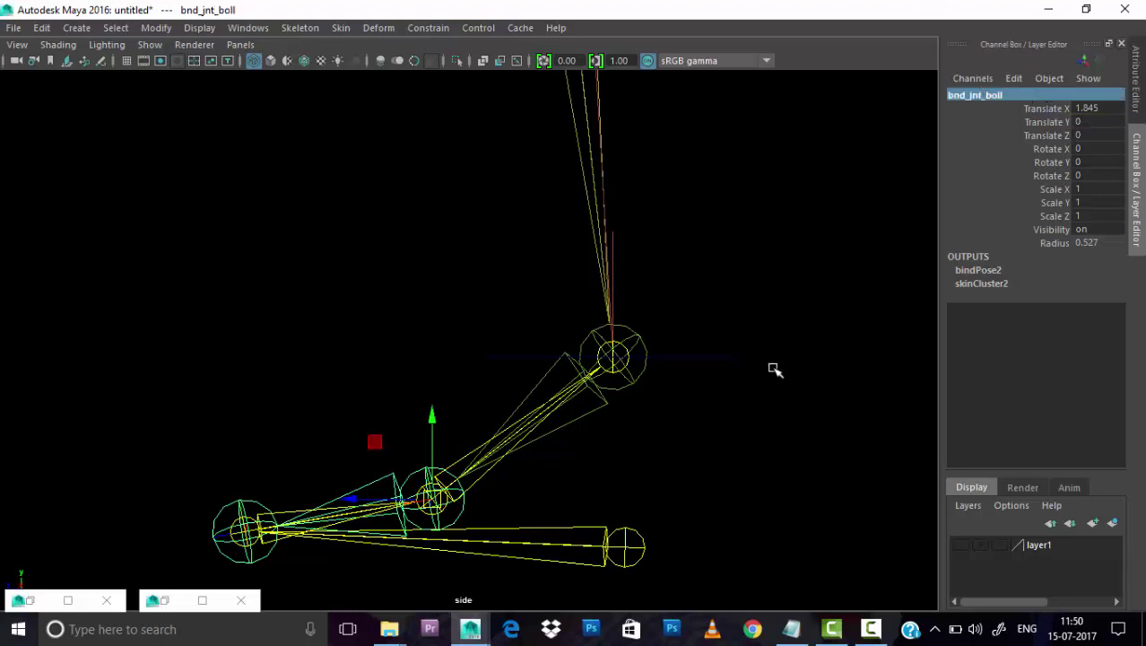
key("Down")
left_click(1032, 94)
left_click(1035, 95)
key("BackSpace")
key("BackSpace")
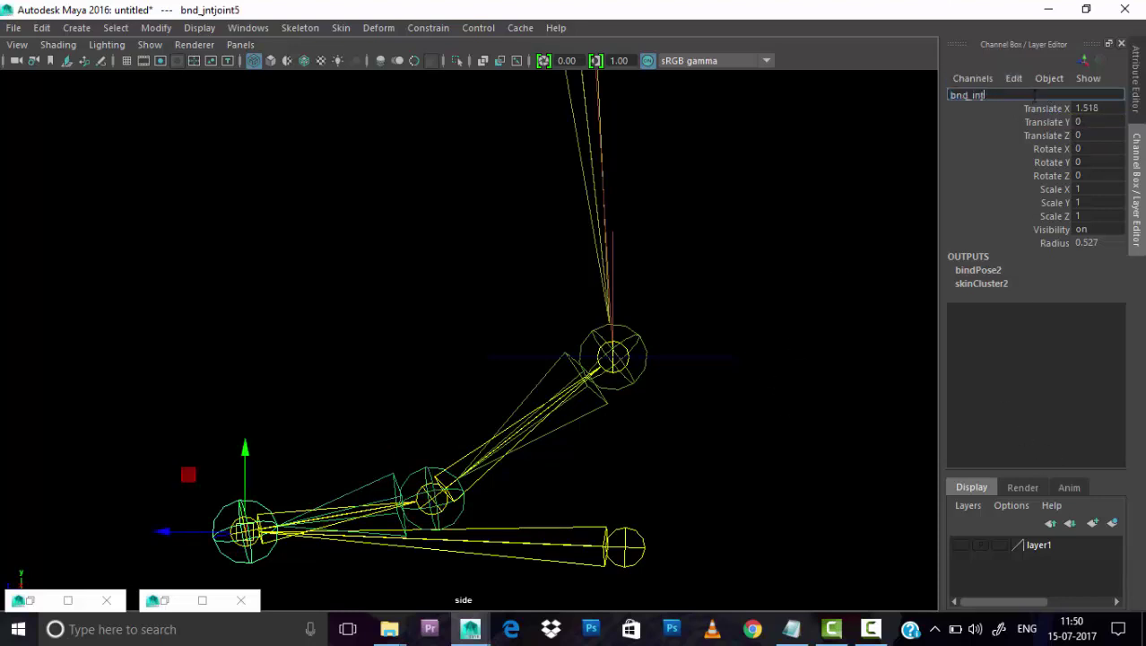
type("_toe")
key("Return")
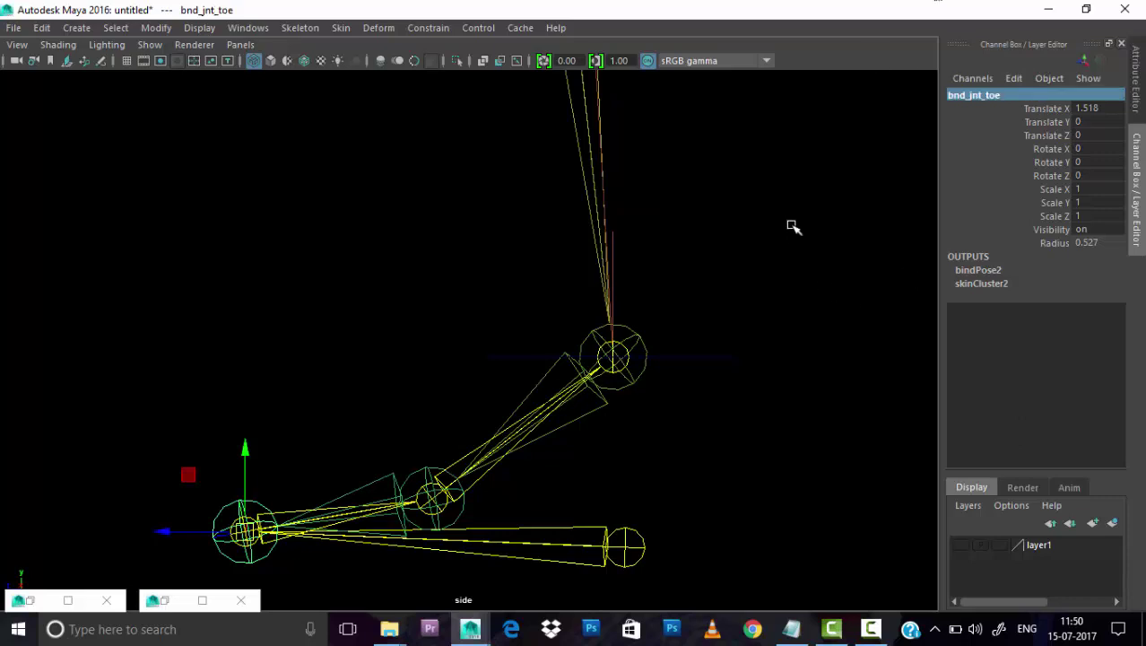
Save the scene to the Desktop as 'reverse foot ctrl'.
left_click(793, 225)
scroll(713, 278, "down", 5)
key("ctrl+s")
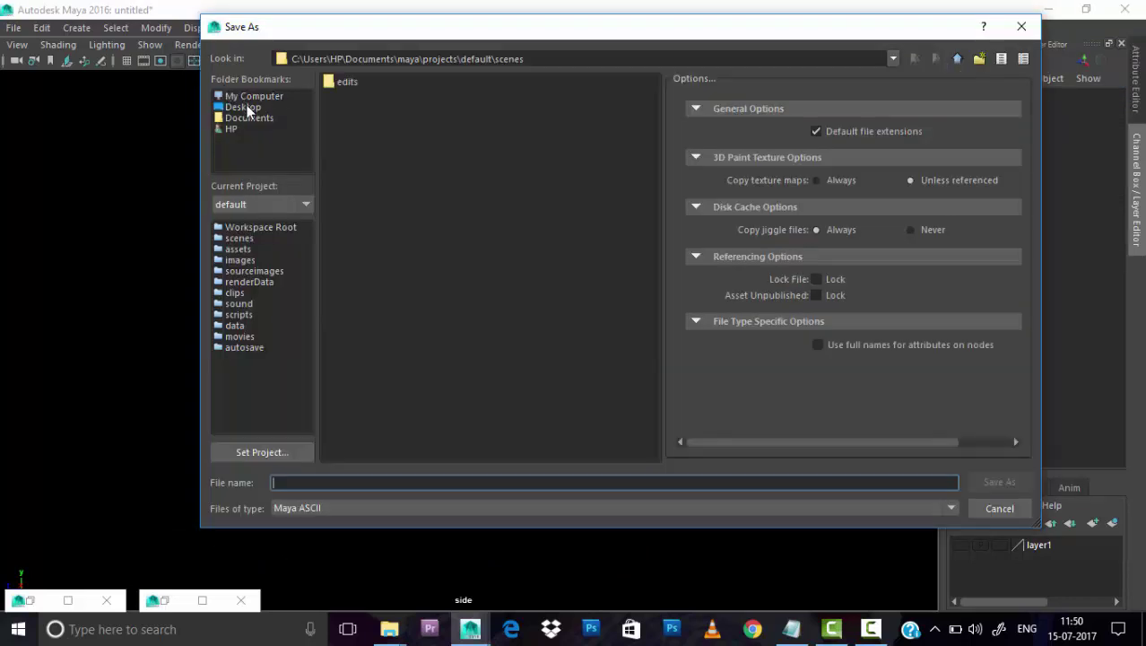
left_click(243, 107)
type("re")
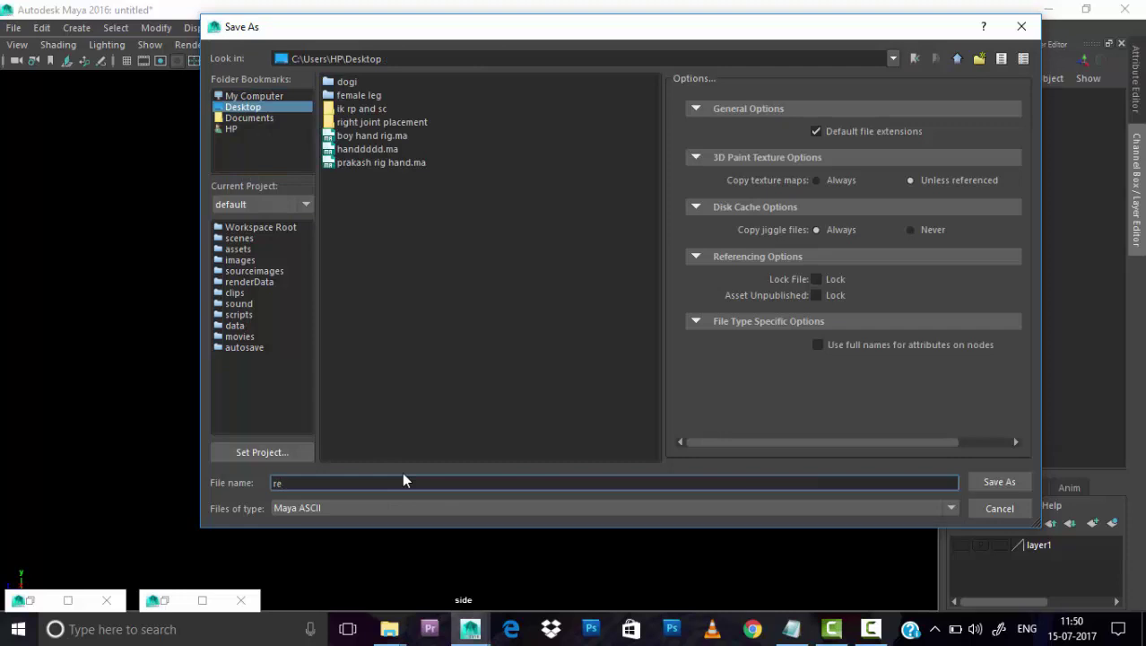
type("vere")
key("BackSpace")
type("se")
type(" foot ctrl")
key("Return")
Show the foot mesh layer again and select the reverse heel joint.
scroll(592, 463, "up", 2)
scroll(571, 431, "up", 3)
left_click(961, 545)
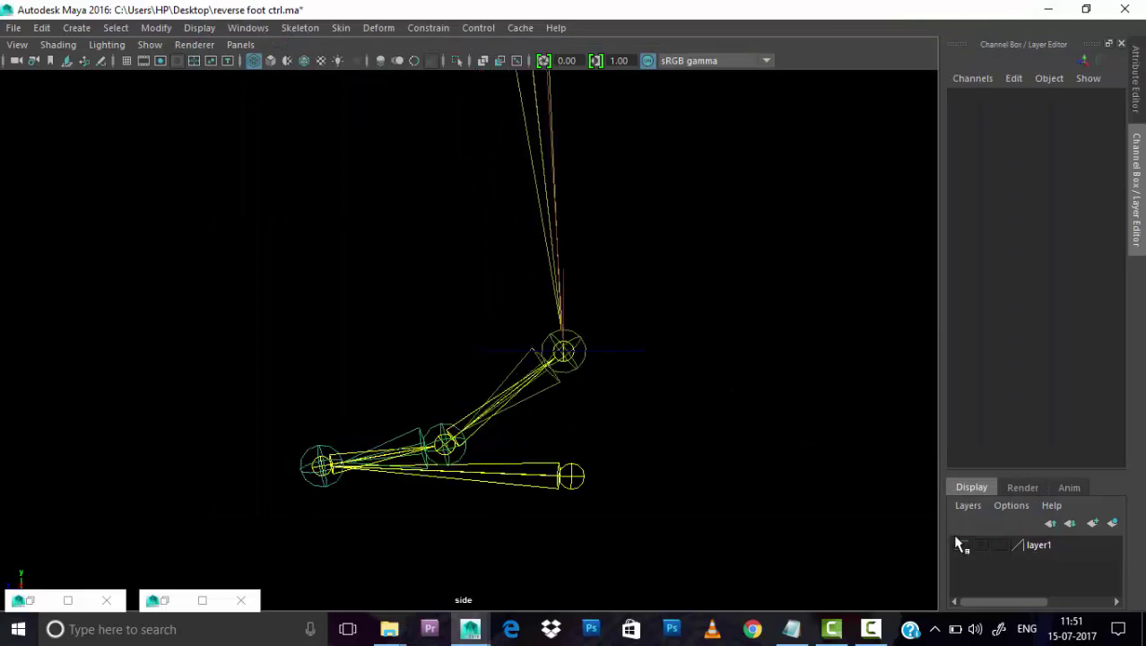
scroll(590, 488, "up", 2)
middle_click_drag(590, 488, 676, 302, "alt")
left_click(675, 367)
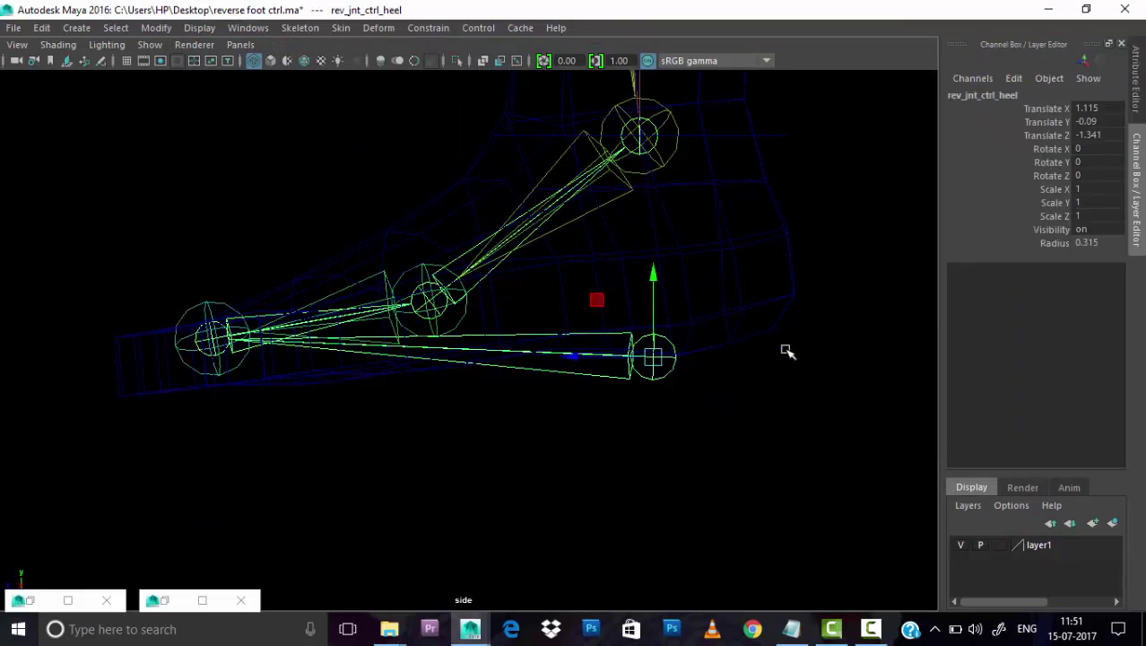
middle_click_drag(788, 351, 691, 395, "alt")
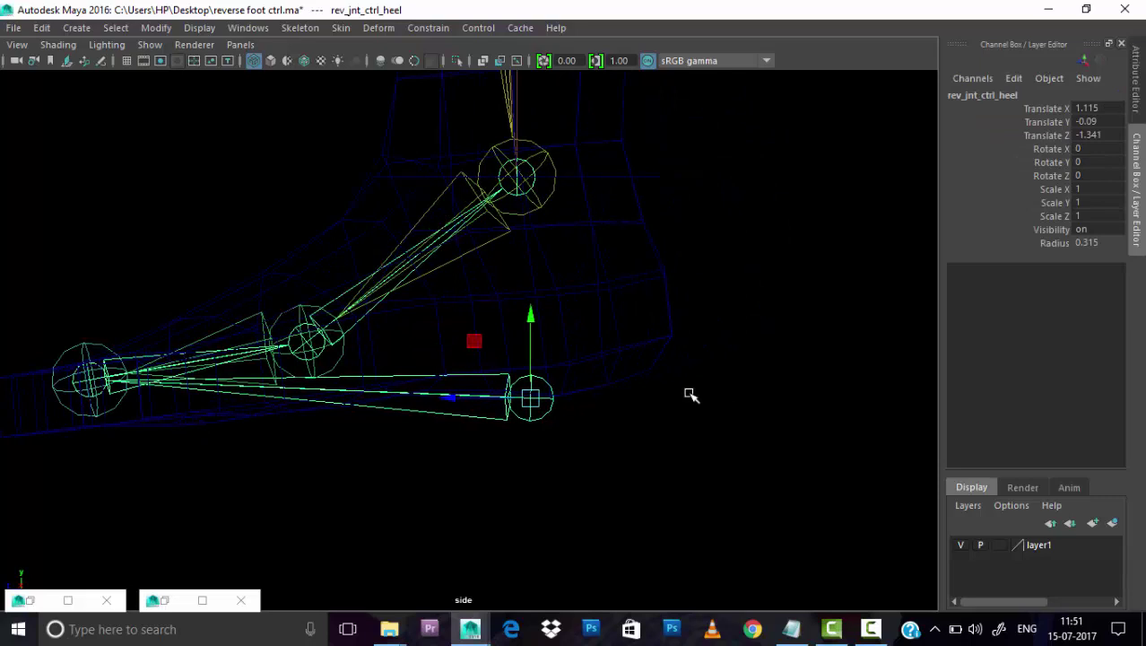
Move the heel joint up and back onto the heel, to Translate Z -1.704, then switch to Notepad.
left_click_drag(532, 332, 529, 259)
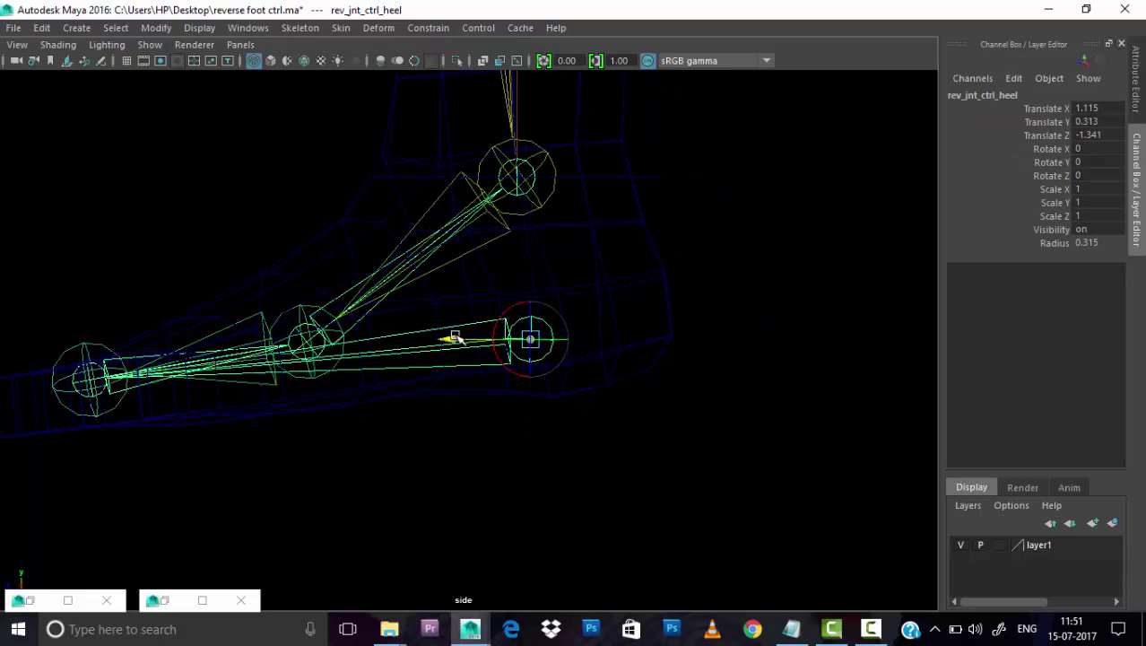
left_click_drag(455, 338, 506, 341)
left_click_drag(583, 258, 583, 269)
left_click(791, 629)
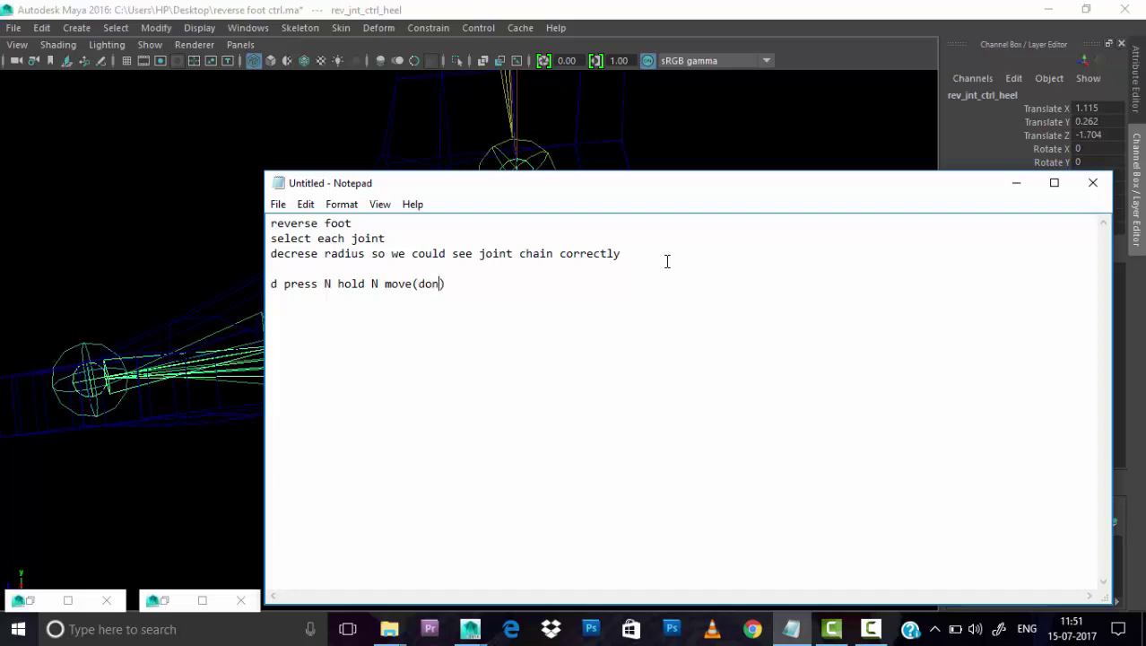
Finish the note so it ends '(don't disturb hirarchy)', then return to Maya.
type("'t dist")
type("urb hirarchy")
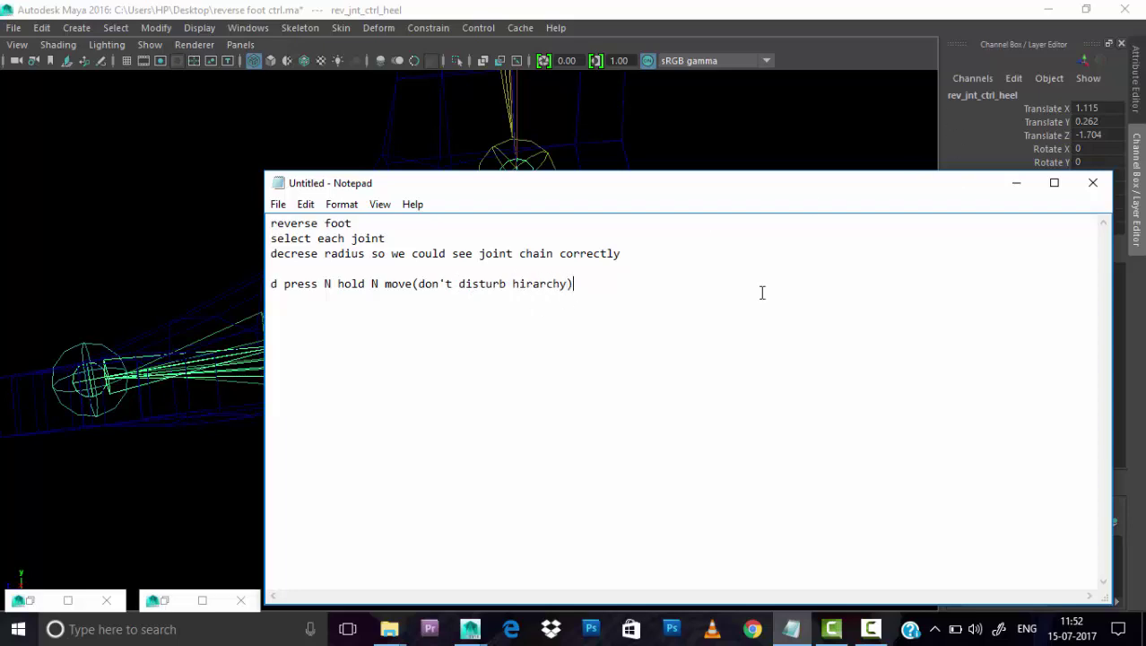
left_click(1016, 182)
Maximize the perspective view and orbit and zoom to frame the whole shaded foot.
left_click(660, 388)
key("ctrl+z")
key("space")
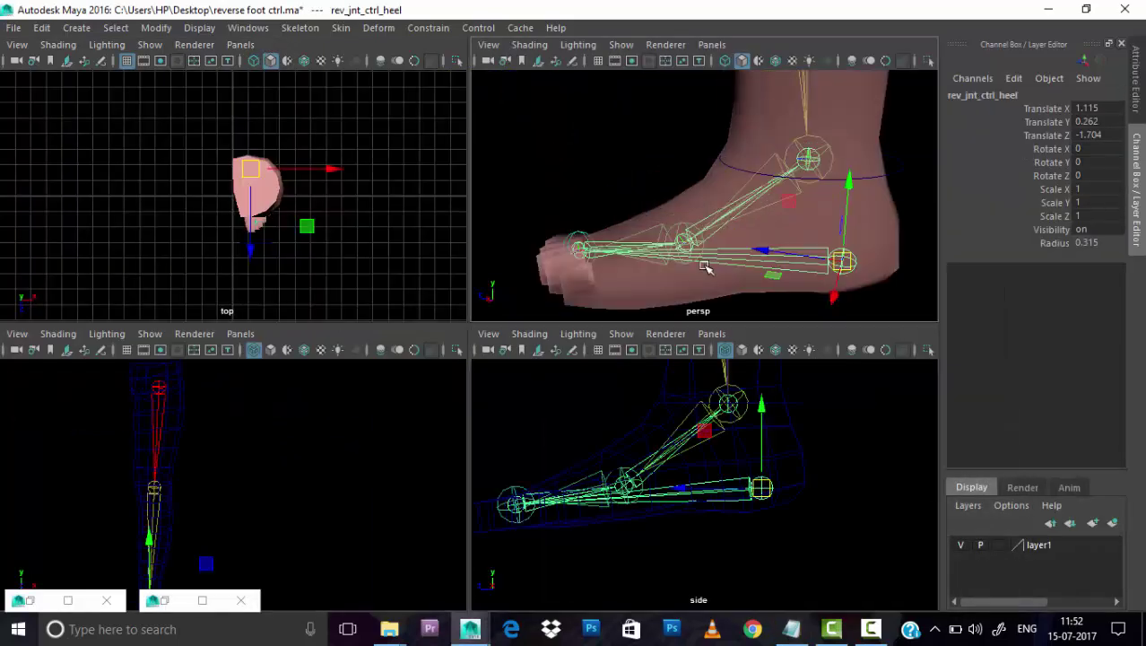
key("space")
left_click_drag(409, 320, 845, 521, "alt")
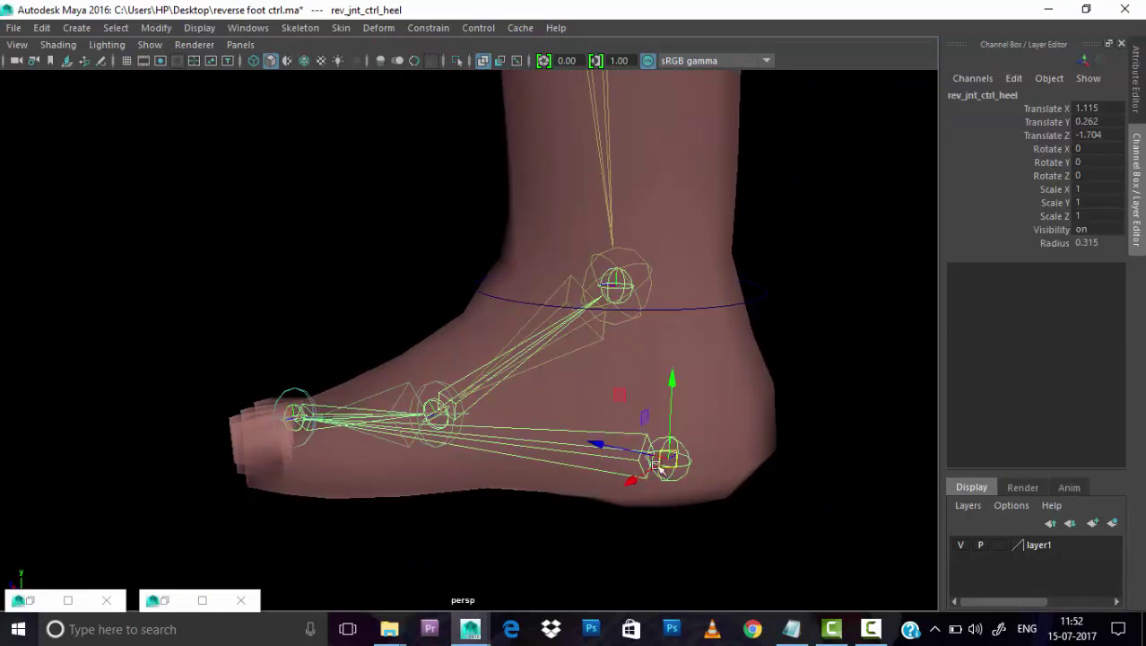
right_click_drag(660, 467, 565, 370, "alt")
Inspect the bind knee and reverse heel joints, and restore the Outliner window.
left_click(600, 415)
left_click(567, 139)
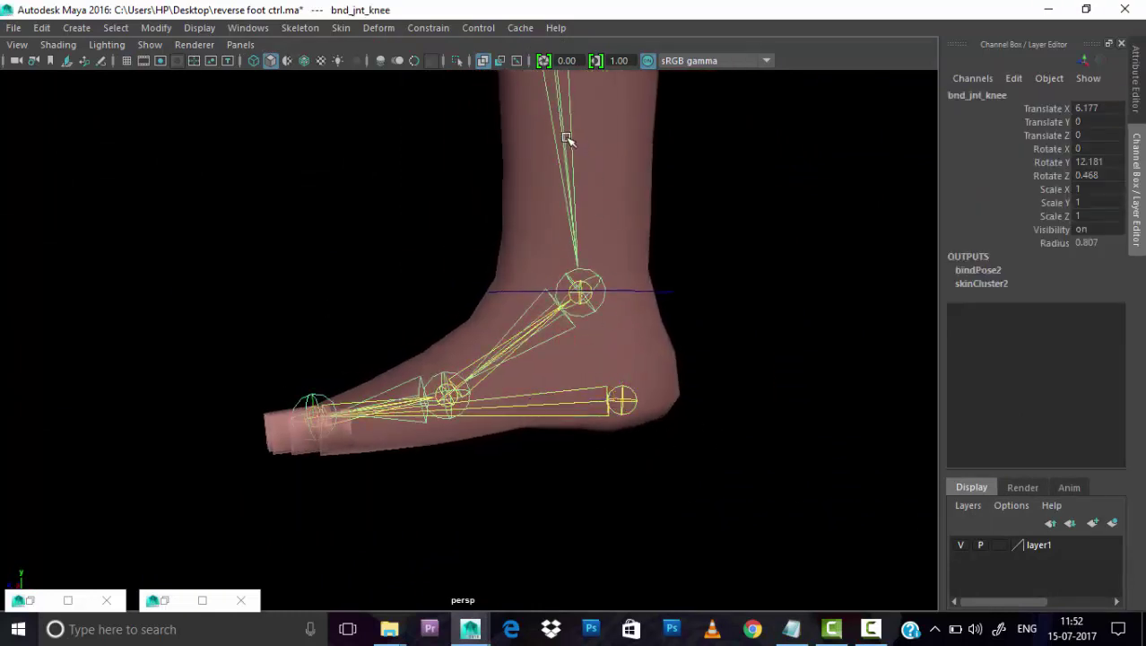
left_click(588, 411)
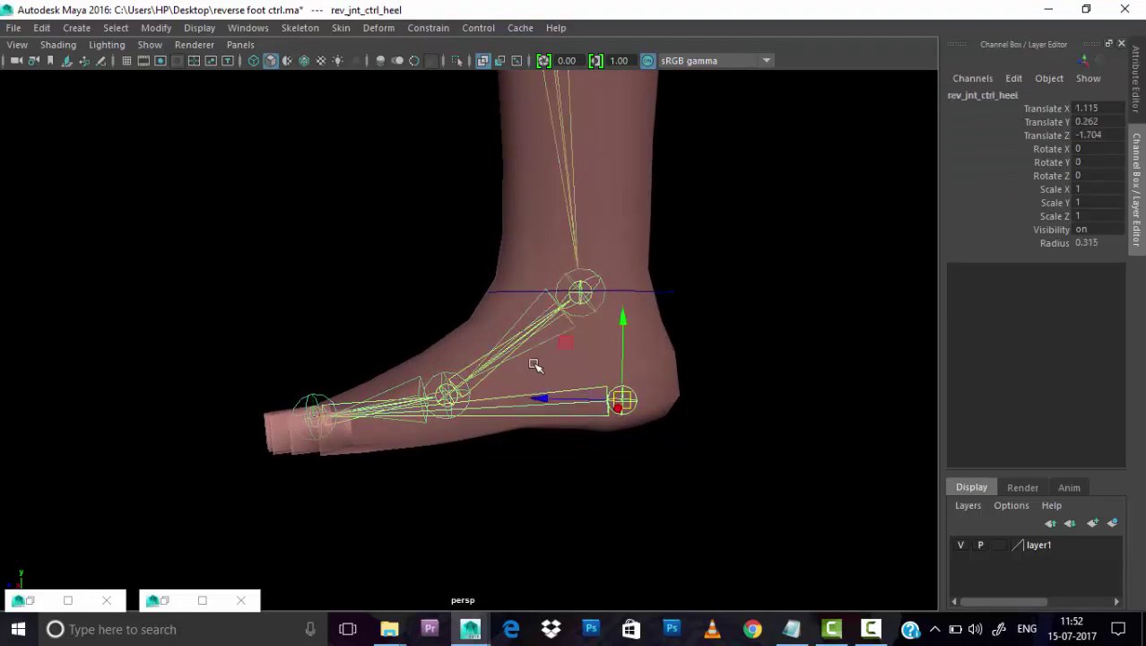
left_click(565, 127)
left_click(161, 600)
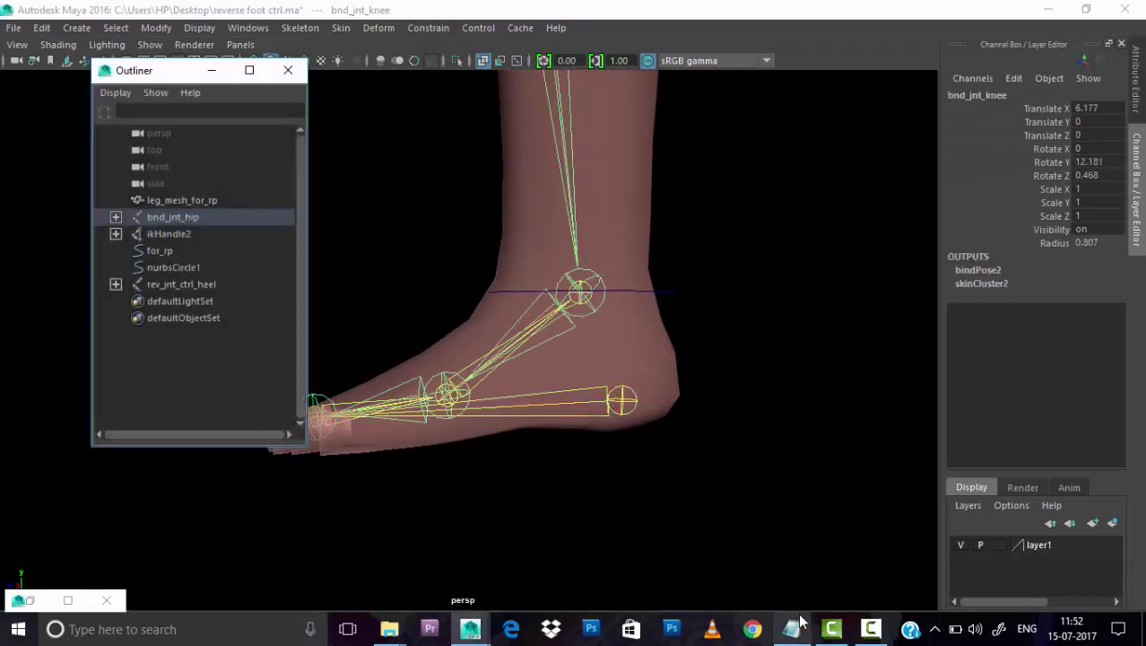
left_click(794, 628)
type("second reverse hirarchy is for controling first hirarchy")
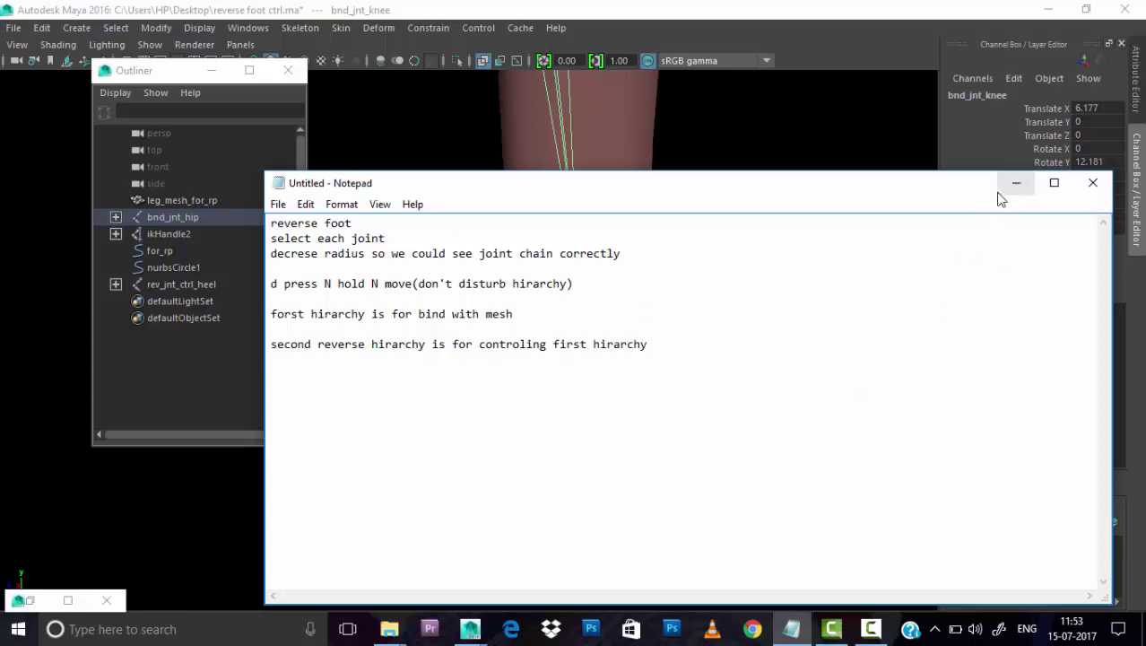
Put the Notepad hierarchy notes away to return to the Maya foot rig.
left_click(1016, 183)
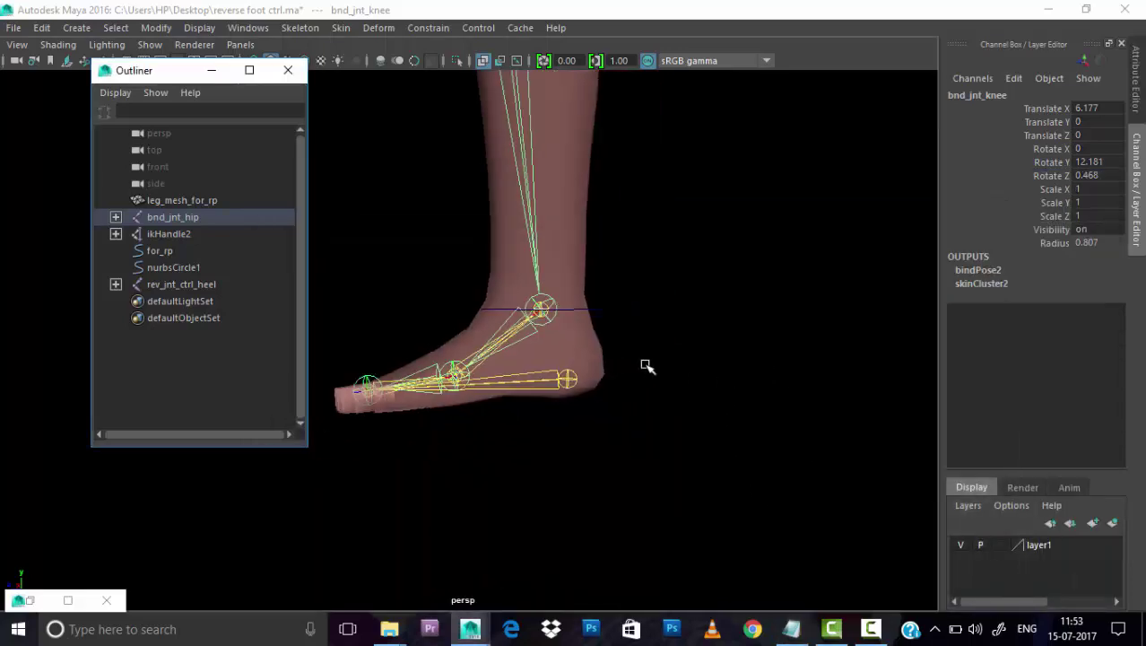
Test the foot by moving and rotating the ankle control circle, then undo.
left_click(211, 70)
mouse_move(299, 158)
left_mouse_down("alt")
mouse_move(596, 273)
mouse_move(675, 379)
left_mouse_up("alt")
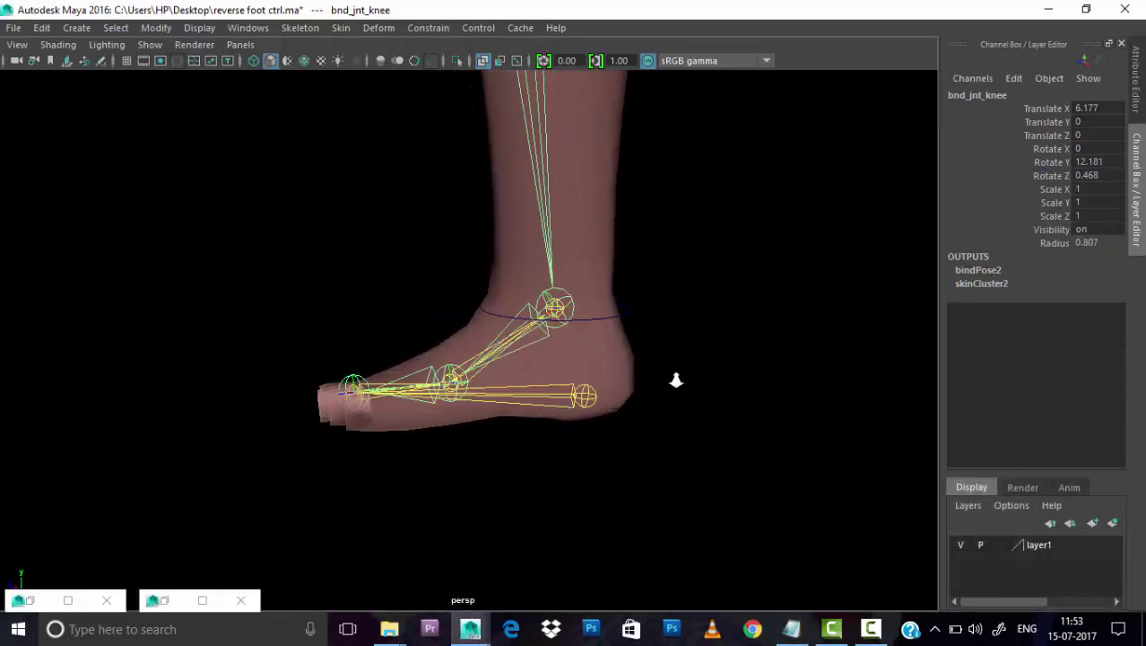
scroll(676, 378, "up", 5)
scroll(628, 345, "down", 3)
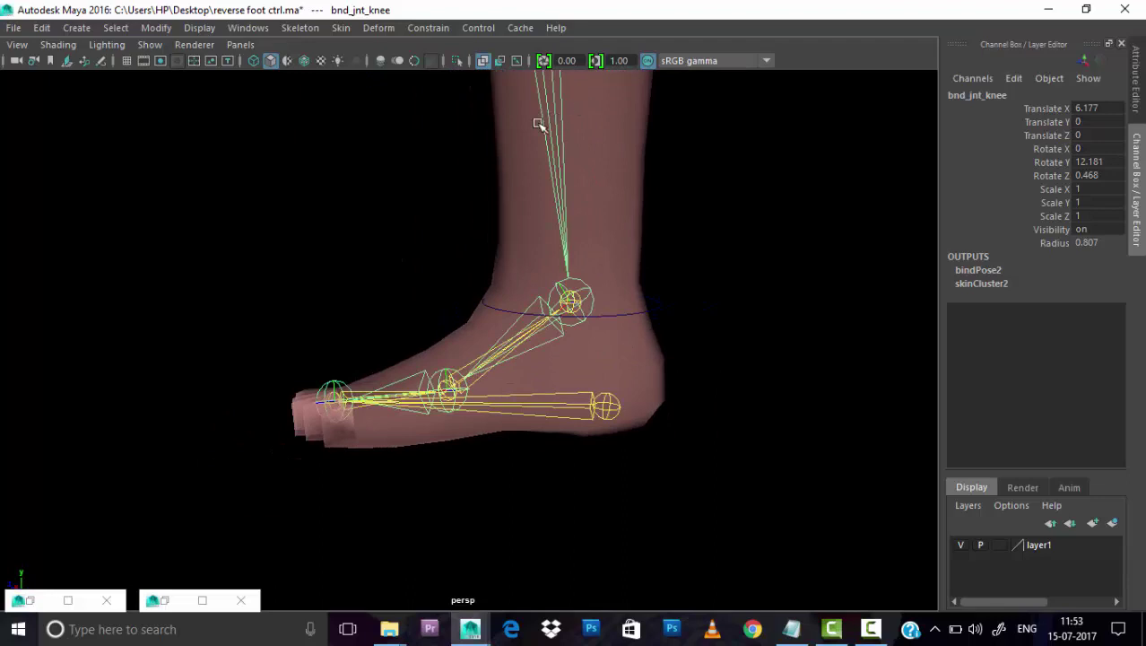
left_click(648, 312)
scroll(664, 308, "down", 3)
mouse_move(525, 321)
left_mouse_down()
mouse_move(497, 244)
mouse_move(594, 250)
left_mouse_up()
key("e")
key("ctrl+z")
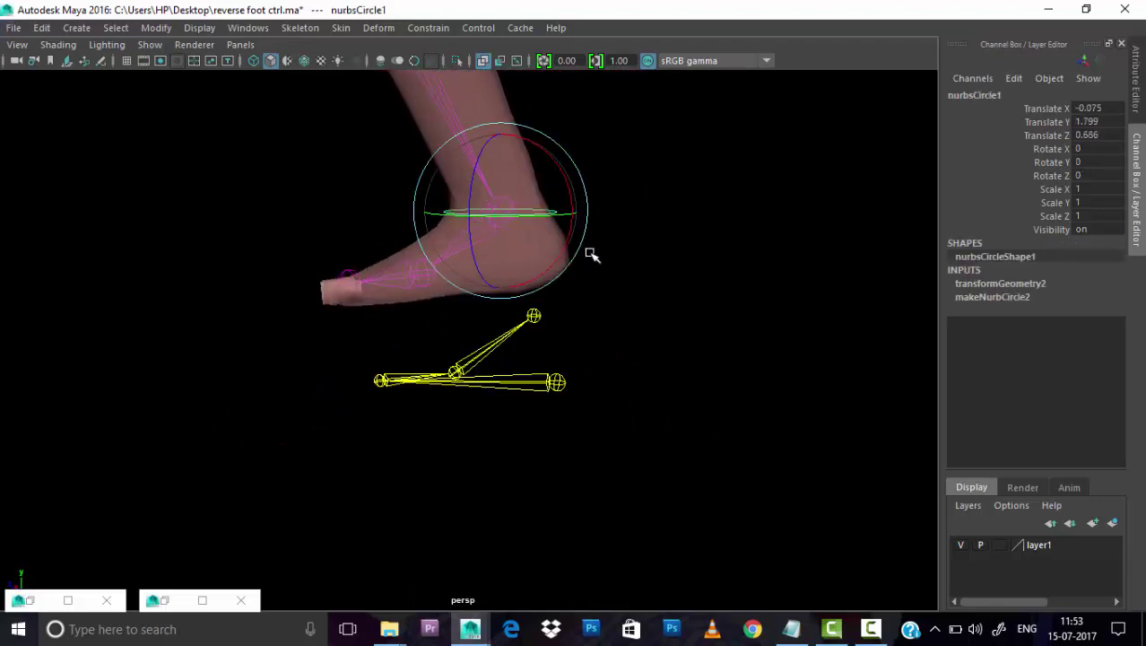
key("ctrl+z")
key("ctrl+z")
scroll(754, 335, "up", 2)
scroll(556, 311, "up", 2)
Break the Rotate channel connections on bnd_jnt_ankle.
left_click(511, 304)
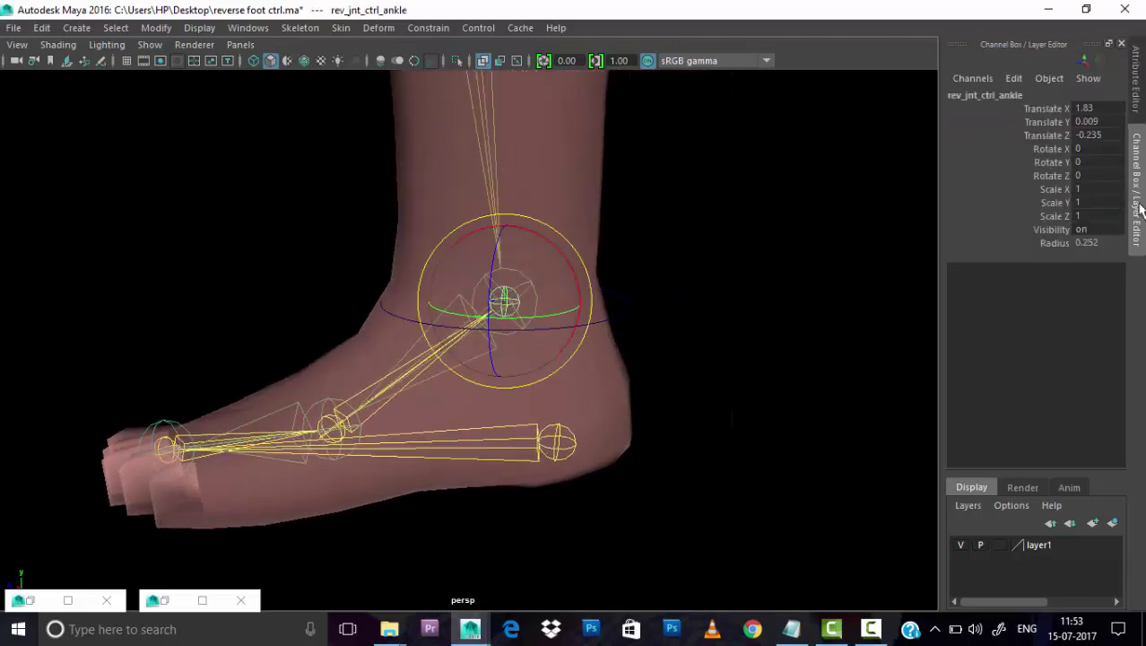
left_click(756, 281)
left_click(535, 282)
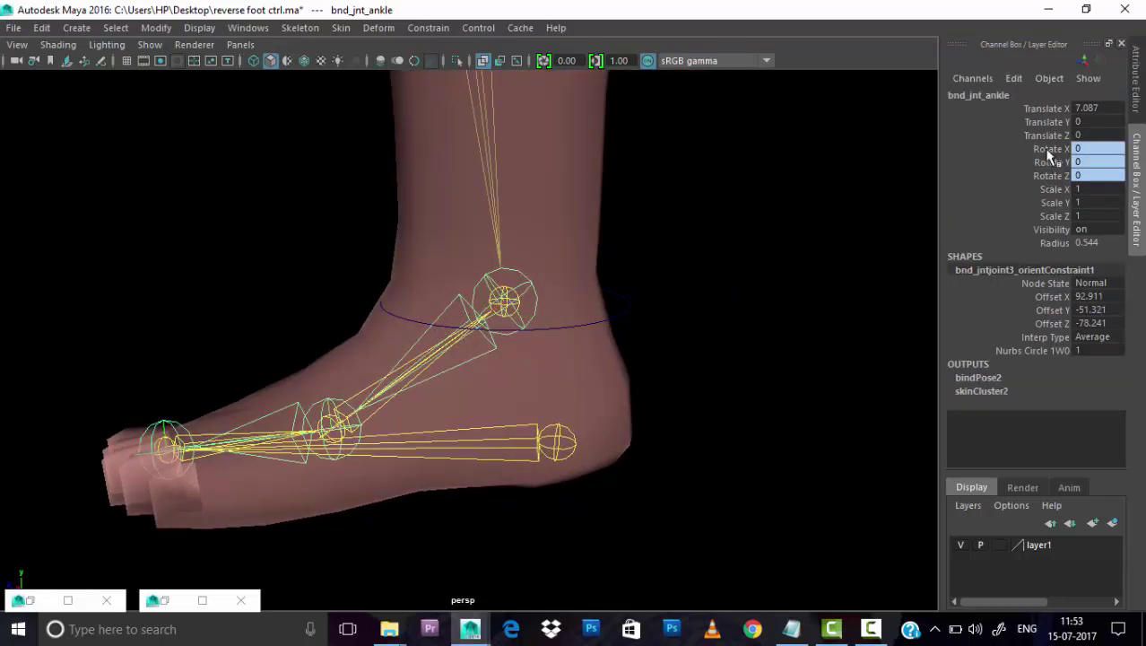
right_click(1045, 175)
left_click(994, 316)
Move the ankle control circle to check the ankle no longer follows its rotation.
left_click(814, 320)
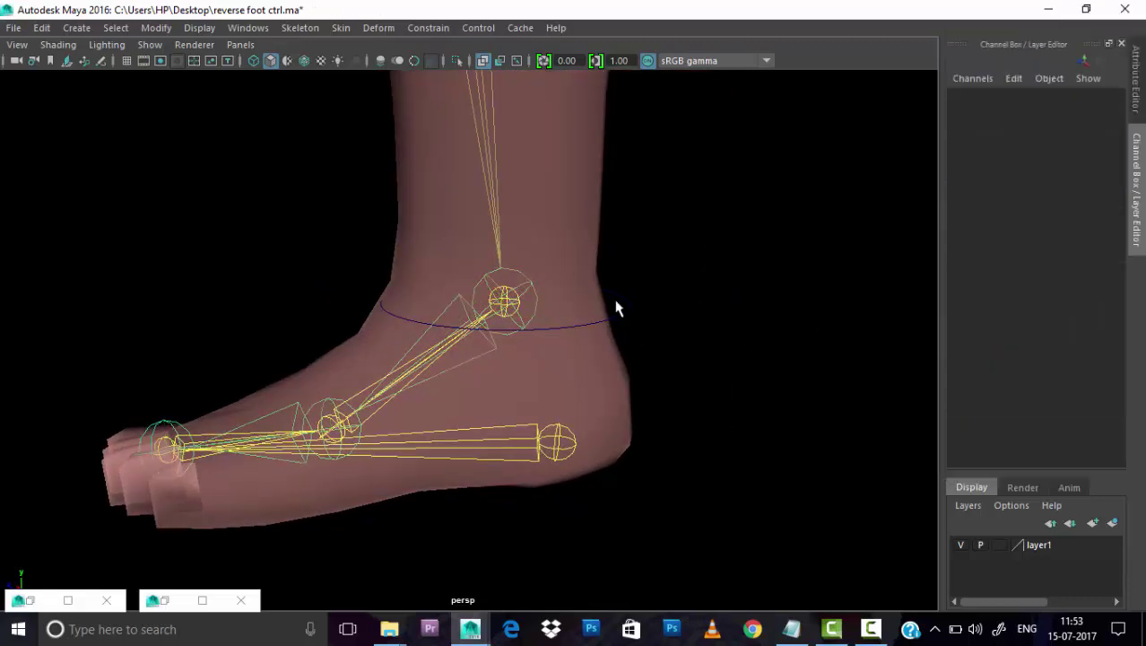
left_click(614, 308)
key("w")
scroll(589, 320, "down", 3)
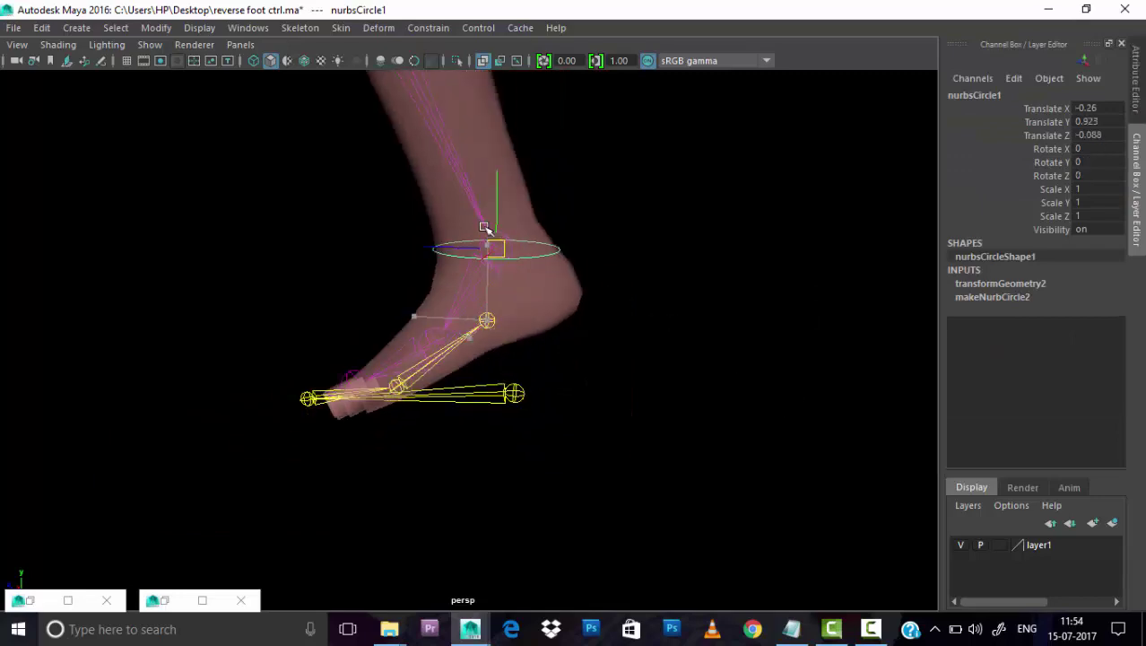
middle_click_drag(588, 320, 644, 281)
scroll(643, 280, "up", 5)
left_click(634, 299)
scroll(538, 252, "up", 2)
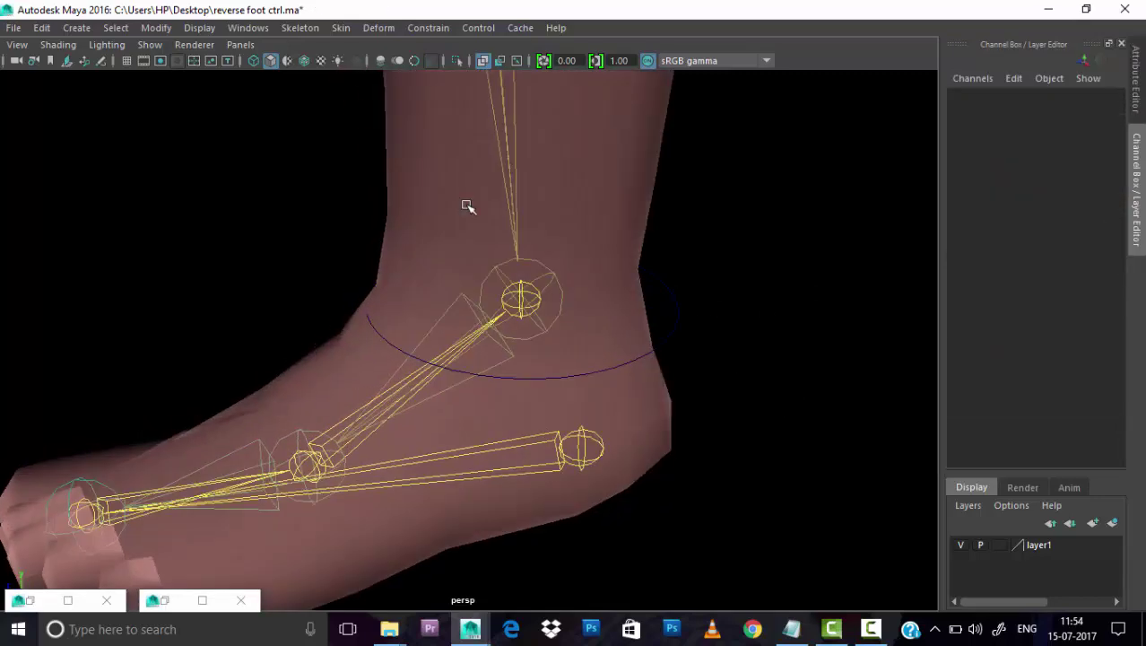
Show IK handles and break ikHandle2's Translate channel connections.
left_click(142, 49)
left_click(179, 266)
left_click_drag(410, 303, 664, 339)
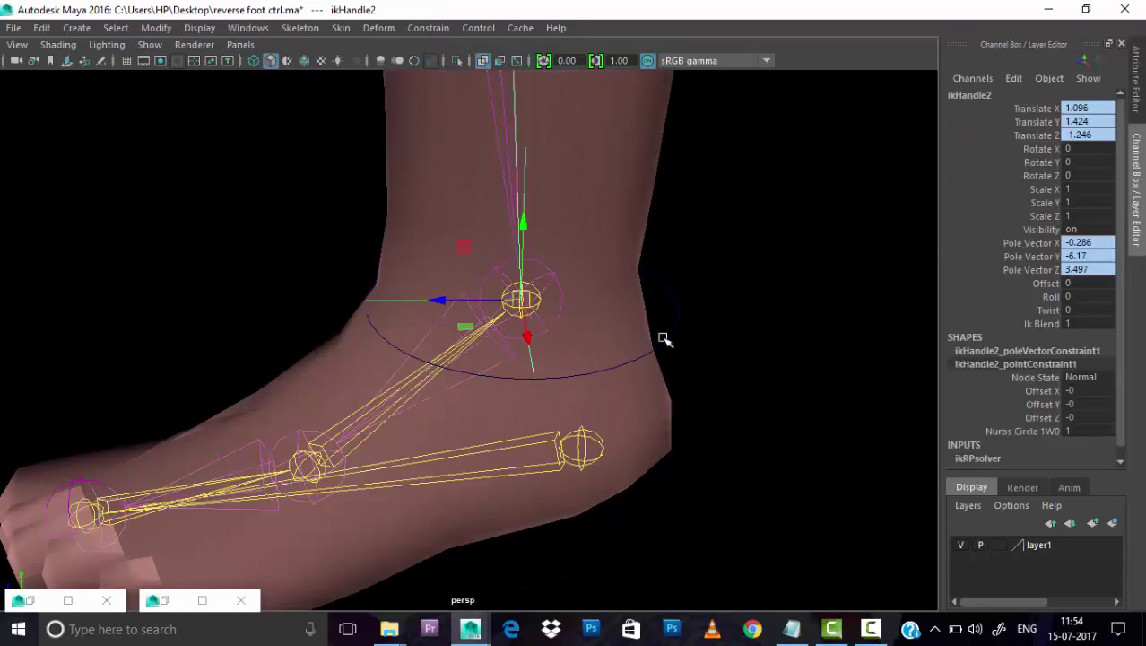
left_click_drag(1030, 244, 1033, 268)
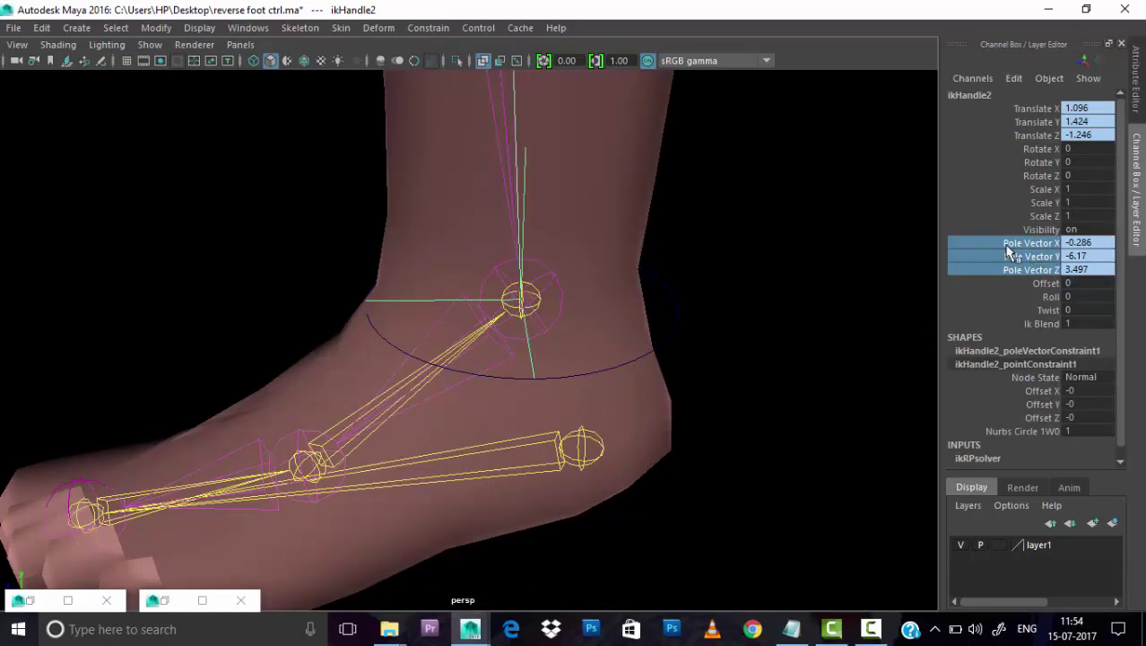
left_click_drag(1036, 108, 1036, 135)
right_click(1041, 121)
left_click(1045, 453)
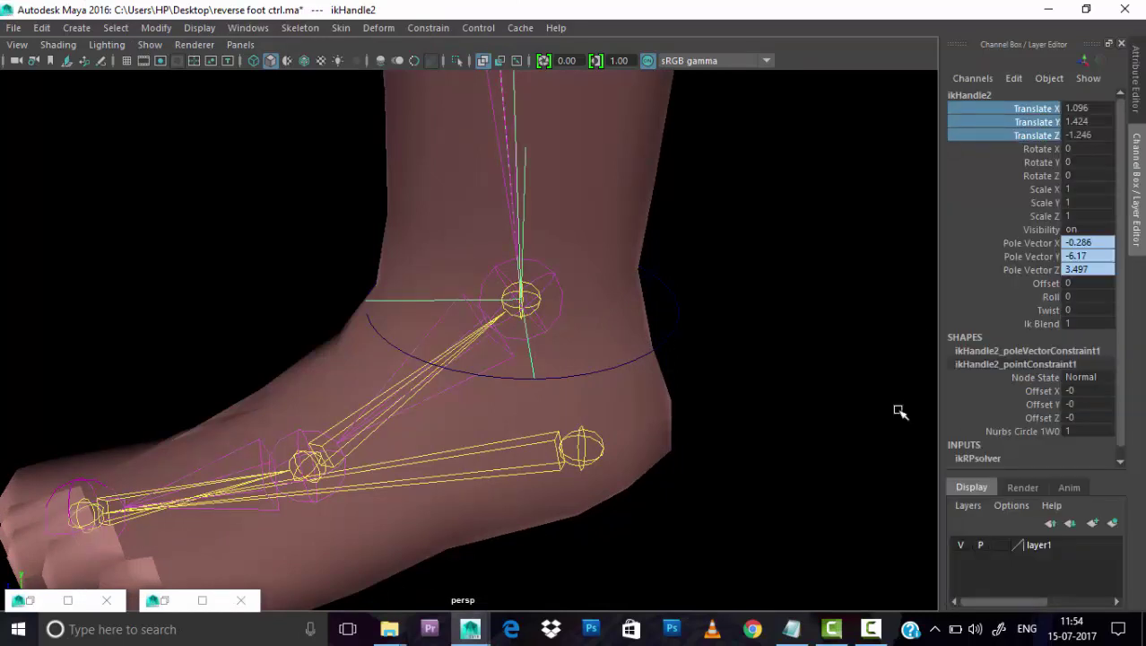
Lift the ankle control circle to test the foot, then undo the move.
left_click(691, 327)
left_click(660, 352)
scroll(659, 352, "down", 3)
left_click_drag(499, 320, 502, 285)
left_click(532, 276)
key("ctrl+z")
left_click(473, 376)
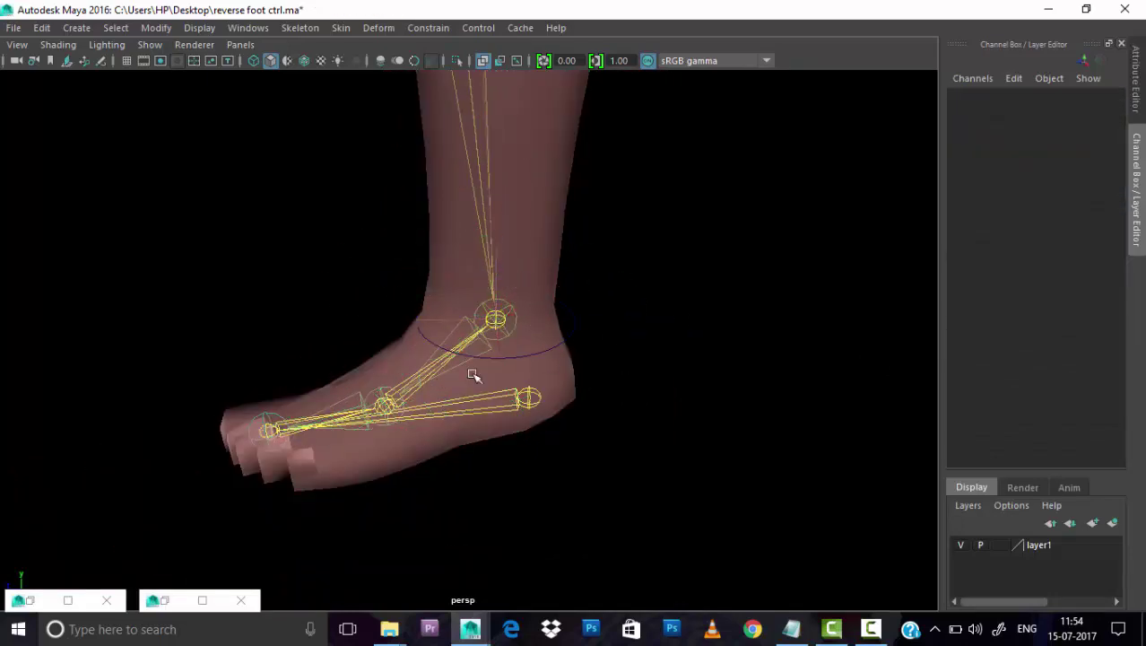
scroll(711, 418, "up", 3)
scroll(449, 398, "up", 2)
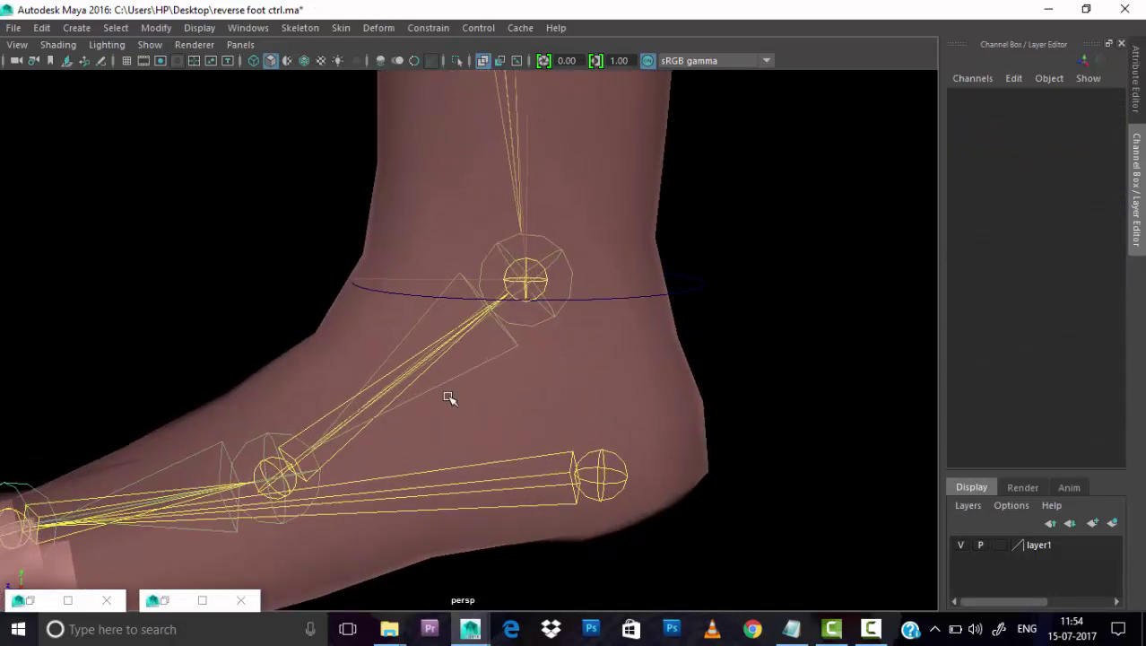
Switch to wireframe, frame the heel, and select the reverse heel joint.
key("4")
scroll(756, 321, "down", 2)
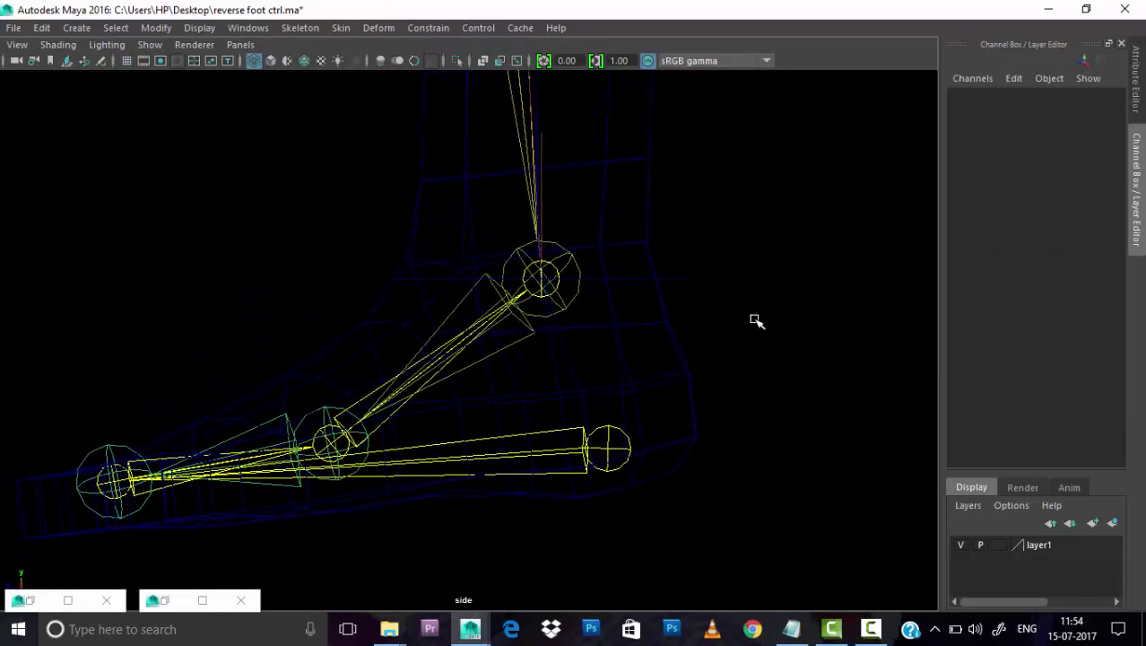
scroll(771, 303, "up", 2)
middle_click_drag(786, 285, 781, 308, "alt")
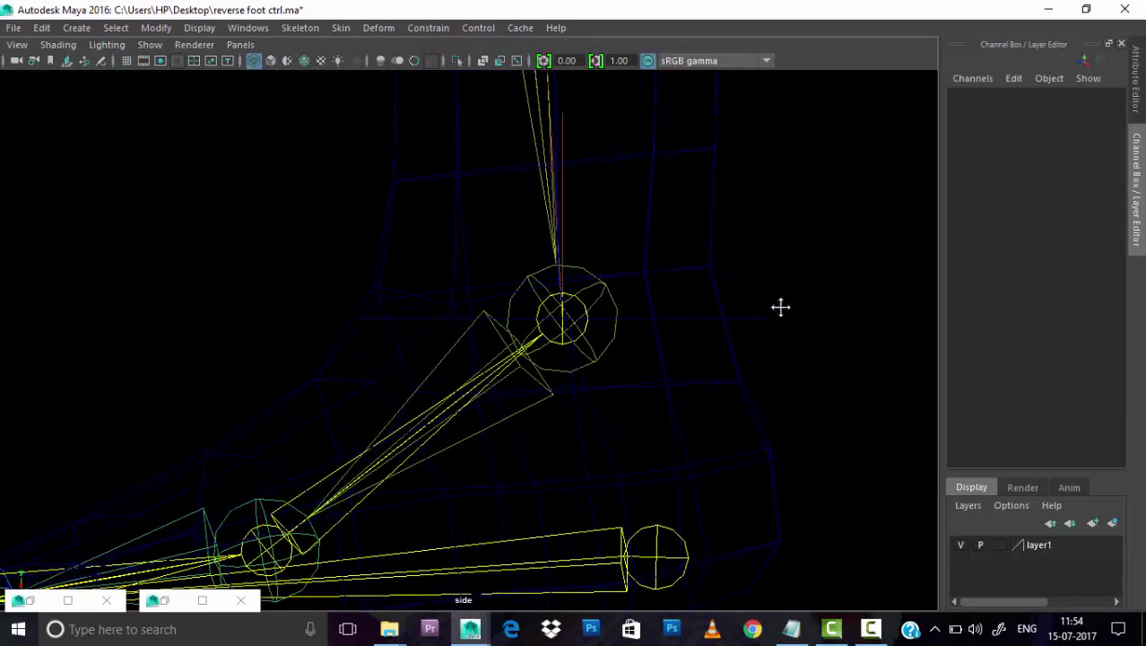
left_click(660, 539)
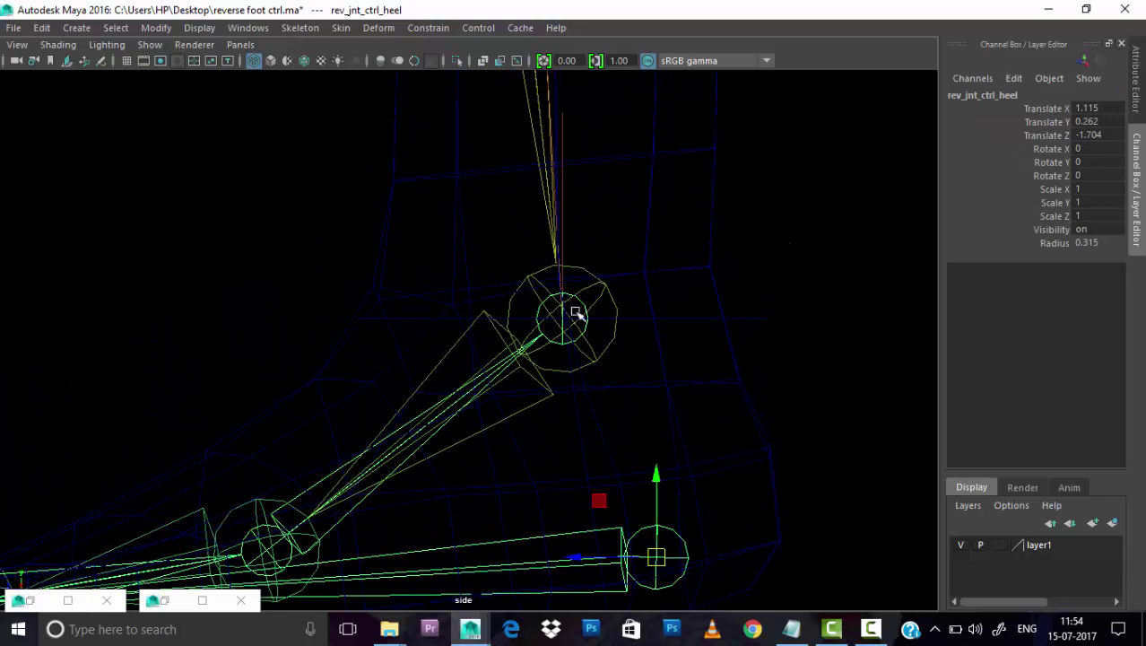
left_click(791, 629)
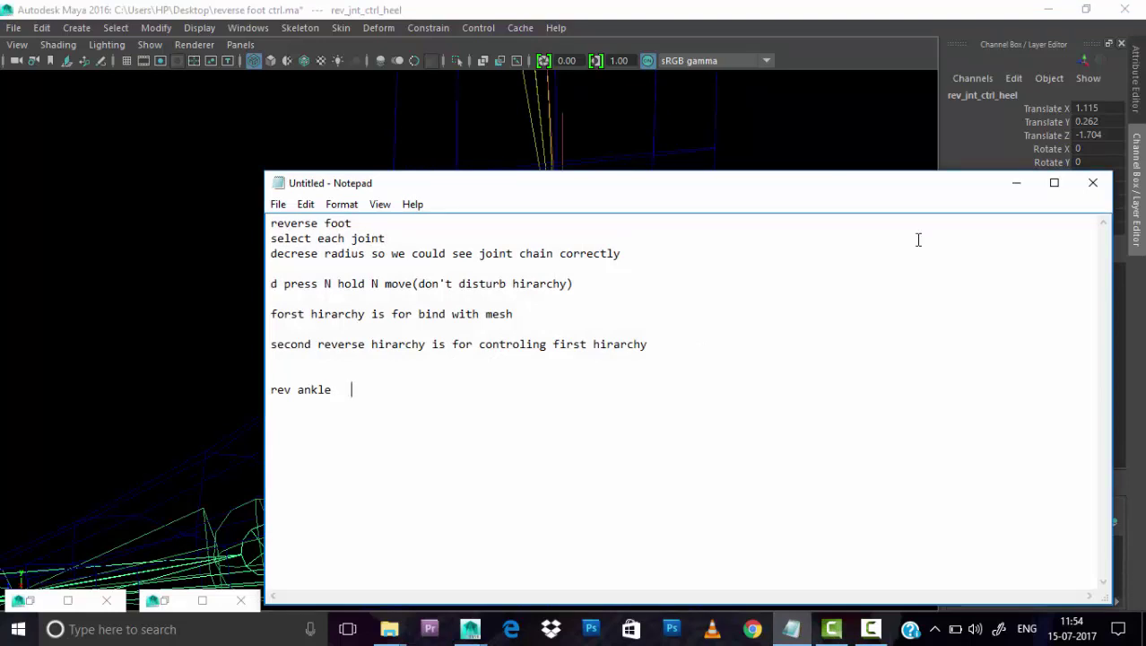
Move Notepad aside and write the line 'rev ankle with ik -- poin'.
left_click_drag(485, 188, 915, 176)
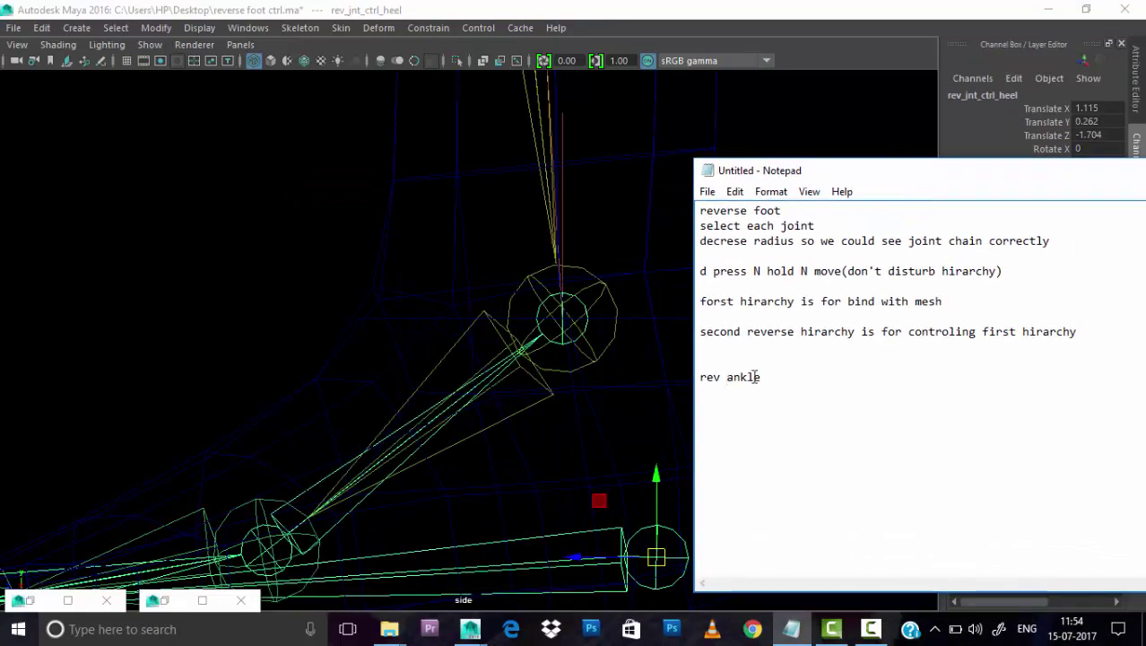
left_click_drag(762, 376, 799, 378)
type("jo")
key("BackSpace")
type("--")
left_click(762, 376)
type("wi")
type("th")
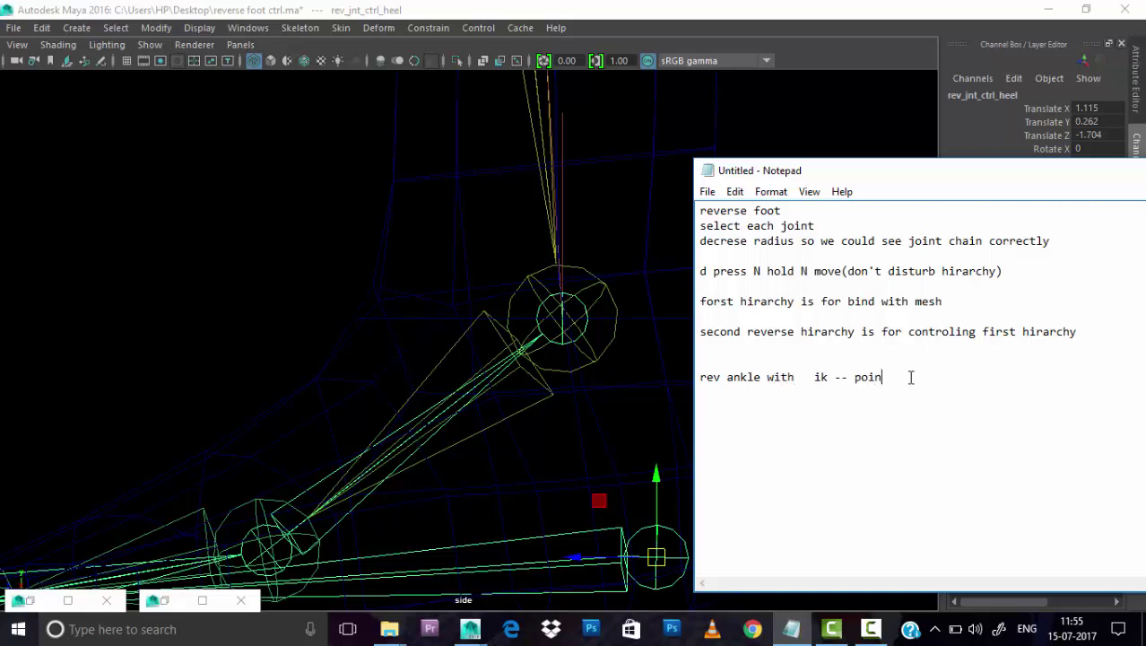
type("t")
Hide Notepad and pick out the reverse ankle joint and the leg's IK handle.
left_click_drag(1093, 176, 798, 153)
left_click(788, 154)
left_click(572, 310)
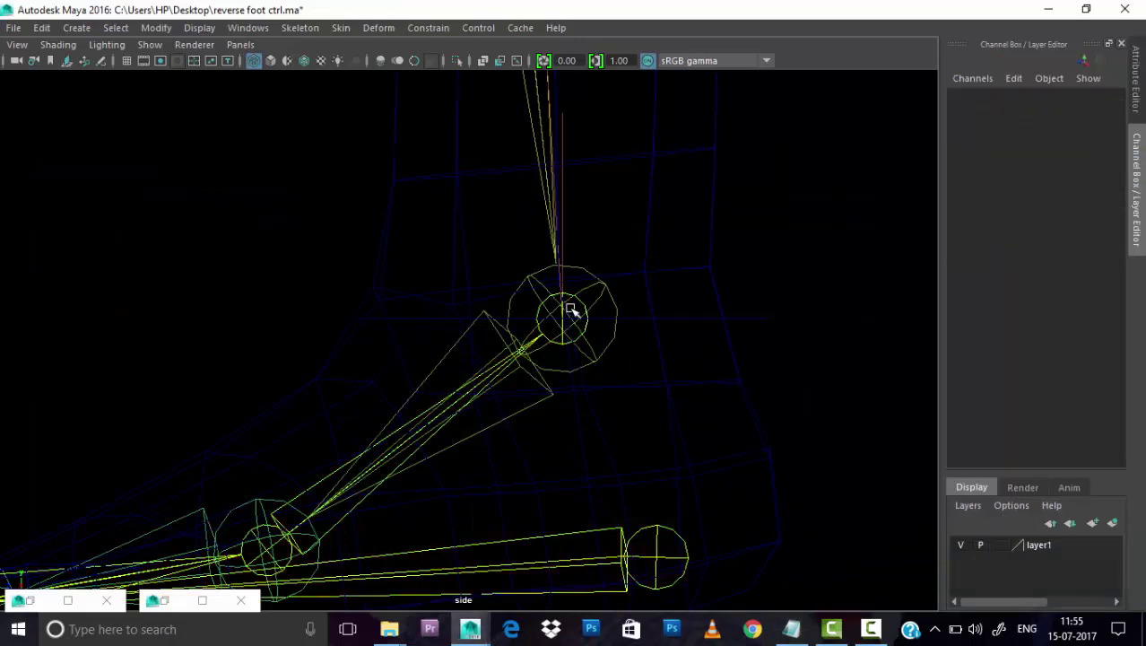
scroll(572, 310, "up", 2)
left_click(698, 330)
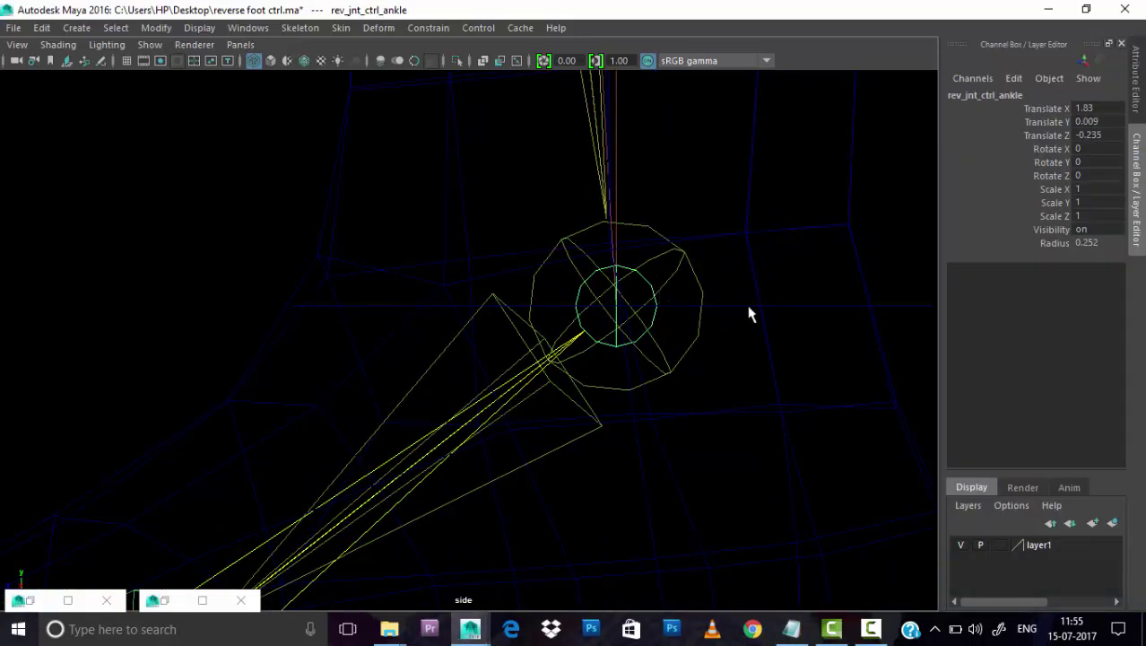
left_click(395, 315)
key("ctrl+z")
left_click(376, 329)
Point-constrain ikHandle2 to rev_jnt_ctrl_ankle.
left_click(688, 327)
left_click_drag(761, 228, 712, 230)
key("f")
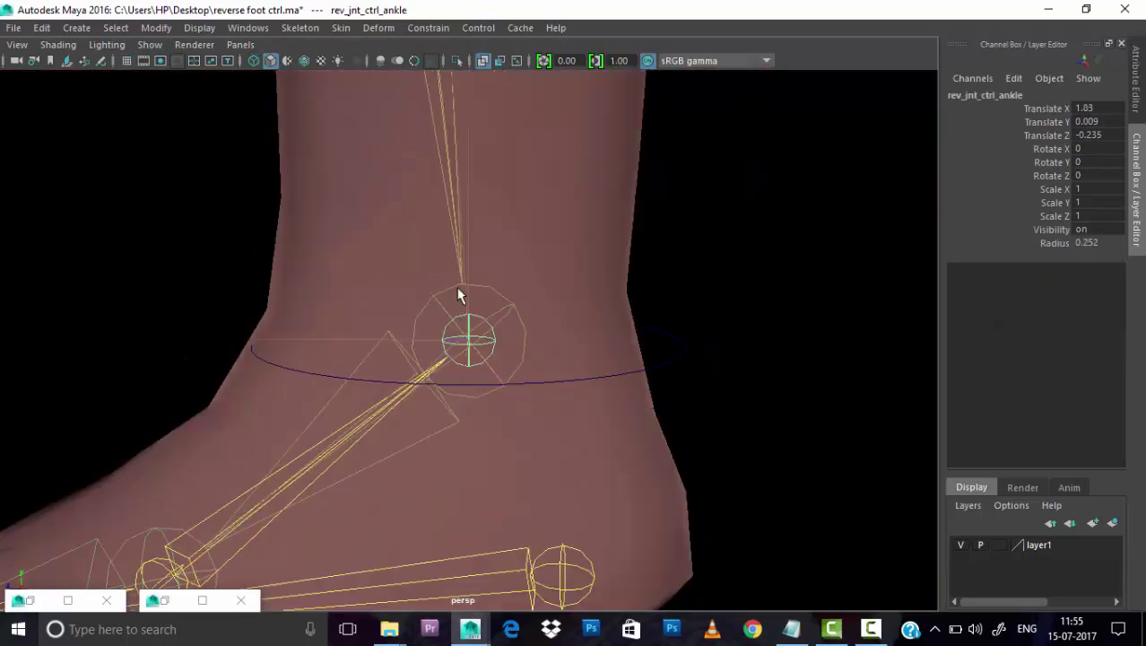
key("4")
left_click(653, 390)
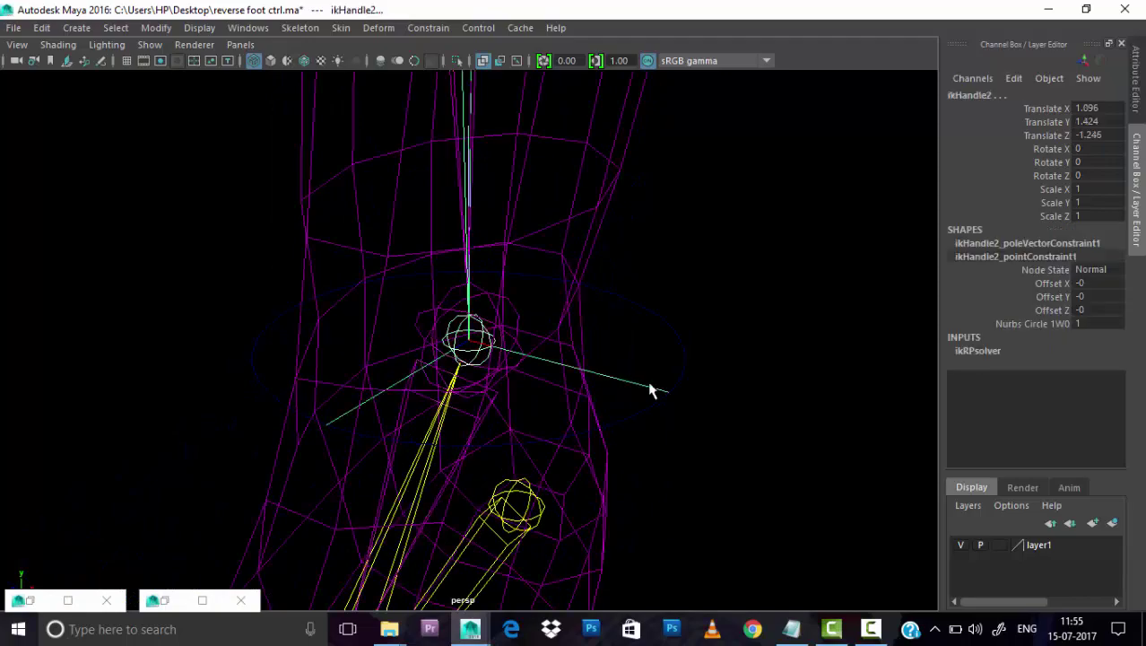
mouse_move(652, 391)
left_mouse_down("alt")
mouse_move(504, 340)
mouse_move(688, 416)
left_mouse_up("alt")
left_click(428, 28)
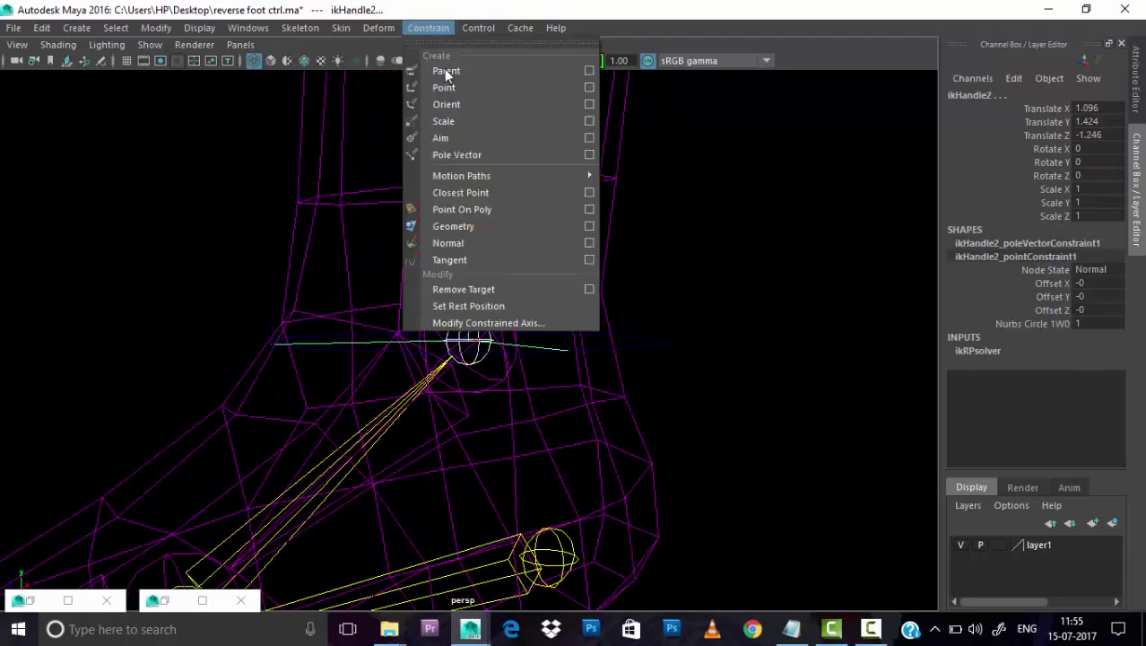
left_click(445, 87)
Move rev_jnt_ctrl_heel to confirm the leg follows, then undo the test.
left_click(683, 389)
left_click(512, 434)
key("w")
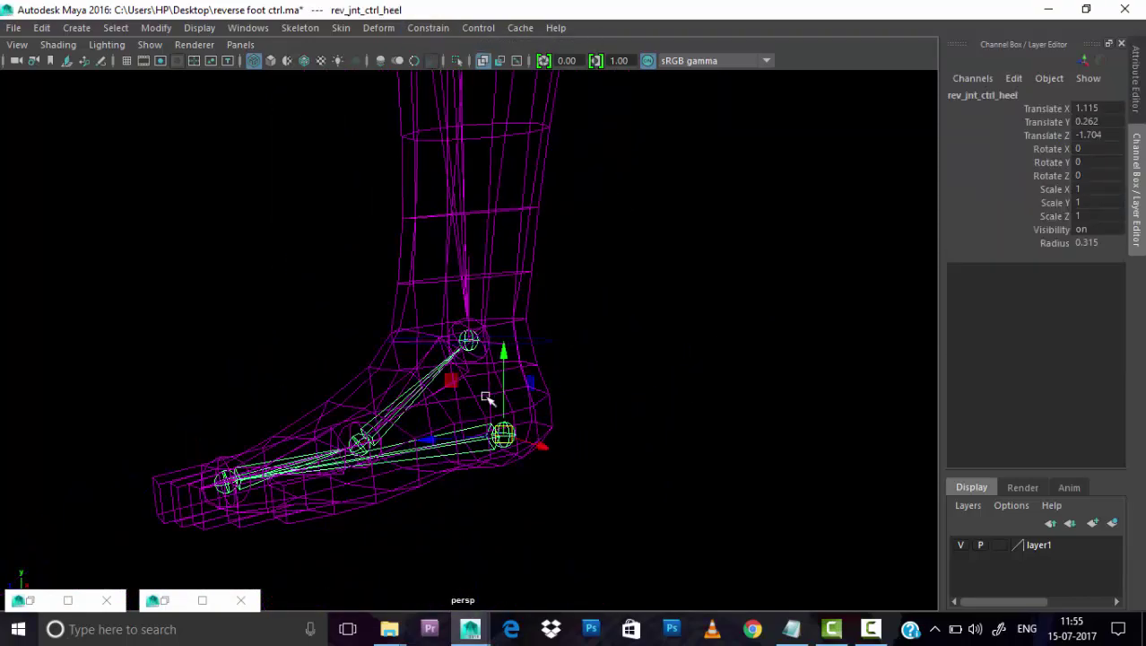
mouse_move(485, 397)
left_mouse_down("alt")
mouse_move(504, 225)
mouse_move(601, 312)
mouse_move(500, 410)
mouse_move(479, 400)
mouse_move(592, 329)
left_mouse_up("alt")
left_click(507, 244)
key("ctrl+z")
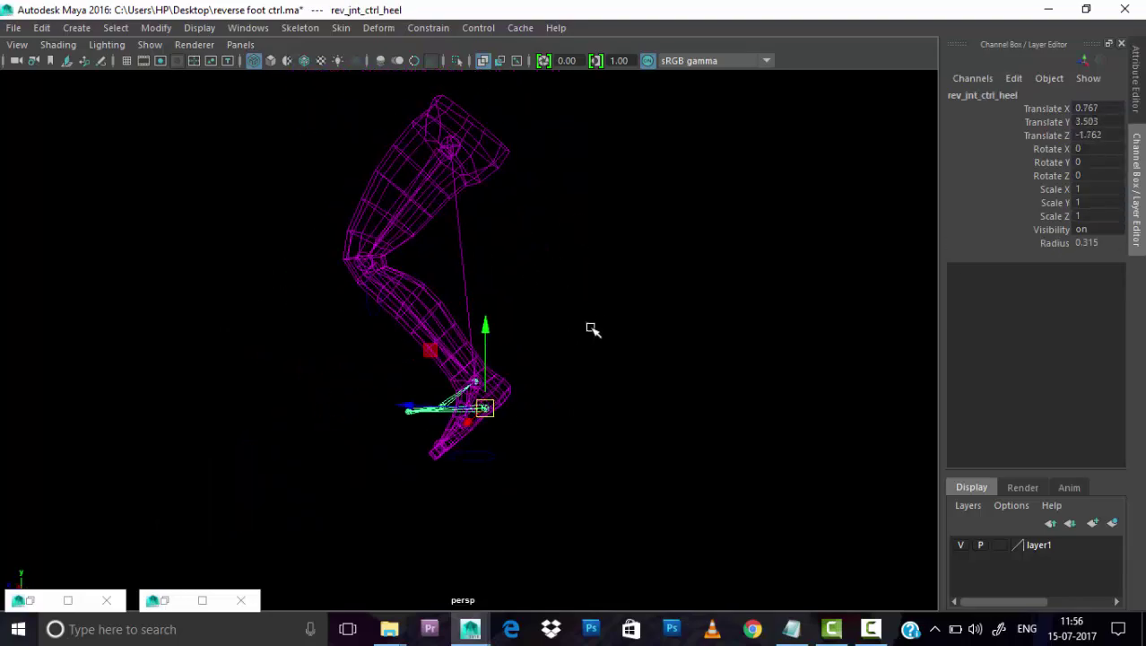
key("ctrl+z")
Orbit around the foot and switch to a single side view.
left_click(663, 371)
scroll(573, 463, "up", 3)
scroll(606, 328, "up", 2)
middle_click_drag(607, 328, 723, 328, "alt")
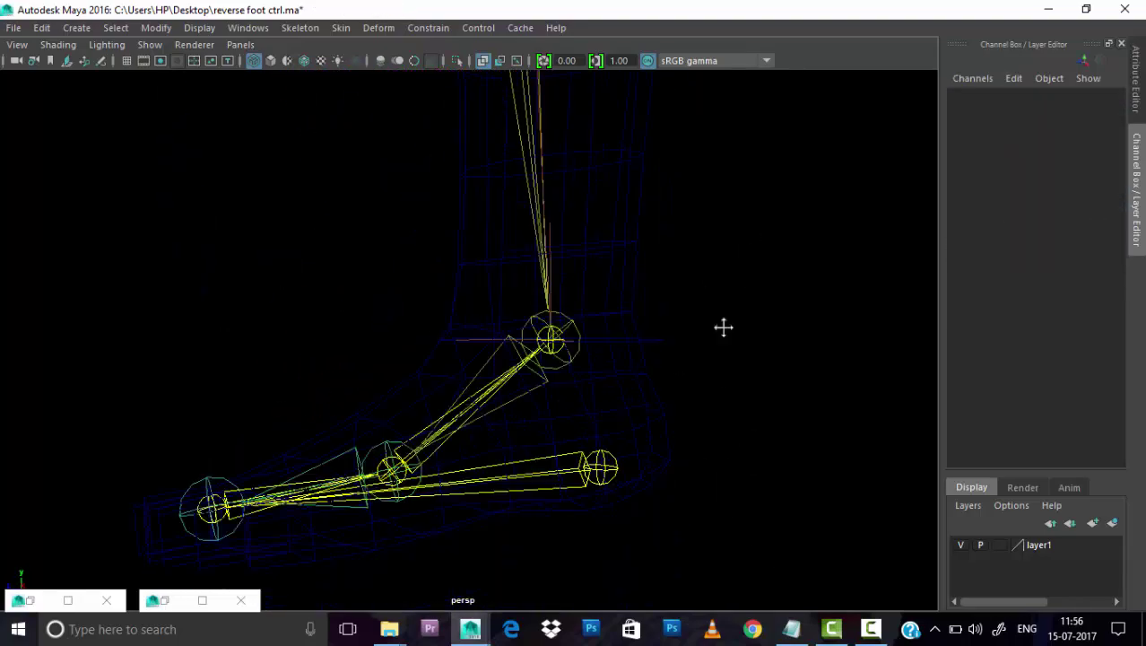
mouse_move(723, 327)
left_mouse_down("alt")
mouse_move(722, 275)
mouse_move(619, 257)
left_mouse_up("alt")
key("space")
key("space")
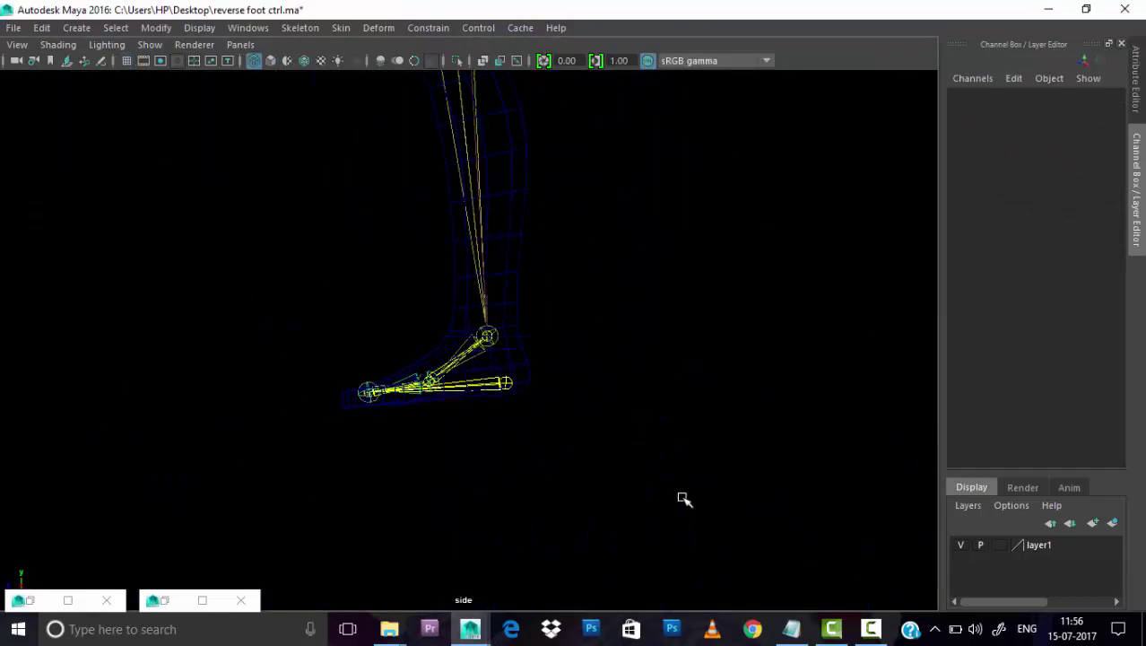
scroll(645, 364, "up", 3)
scroll(700, 466, "up", 2)
left_click(789, 628)
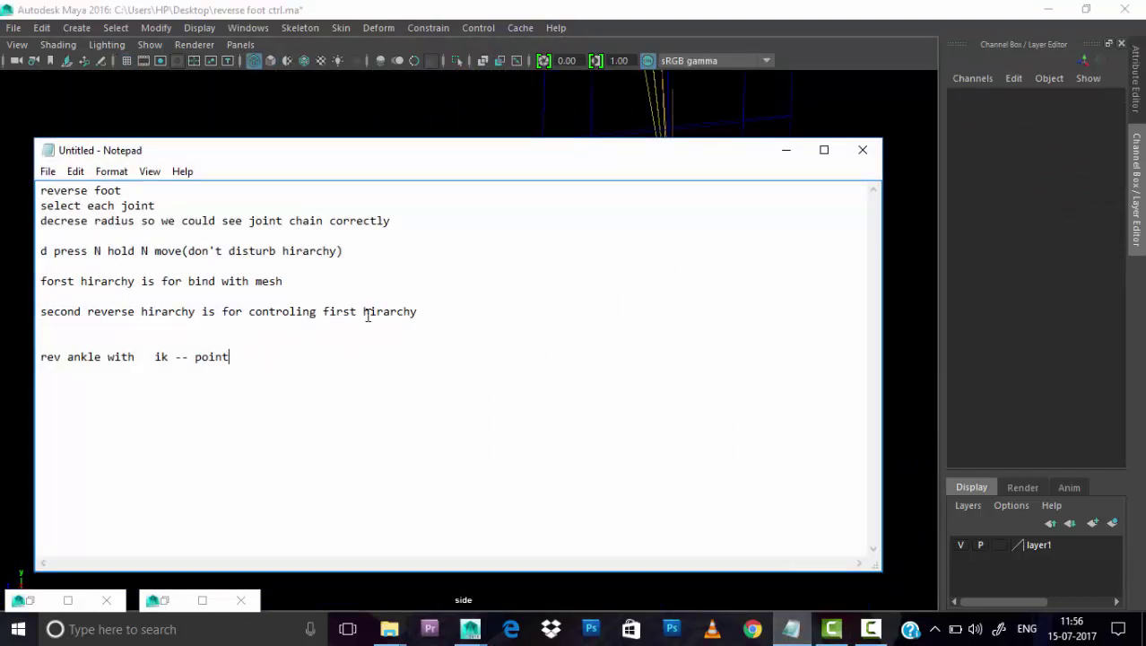
Extend the ankle note to end 'ik -- point for moving leg'.
left_click_drag(409, 163, 499, 163)
left_click(434, 354)
type("for mo")
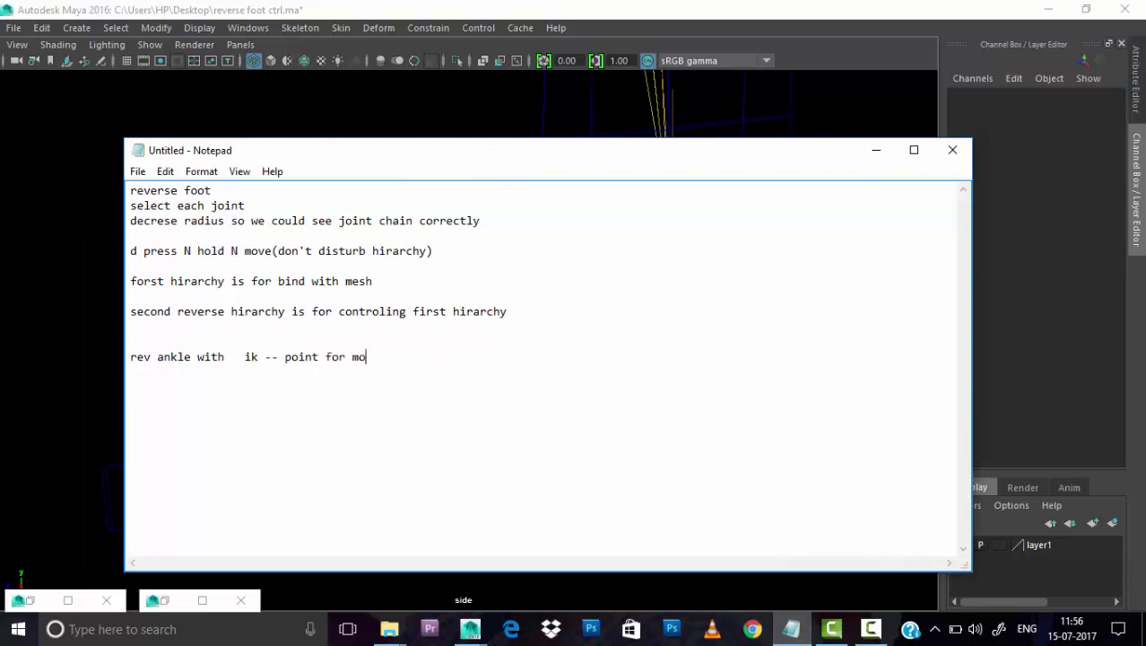
type("ving leg")
mouse_move(641, 165)
left_mouse_down()
mouse_move(670, 179)
mouse_move(532, 435)
left_mouse_up()
Orient-constrain bnd_jnt_ankle to rev_jnt_ctrl_boll.
left_click(670, 218)
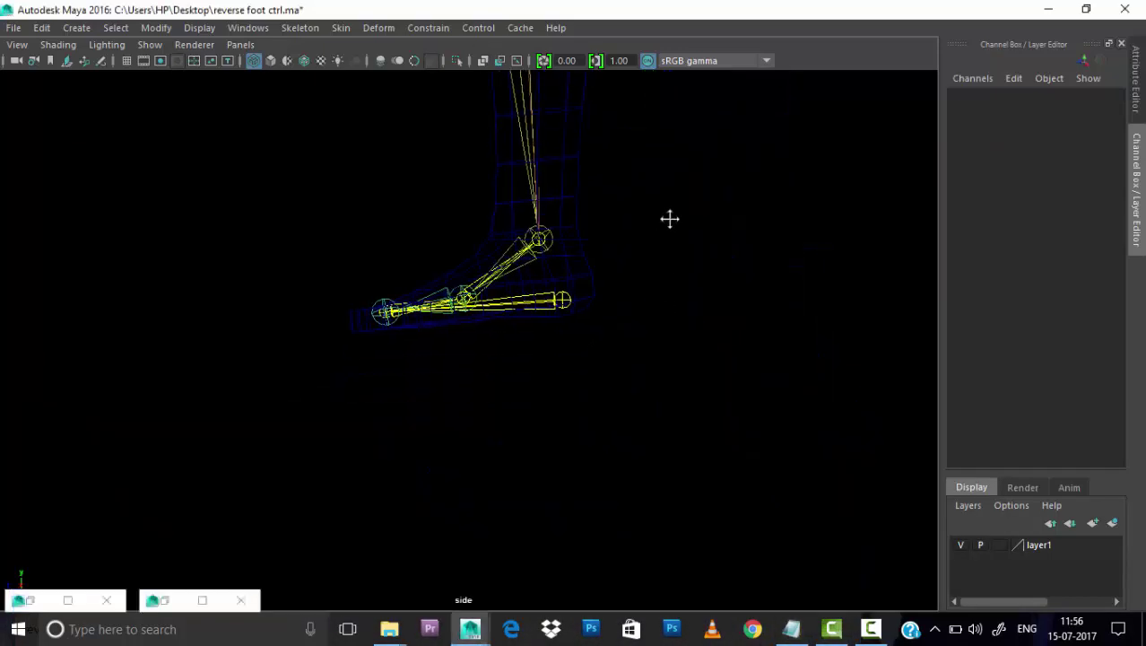
scroll(670, 218, "up", 3)
scroll(603, 235, "up", 3)
scroll(593, 327, "up", 2)
left_click(666, 224)
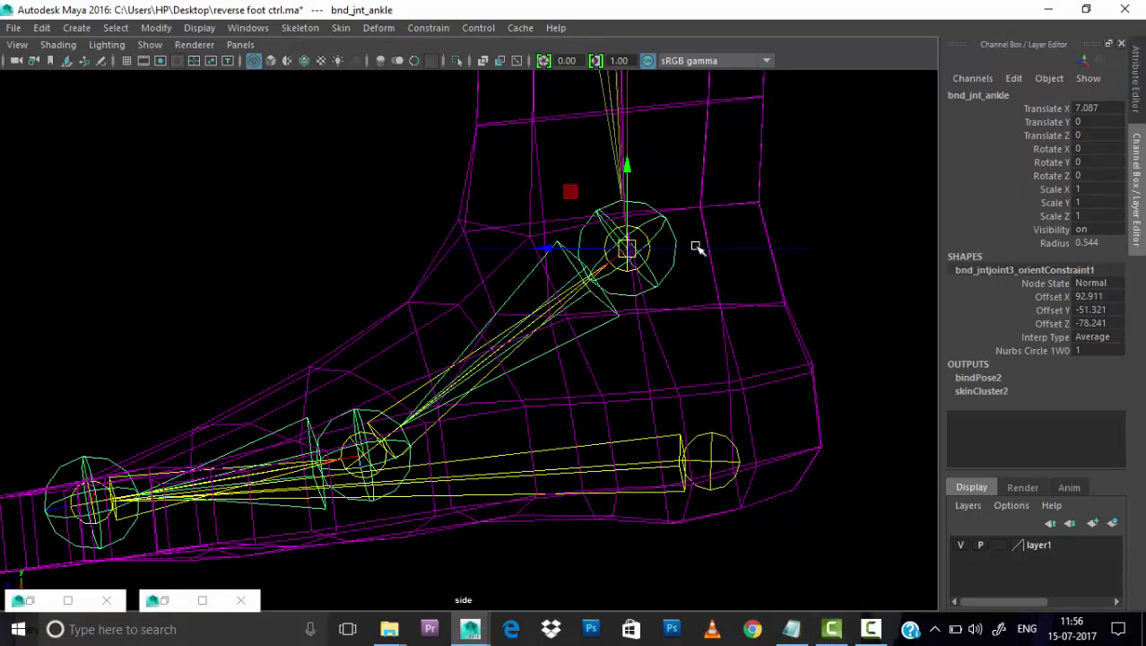
left_click(708, 437)
key("Down")
key("Down")
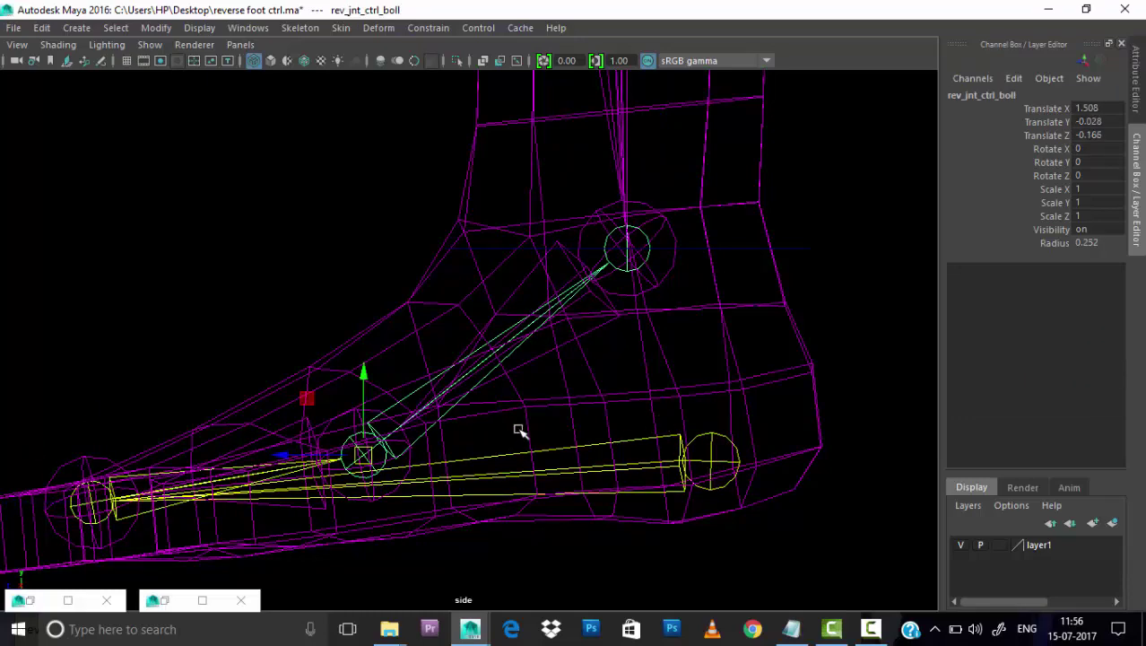
left_click(668, 224)
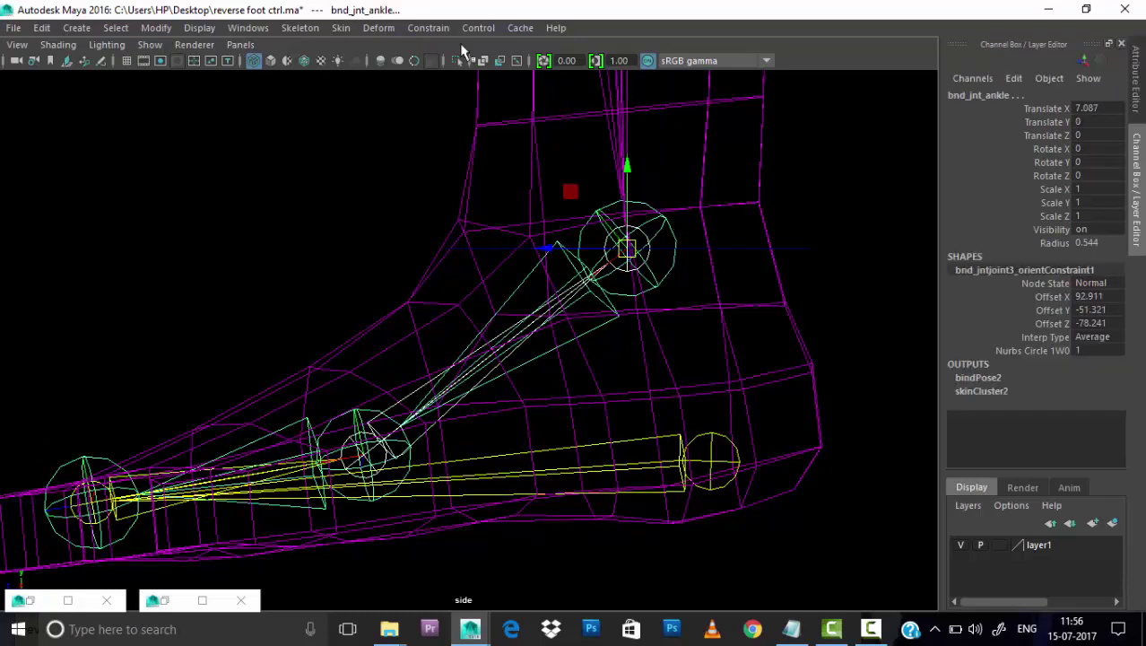
left_click(429, 27)
left_click(447, 100)
Rotate rev_jnt_ctrl_boll to test the foot tilt, then undo the rotation.
left_click(832, 224)
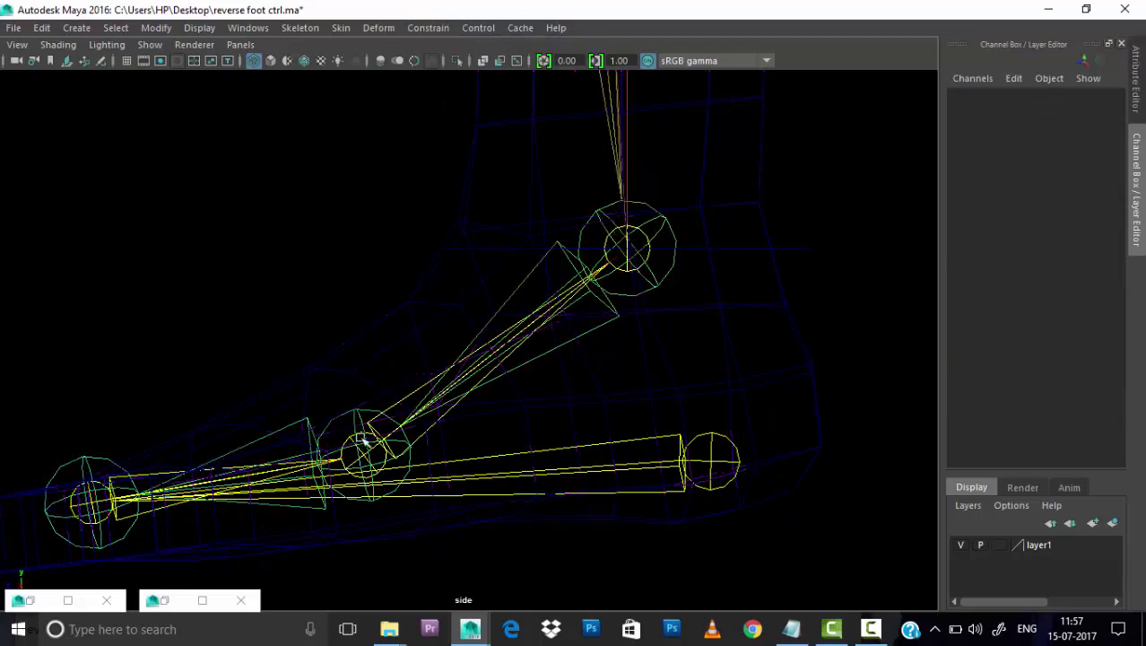
left_click(357, 448)
key("e")
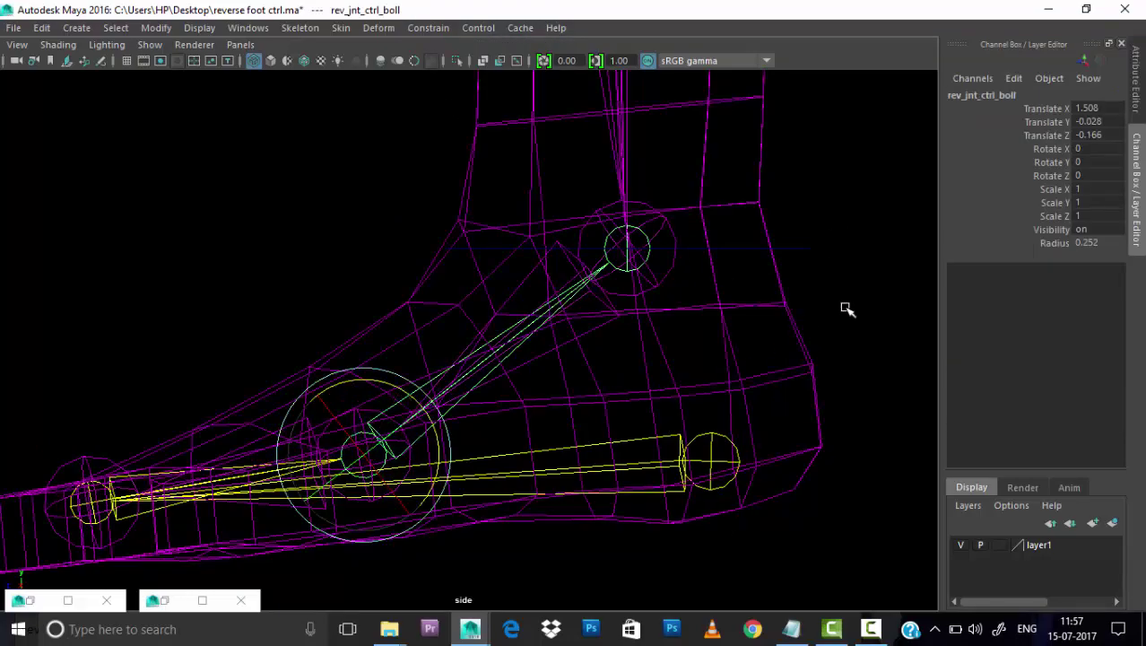
middle_click_drag(848, 309, 801, 269)
key("ctrl+z")
left_click(791, 628)
left_click_drag(486, 430, 802, 176)
left_click(709, 375)
type("rev b")
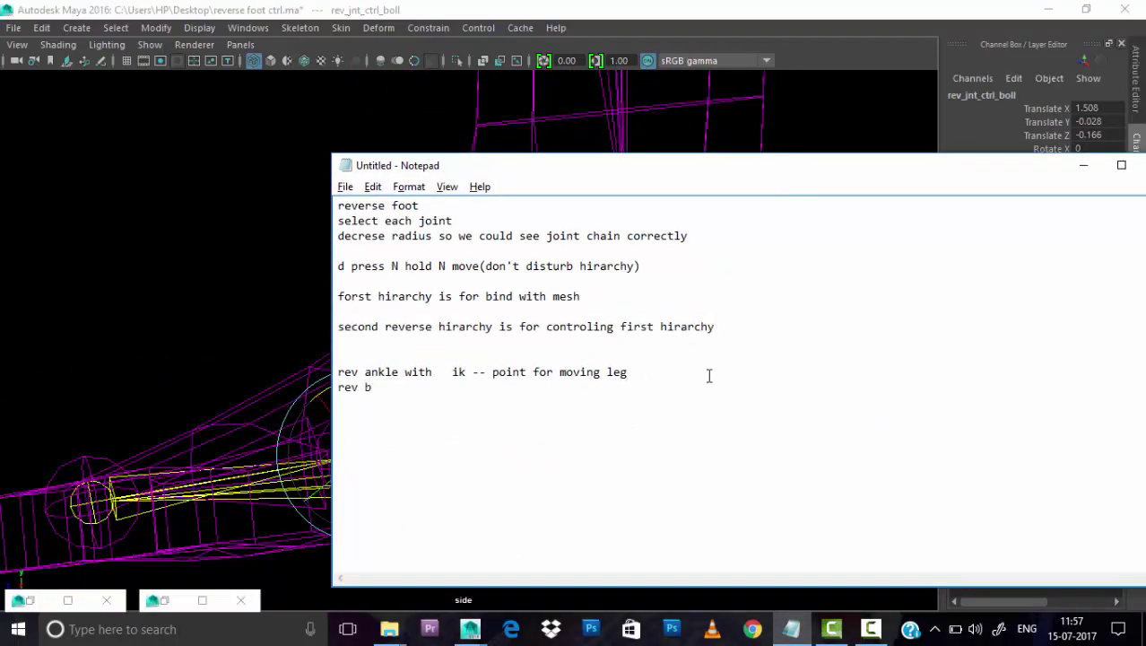
Note 'rev boll with bnd ankle -- orient for rotation' and return to Maya.
type("oll  with   bbnd ankle")
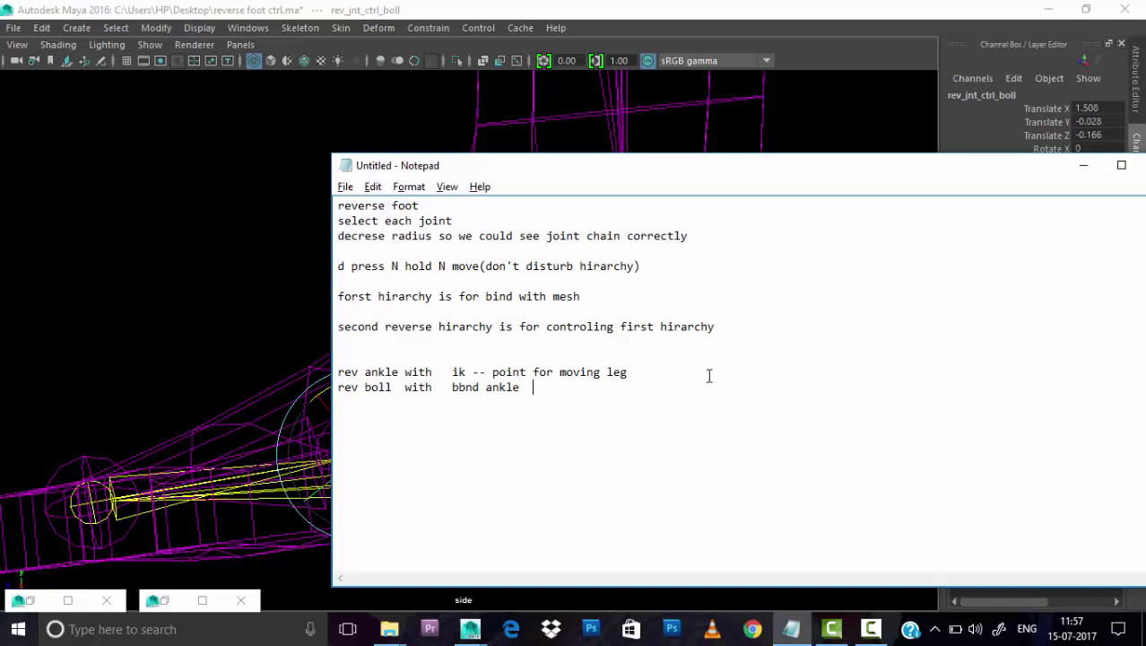
type("ient   for rotation")
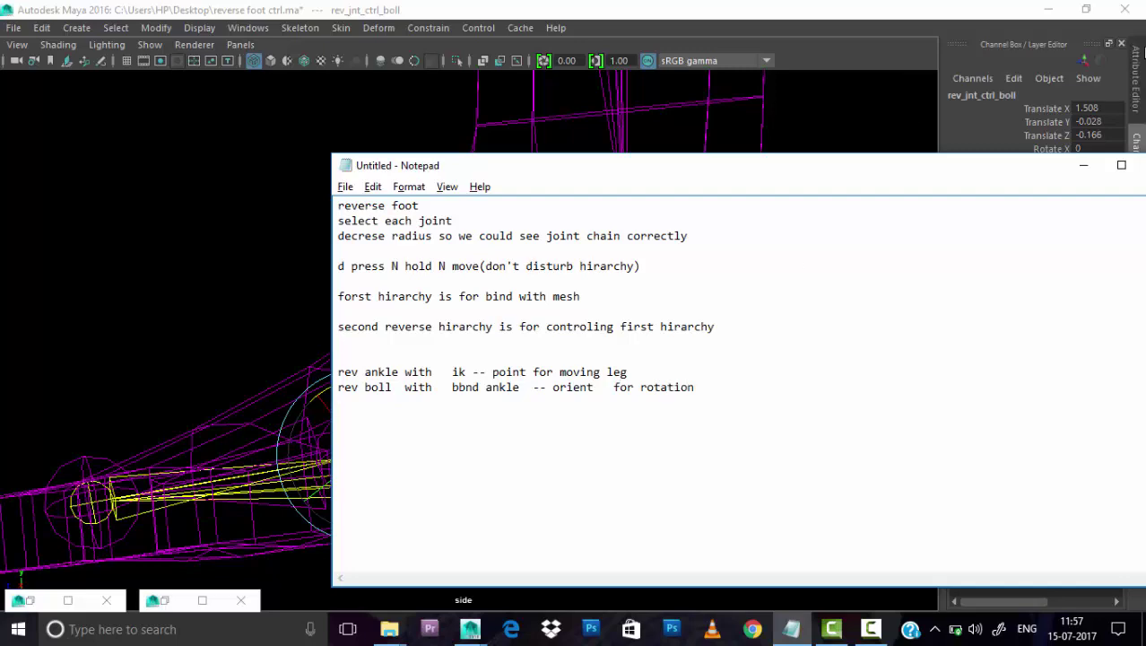
left_click(1083, 166)
Orient-constrain bnd_jnt_boll to rev_jnt_ctrl_toe.
left_click_drag(712, 218, 634, 205, "alt")
left_click(750, 297)
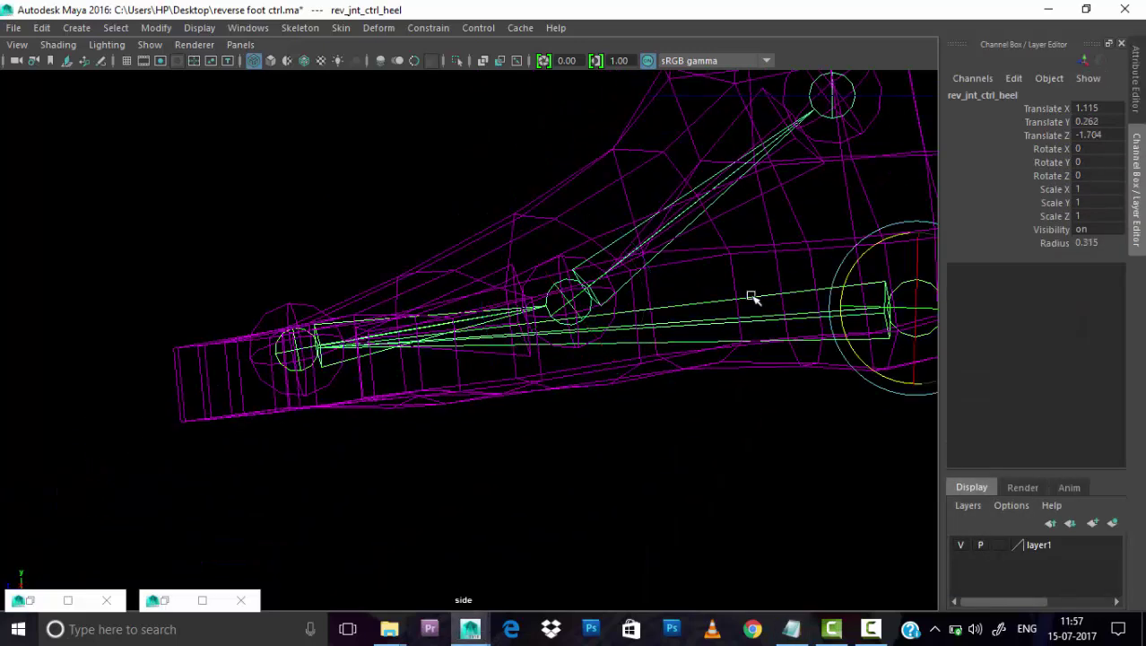
left_click(752, 297)
left_click(600, 243)
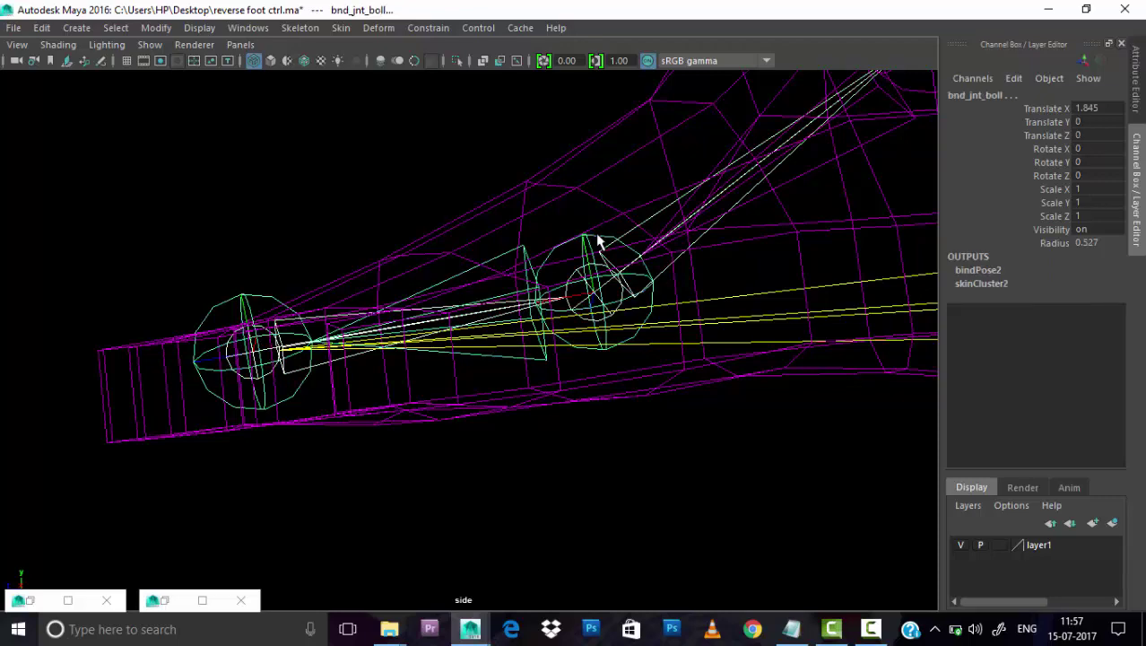
left_click(428, 28)
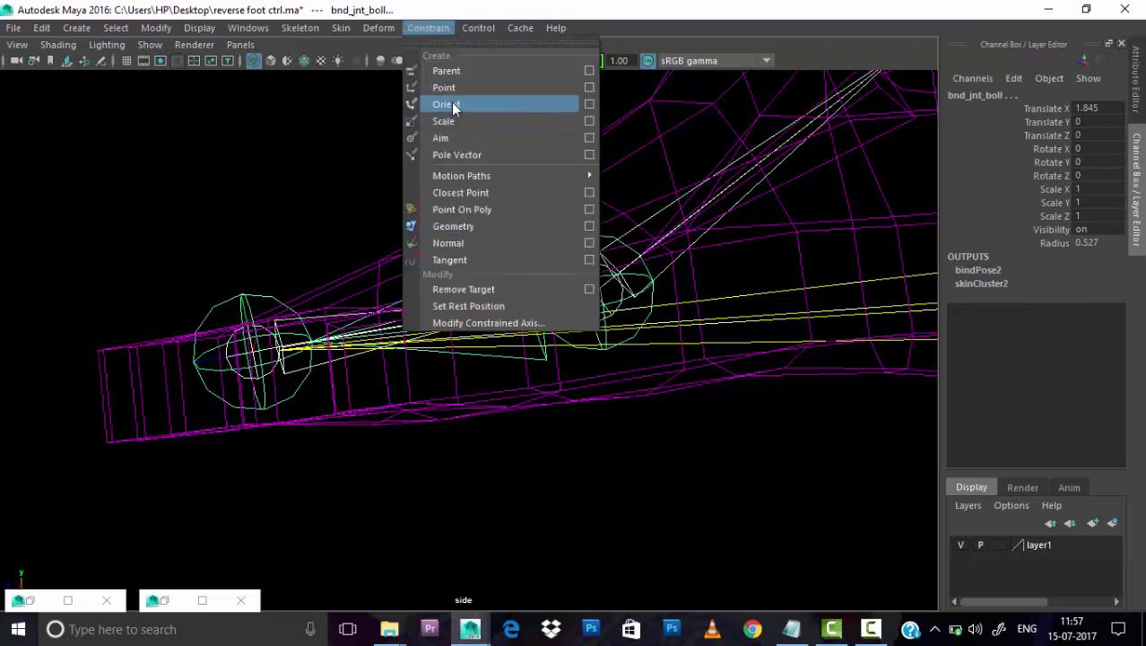
left_click(476, 422)
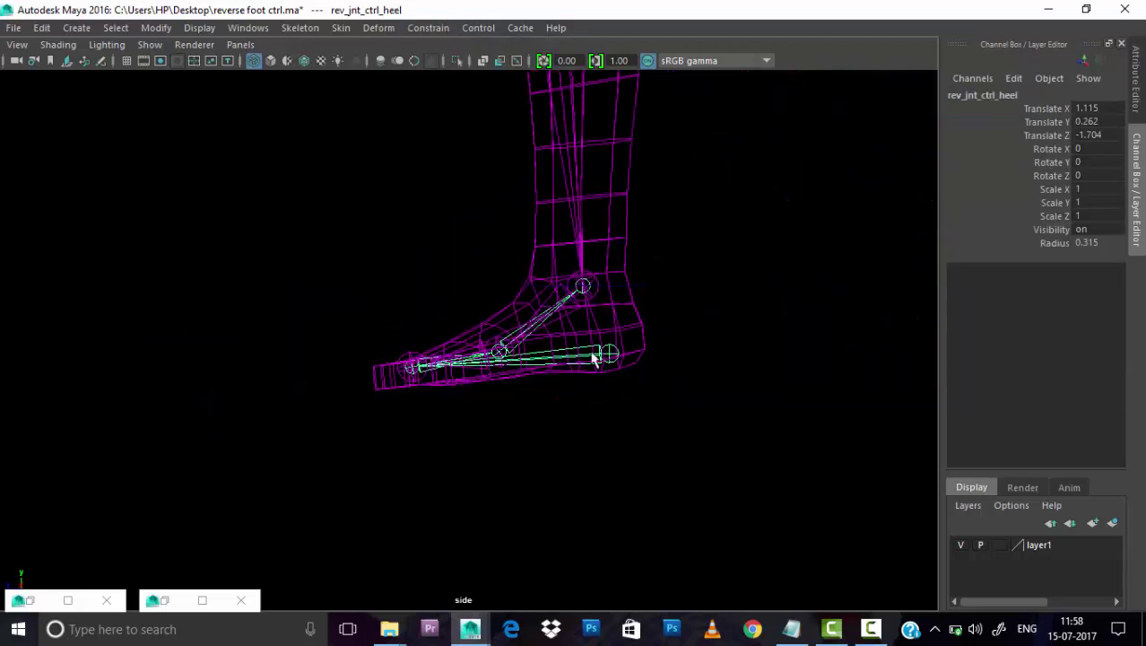
Rotate rev_jnt_ctrl_toe to test the foot, and note 'rev toe with bnd boll --- orient'.
scroll(598, 364, "up", 3)
left_click(601, 371)
key("e")
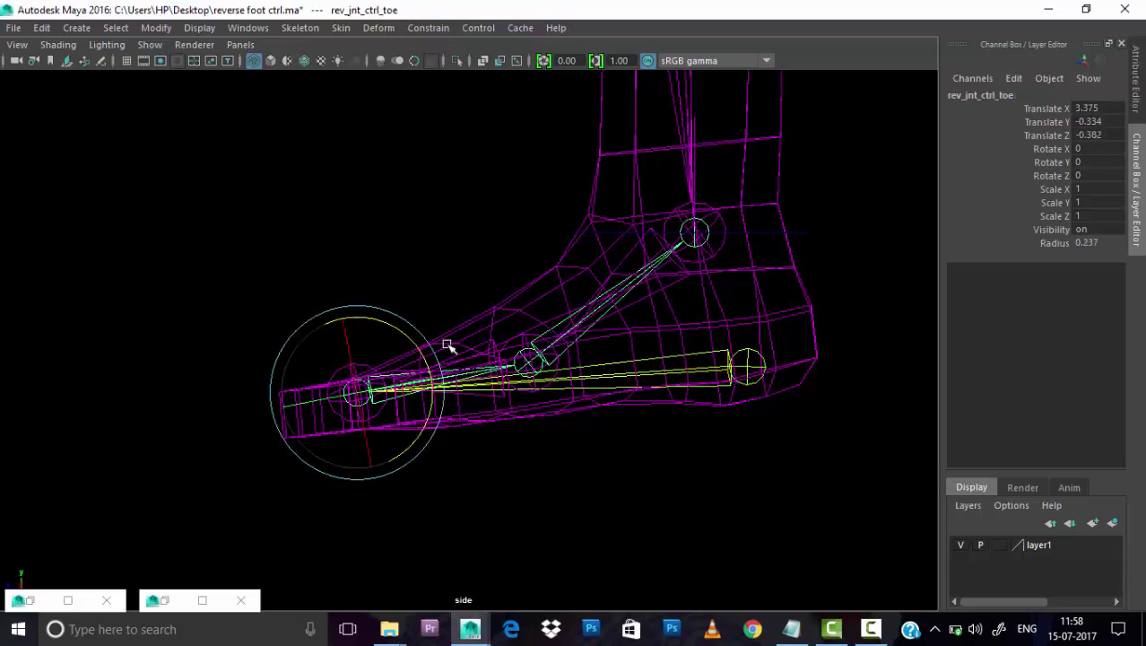
scroll(400, 330, "down", 5)
mouse_move(400, 330)
left_mouse_down()
mouse_move(632, 371)
mouse_move(627, 320)
mouse_move(701, 463)
mouse_move(680, 405)
left_mouse_up()
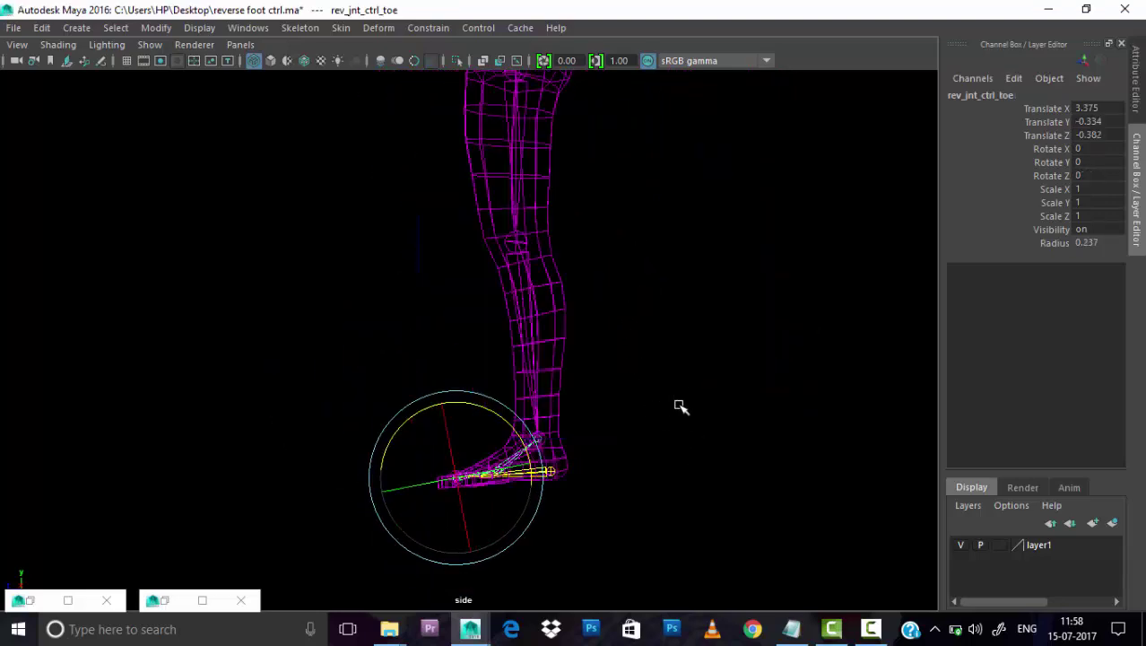
left_click(791, 629)
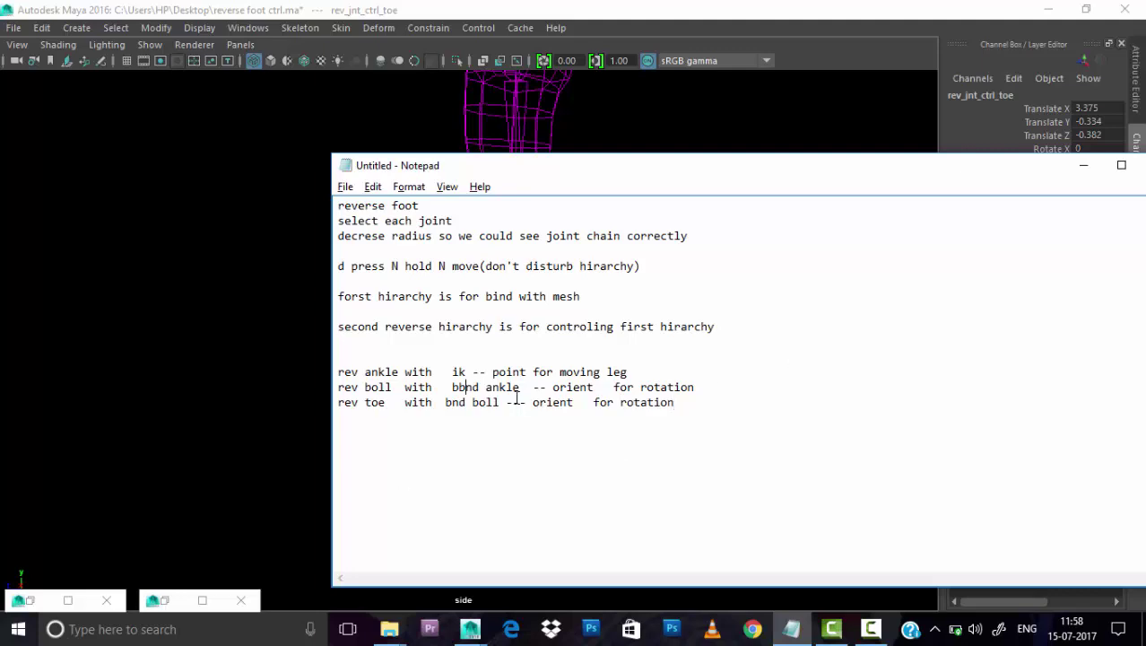
key("BackSpace")
left_click(1083, 165)
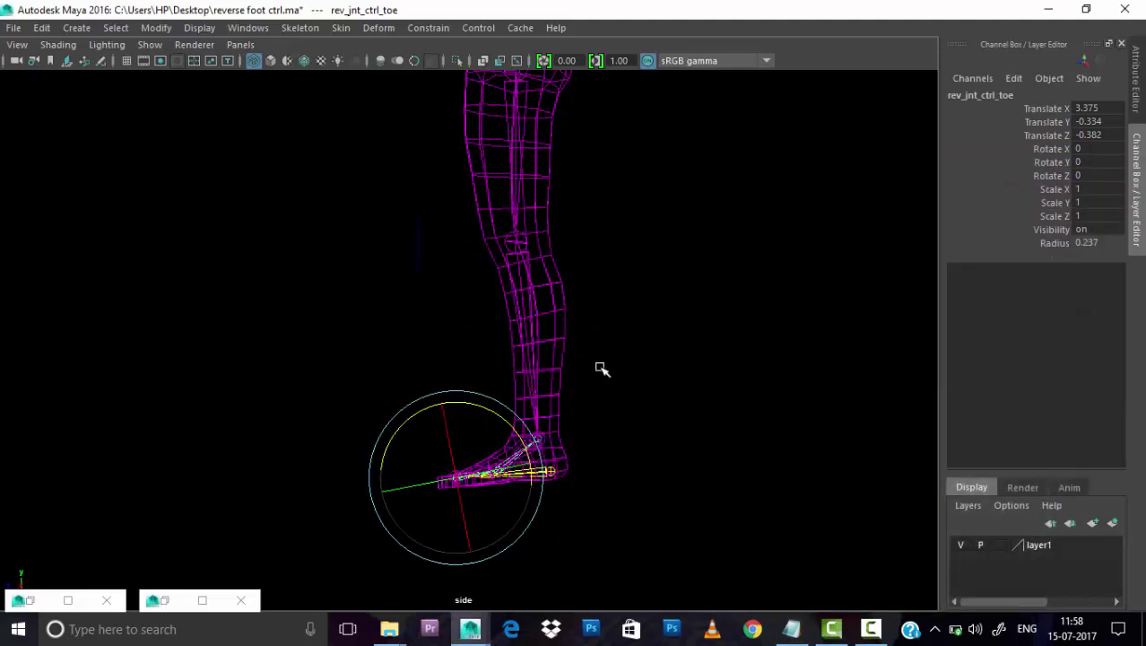
scroll(556, 332, "up", 2)
scroll(597, 286, "up", 5)
key("ctrl+z")
key("ctrl+z")
key("ctrl+z")
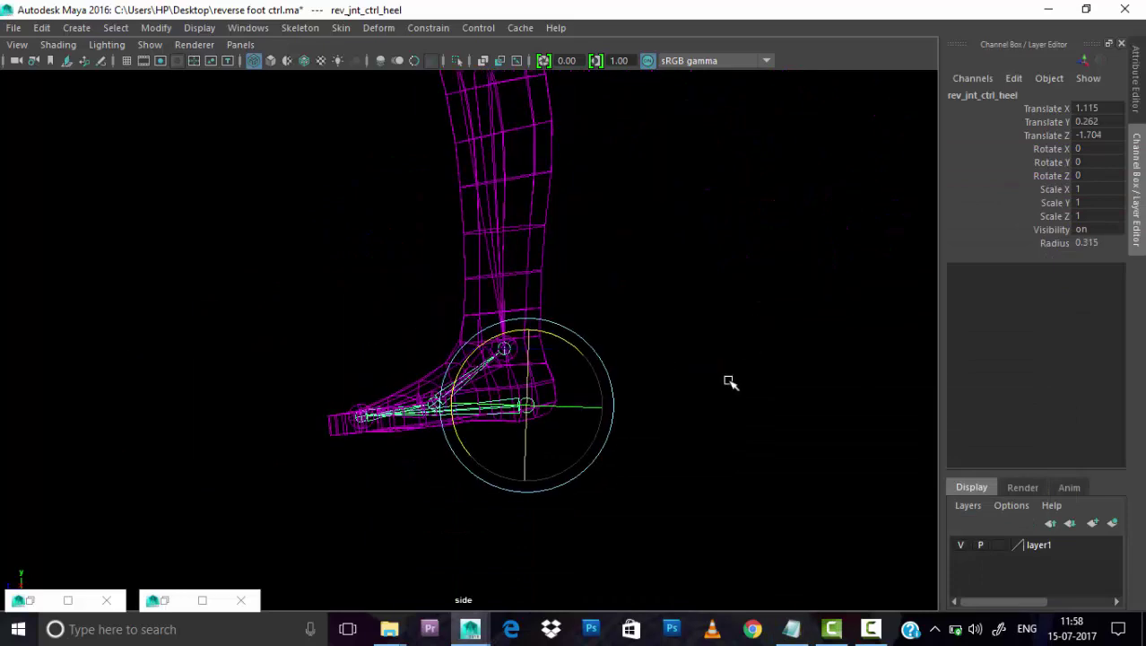
key("ctrl+z")
key("ctrl+z")
key("ctrl+z")
key("ctrl+z")
key("ctrl+z")
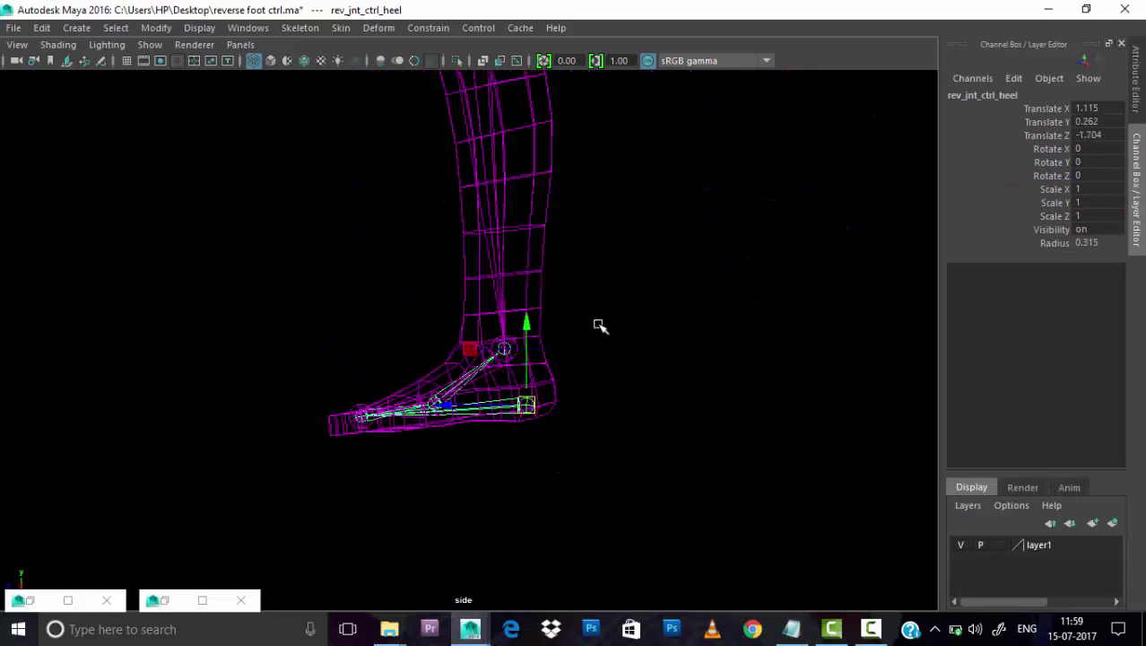
key("ctrl+z")
key("e")
key("ctrl+z")
key("ctrl+z")
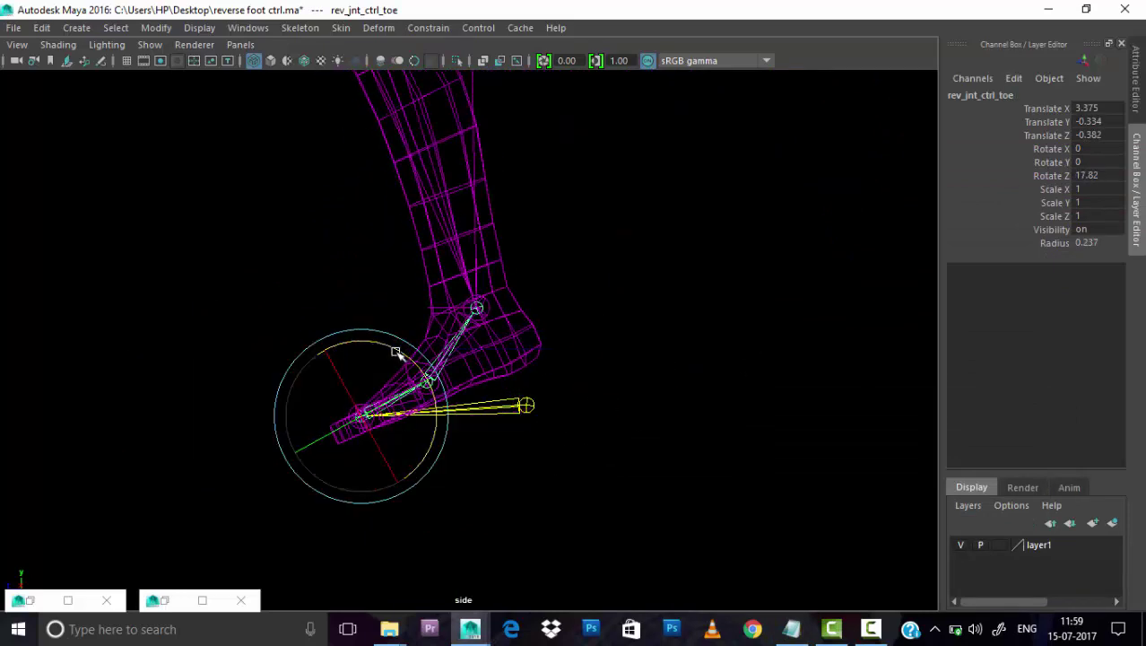
key("ctrl+z")
key("ctrl+z")
key("ctrl+z")
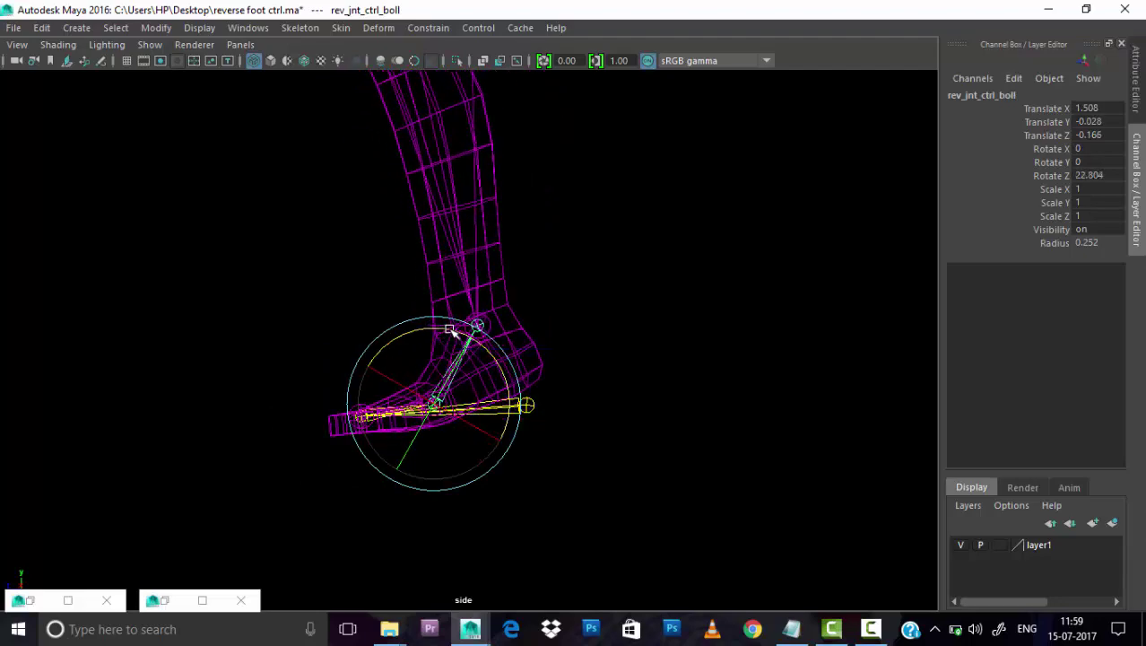
key("ctrl+z")
right_click_drag(628, 386, 721, 382, "alt")
key("ctrl+z")
key("ctrl+z")
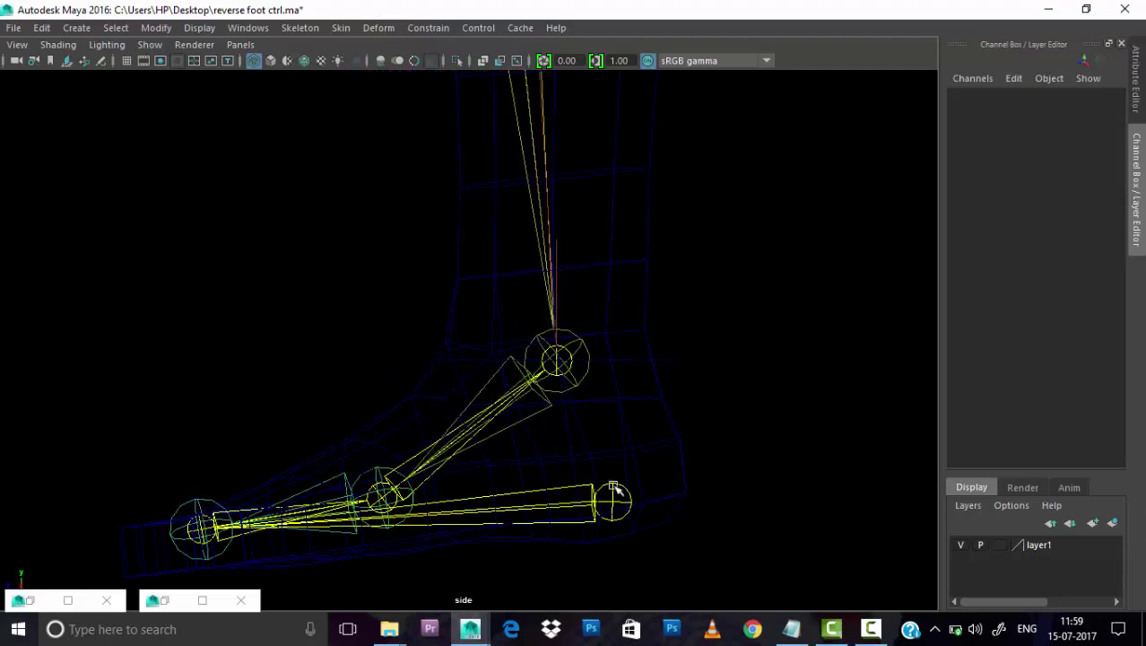
key("space")
key("space")
key("5")
mouse_move(632, 301)
left_mouse_down("alt")
mouse_move(634, 361)
mouse_move(685, 432)
mouse_move(644, 310)
left_mouse_up("alt")
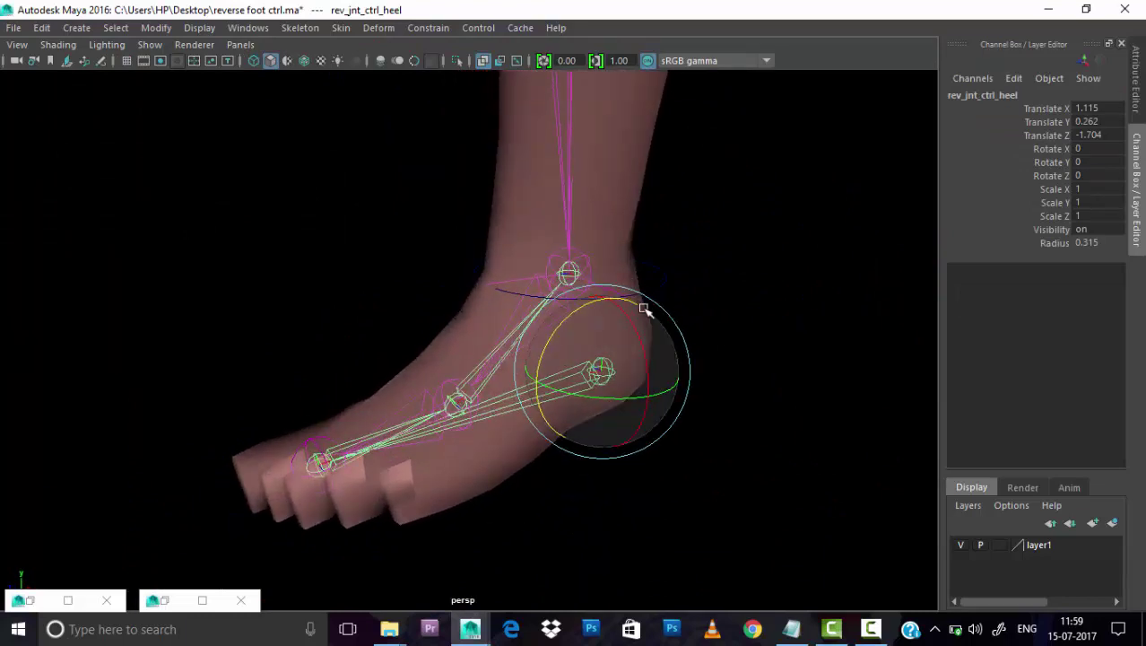
key("q")
mouse_move(685, 385)
left_mouse_down("alt")
mouse_move(471, 317)
mouse_move(649, 322)
mouse_move(537, 366)
mouse_move(556, 365)
mouse_move(479, 377)
left_mouse_up("alt")
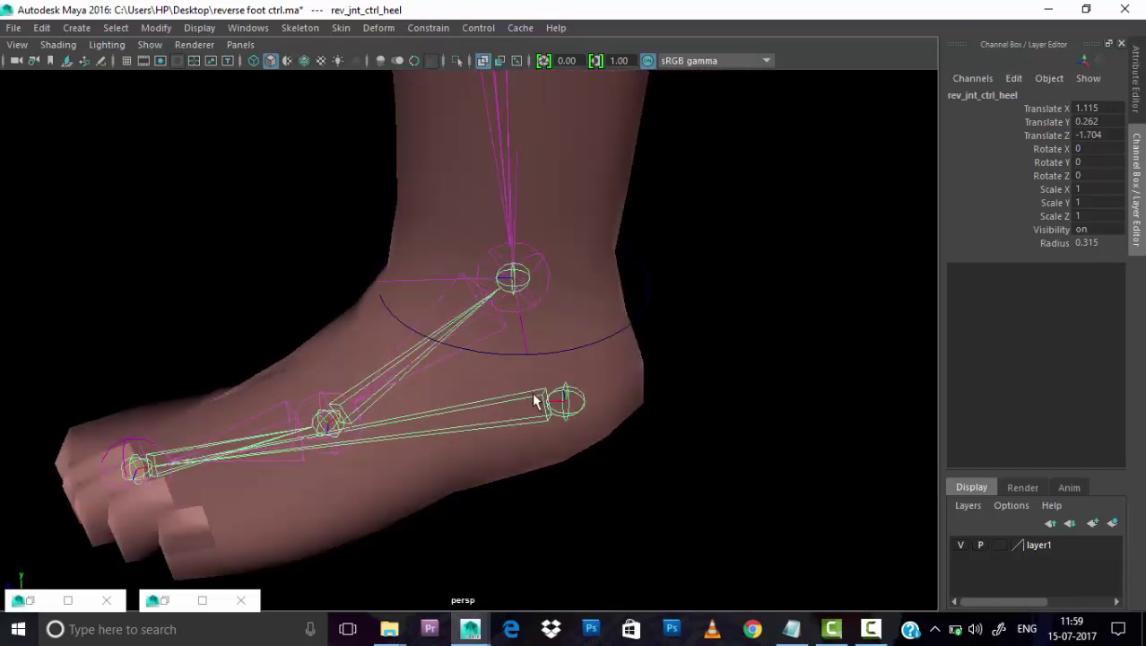
mouse_move(545, 404)
left_mouse_down("alt")
mouse_move(708, 403)
mouse_move(572, 349)
left_mouse_up("alt")
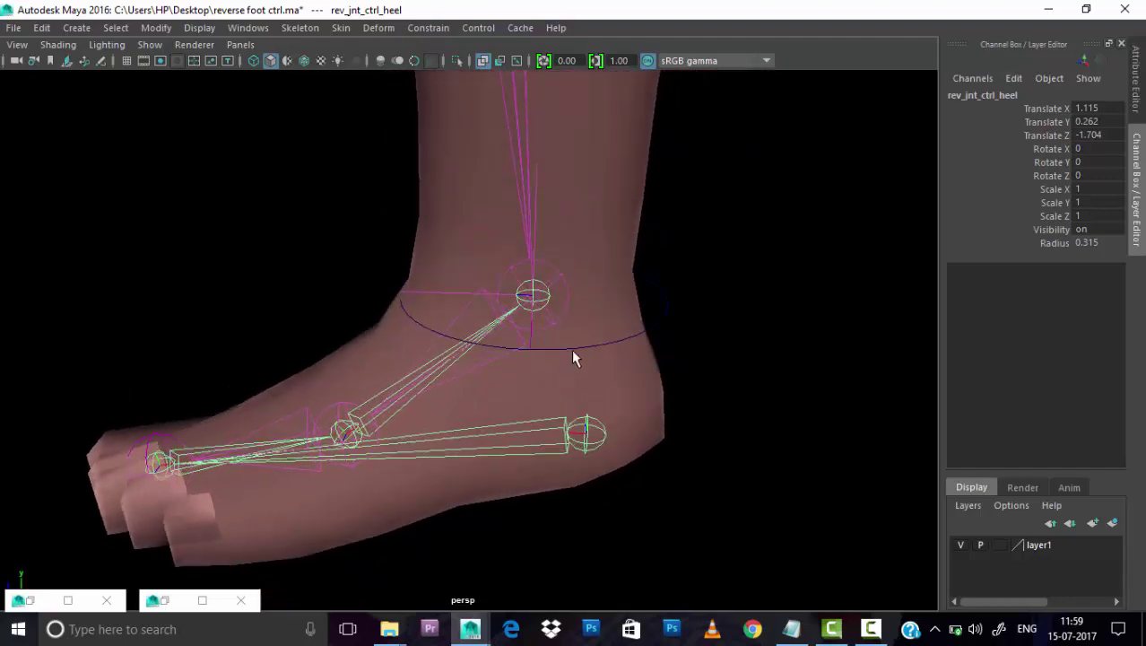
middle_click_drag(571, 349, 712, 380, "alt")
mouse_move(713, 379)
left_mouse_down("alt")
mouse_move(556, 397)
mouse_move(613, 397)
mouse_move(568, 376)
mouse_move(582, 422)
mouse_move(450, 378)
mouse_move(536, 410)
left_mouse_up("alt")
key("e")
left_click_drag(561, 333, 558, 359)
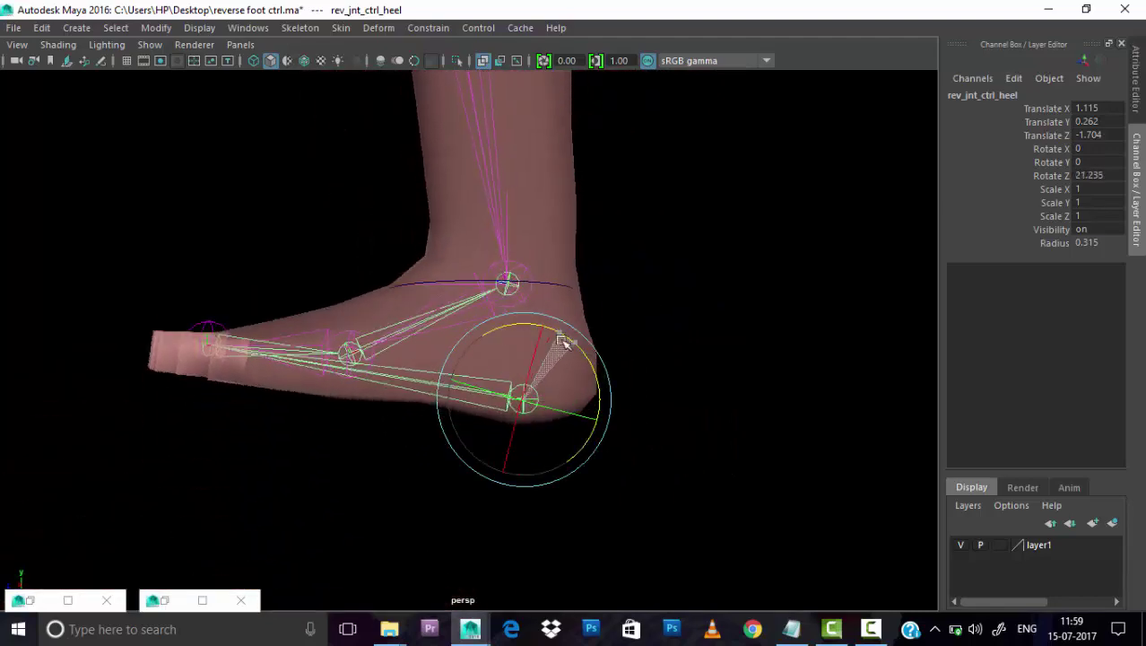
key("ctrl+z")
Test-rotate the ankle circle nurbsCircle1, undo it, and check the heel joint rev_jnt_ctrl_heel.
left_click(671, 325)
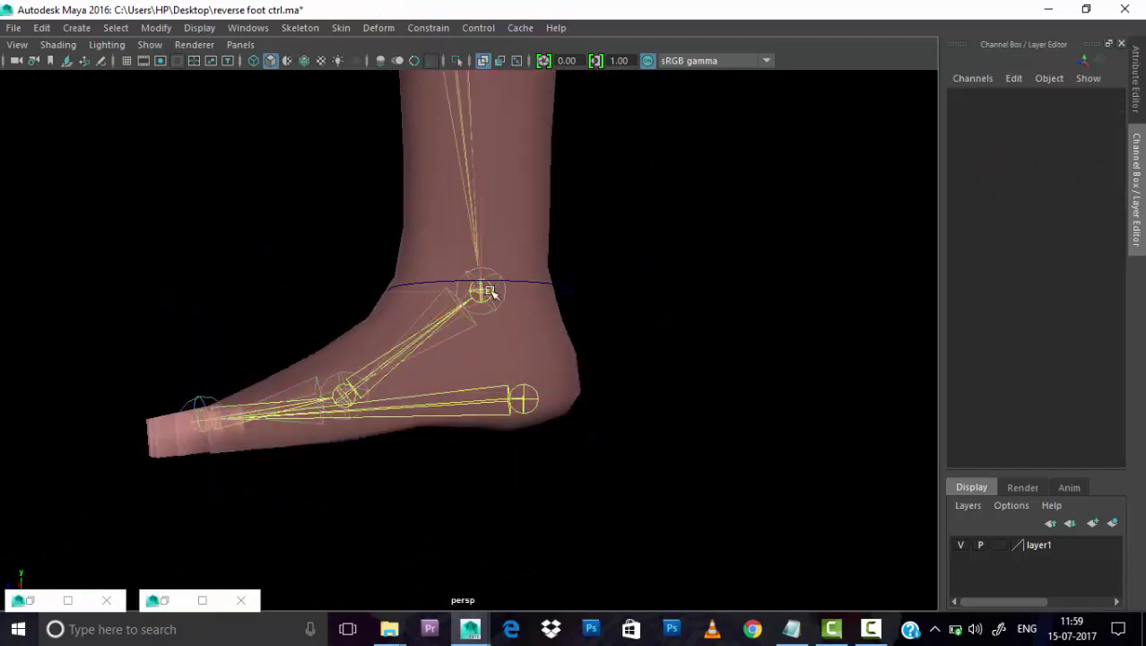
left_click(547, 285)
left_click_drag(546, 289, 538, 237)
key("ctrl+z")
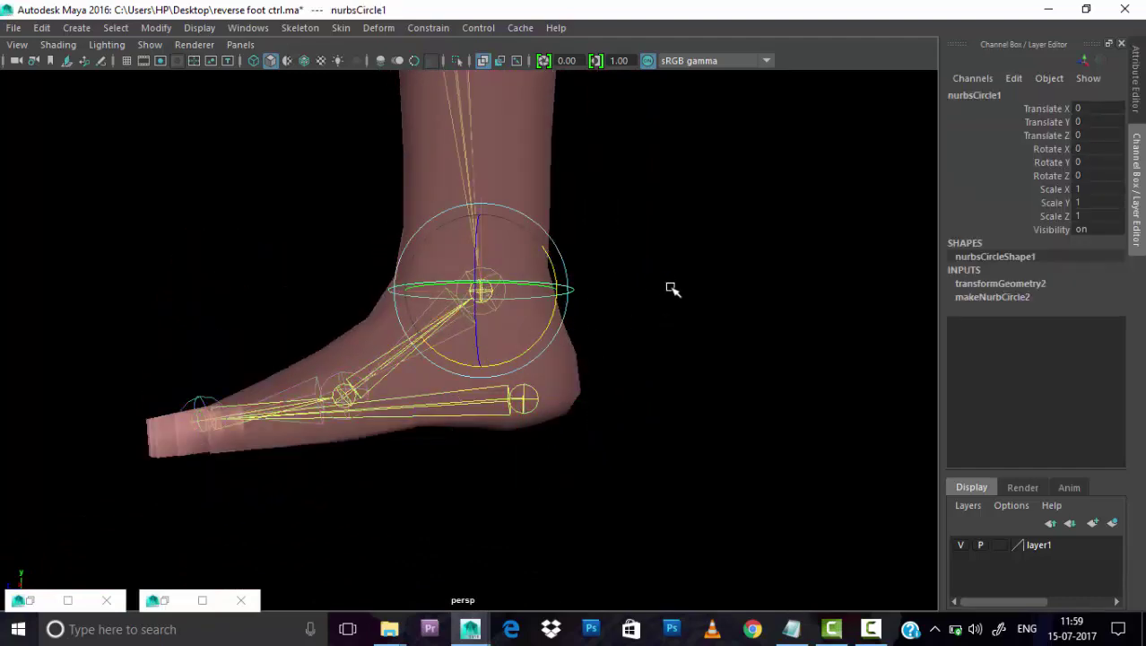
left_click(670, 289)
left_click(557, 285)
left_click(562, 350)
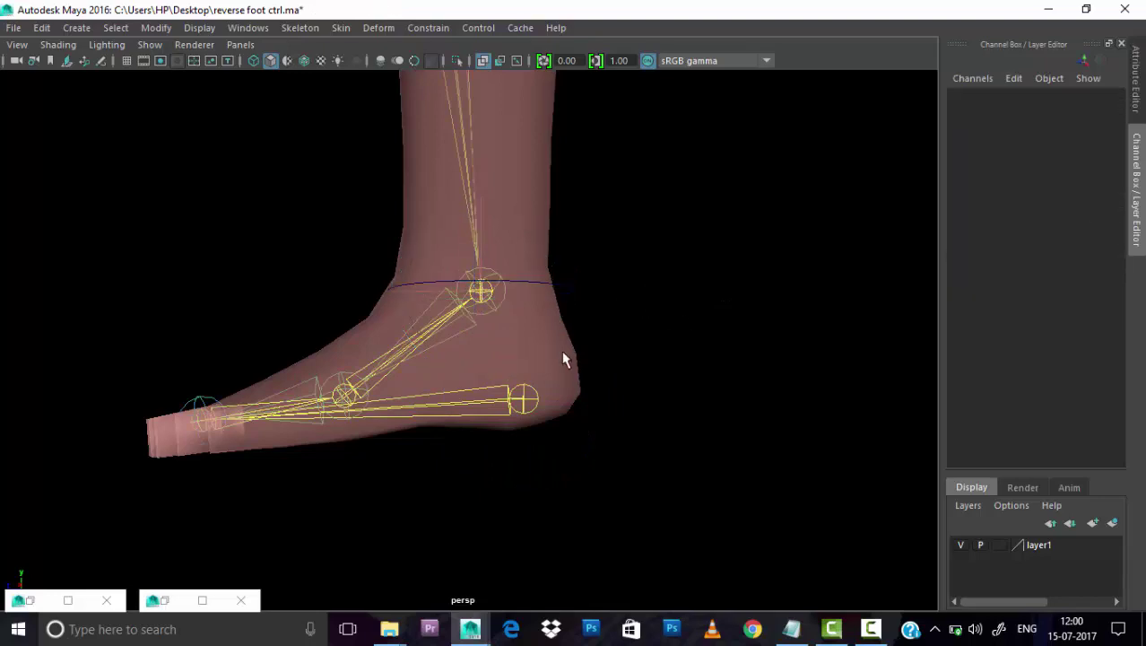
scroll(538, 305, "up", 3)
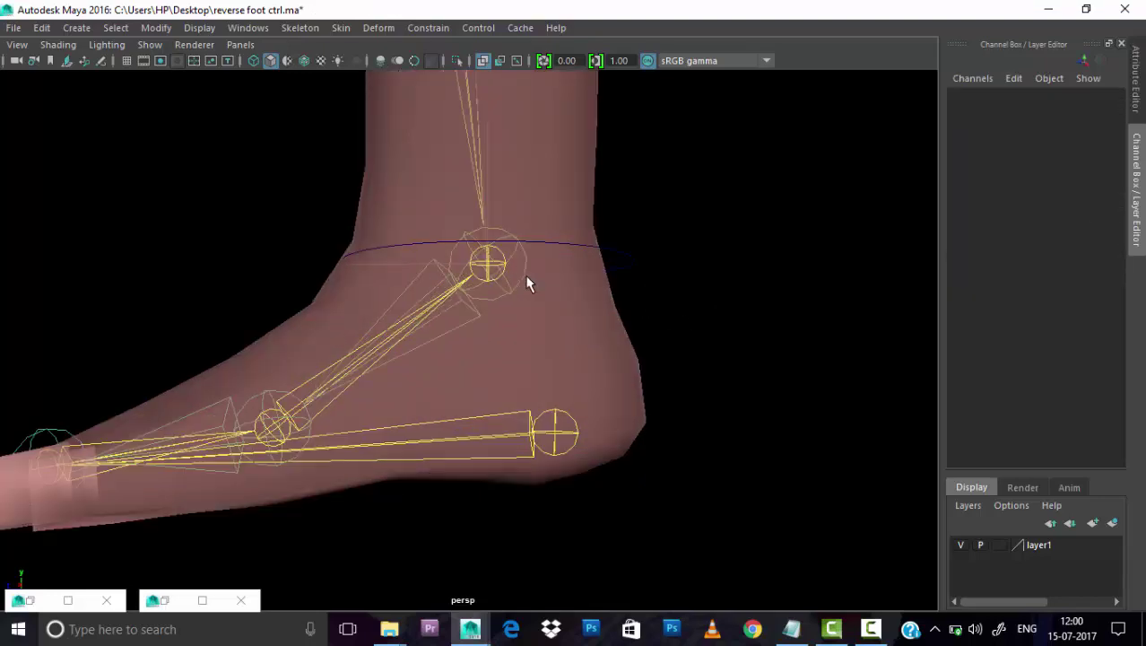
left_click(554, 439)
scroll(736, 350, "down", 2)
left_click(681, 246)
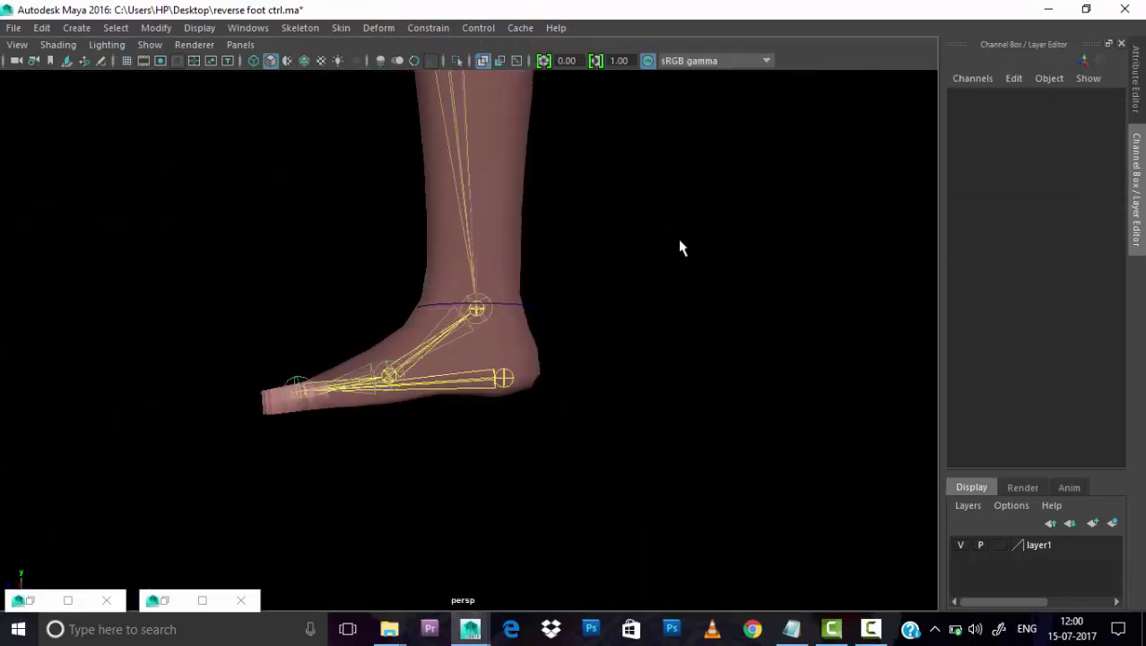
left_click_drag(680, 246, 693, 327, "alt")
Duplicate nurbsCircle1, lower the copy below the foot, stretch it lengthwise and centre it.
left_click(518, 327)
key("ctrl+d")
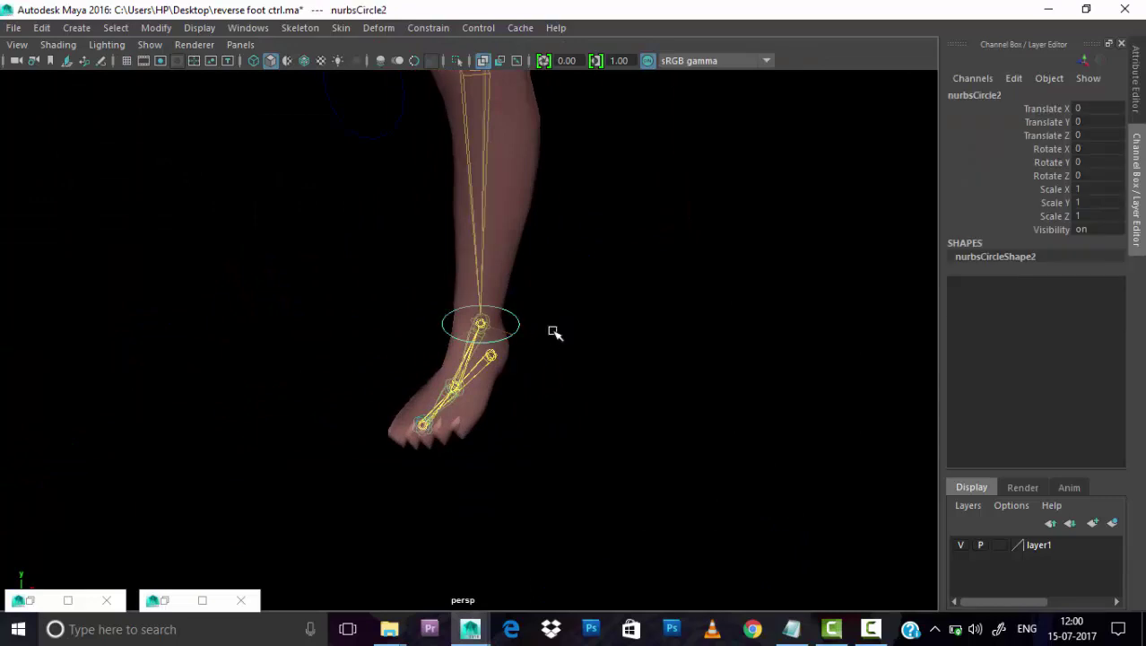
key("w")
left_click_drag(483, 252, 482, 328)
mouse_move(616, 332)
left_mouse_down("alt")
mouse_move(510, 341)
mouse_move(580, 441)
left_mouse_up("alt")
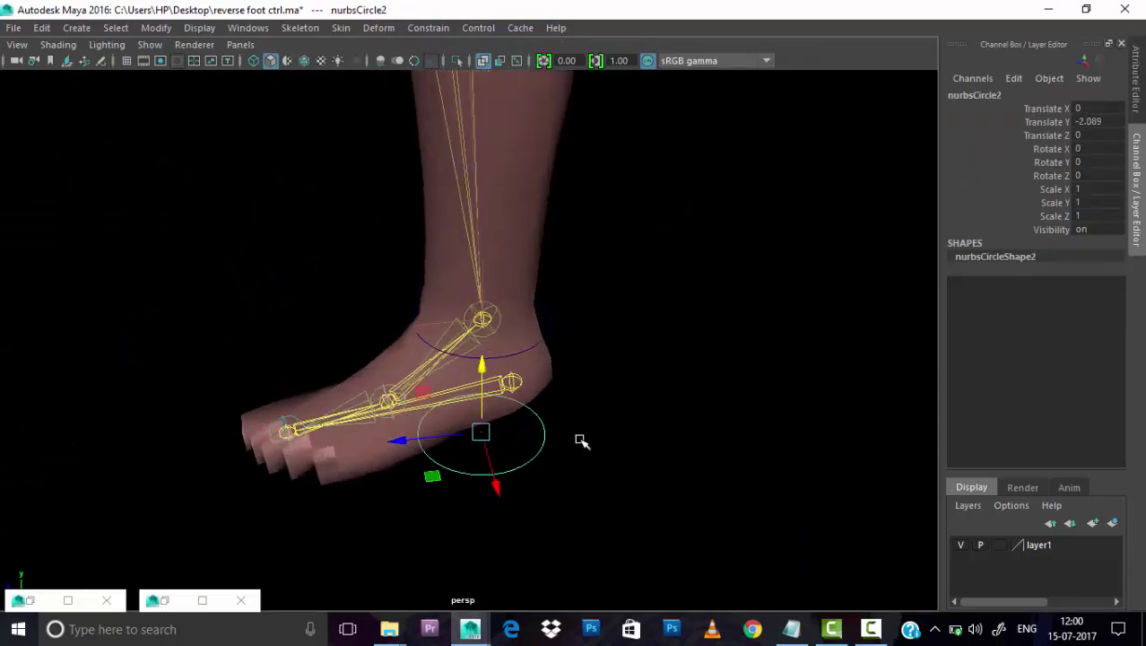
key("r")
mouse_move(395, 440)
left_mouse_down()
mouse_move(395, 480)
mouse_move(359, 440)
left_mouse_up()
key("w")
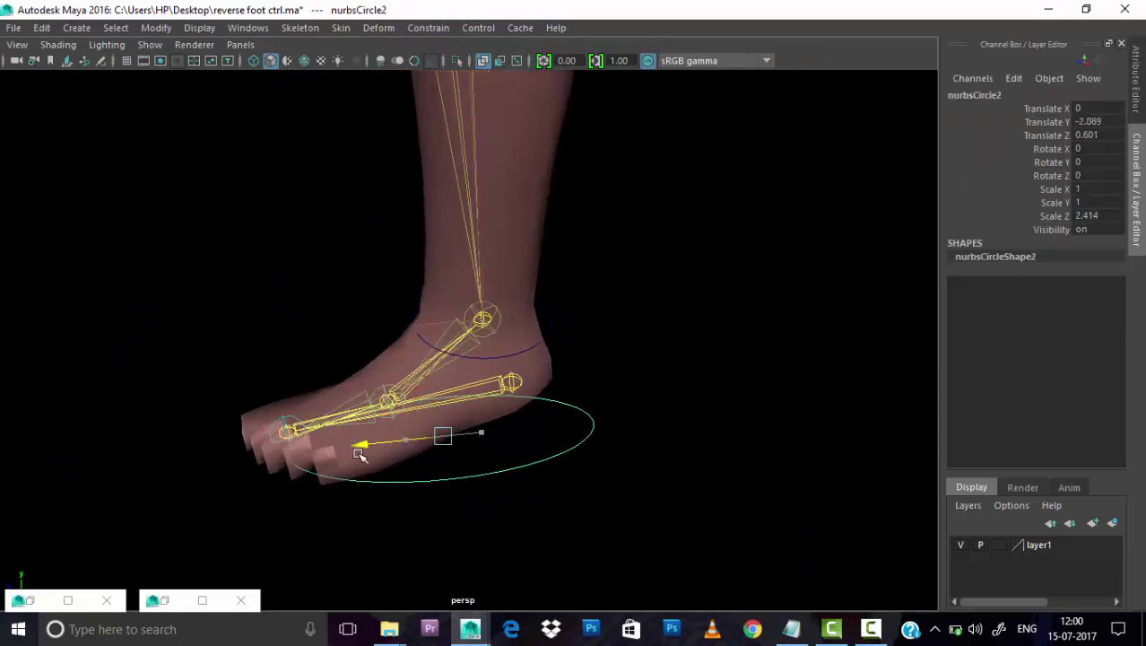
key("space")
key("space")
mouse_move(583, 299)
left_mouse_down("alt")
mouse_move(519, 333)
mouse_move(558, 353)
left_mouse_up("alt")
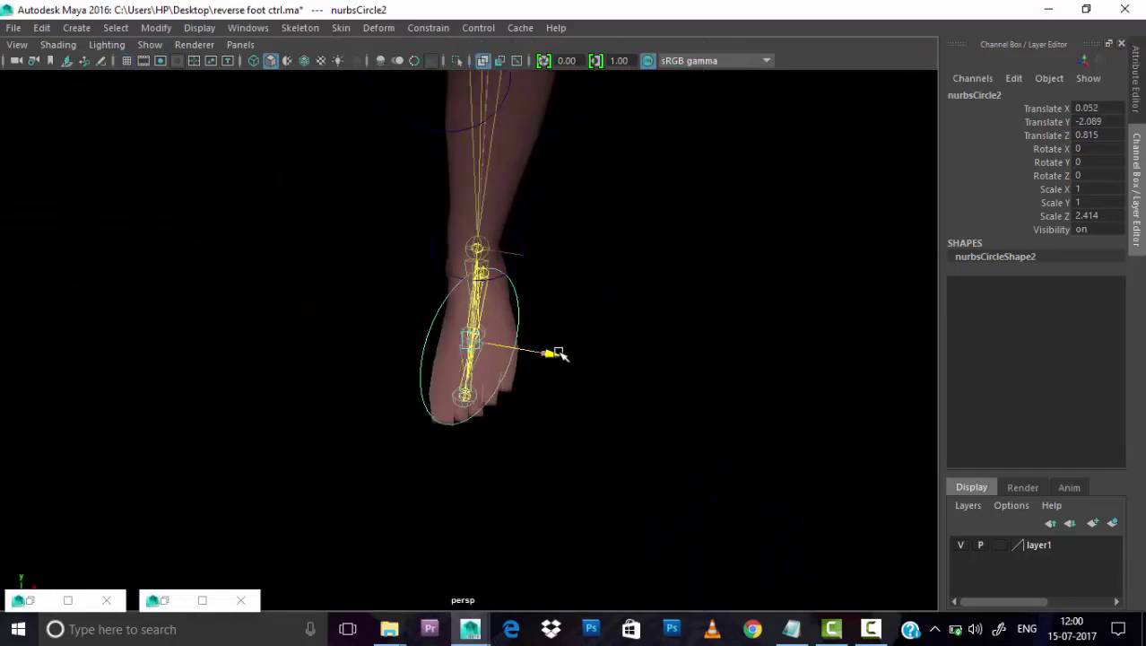
left_click(634, 332)
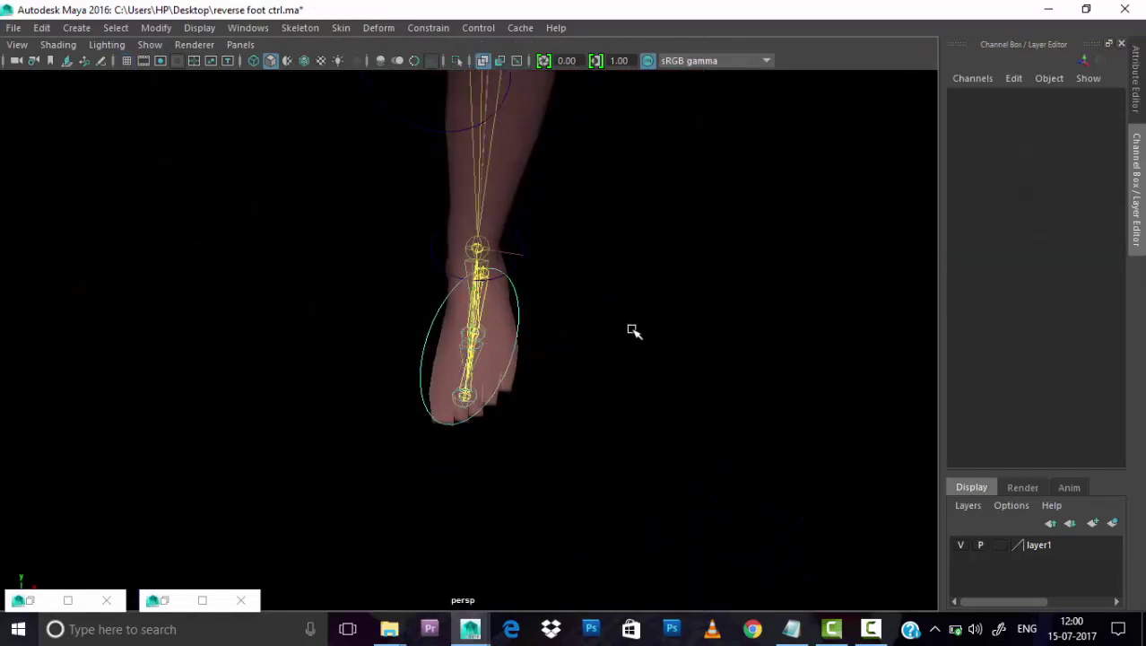
Enter control-point editing on nurbsCircle2 and select a group of its CVs.
mouse_move(632, 328)
left_mouse_down("alt")
mouse_move(512, 307)
mouse_move(575, 389)
left_mouse_up("alt")
left_click_drag(514, 370, 389, 320, "alt")
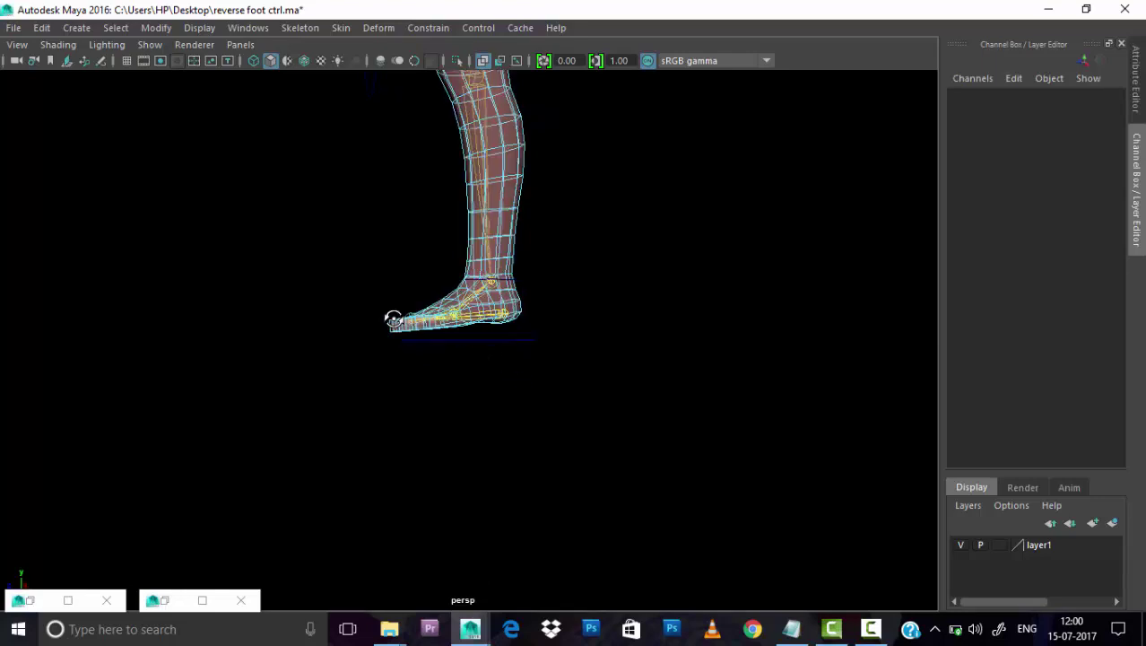
right_click_drag(389, 320, 669, 399, "alt")
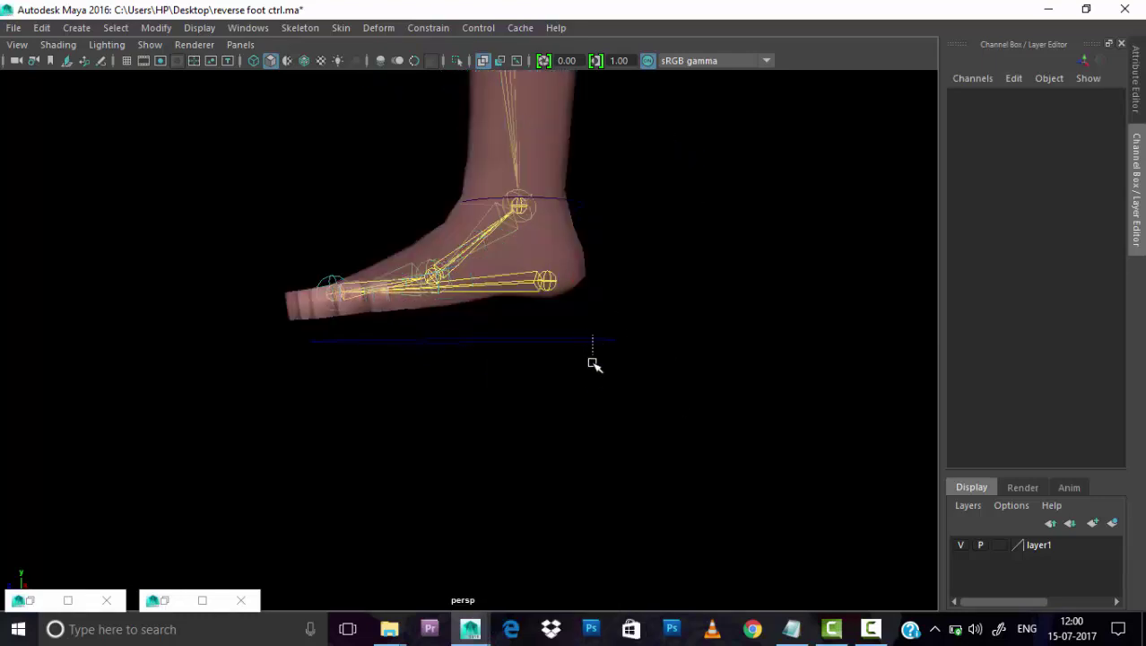
left_click_drag(593, 364, 593, 337)
left_click(594, 337)
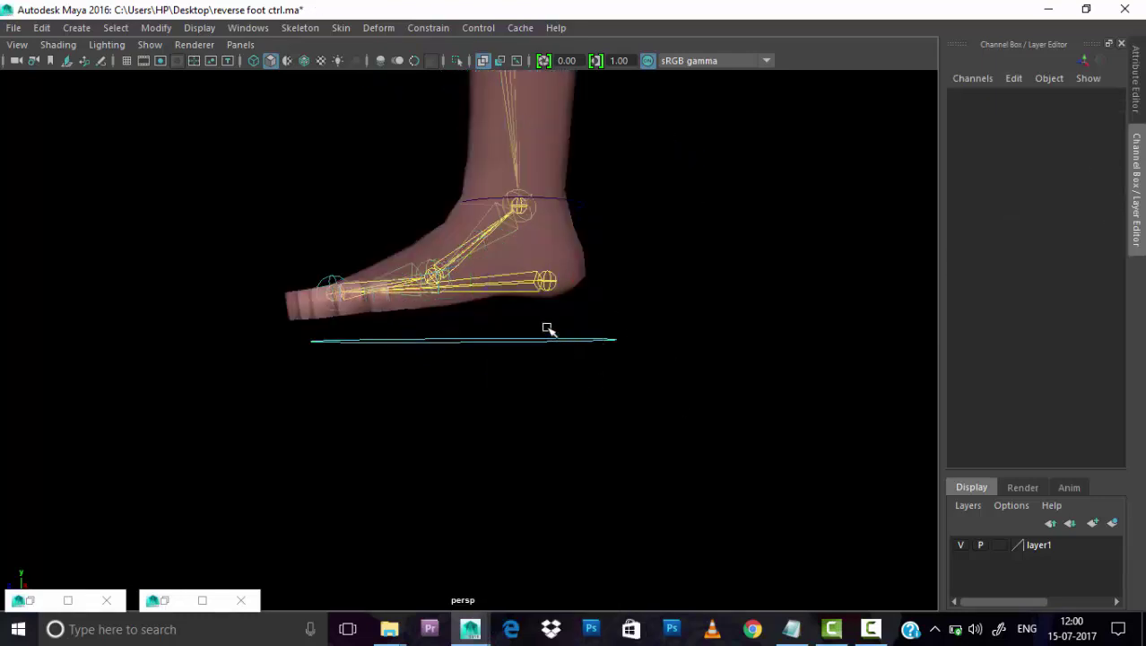
right_click_drag(476, 336, 395, 236)
left_click_drag(269, 409, 628, 333)
mouse_move(462, 359)
left_mouse_down("alt")
mouse_move(384, 423)
mouse_move(435, 440)
mouse_move(346, 371)
mouse_move(413, 387)
left_mouse_up("alt")
mouse_move(413, 388)
left_mouse_down("alt")
mouse_move(435, 417)
mouse_move(499, 441)
mouse_move(563, 381)
mouse_move(486, 360)
mouse_move(448, 325)
mouse_move(415, 399)
mouse_move(427, 398)
left_mouse_up("alt")
Move individual nurbsCircle2 control points to shape the circle into a foot outline.
key("space")
key("space")
key("f")
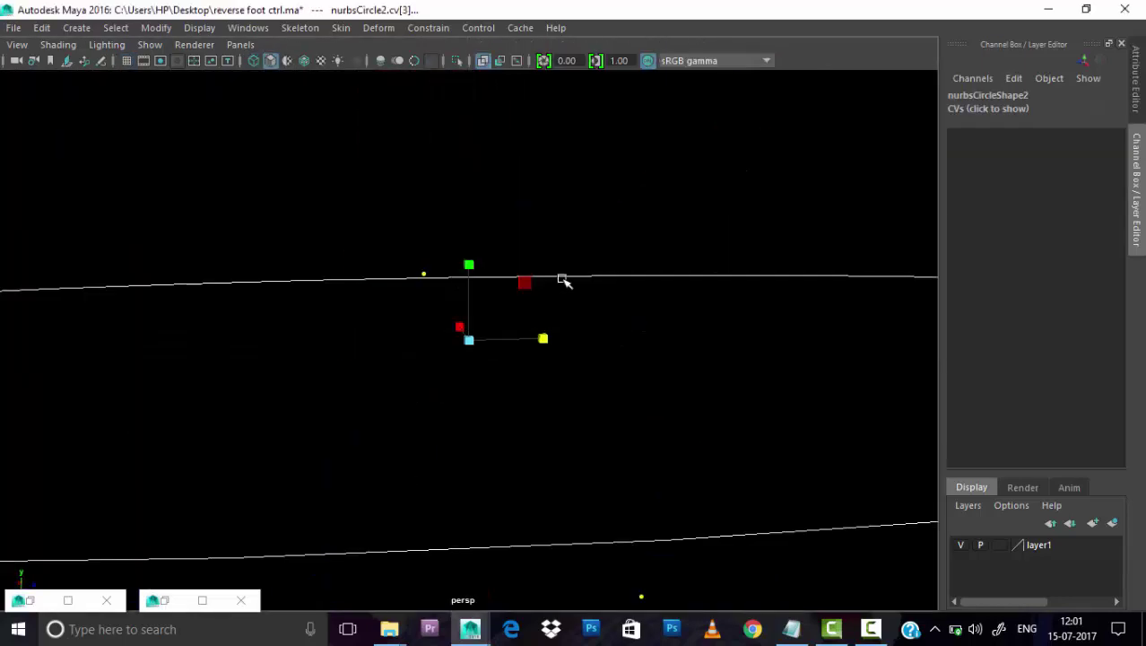
right_click_drag(563, 279, 485, 361, "alt")
mouse_move(485, 361)
left_mouse_down("alt")
mouse_move(398, 338)
mouse_move(415, 401)
left_mouse_up("alt")
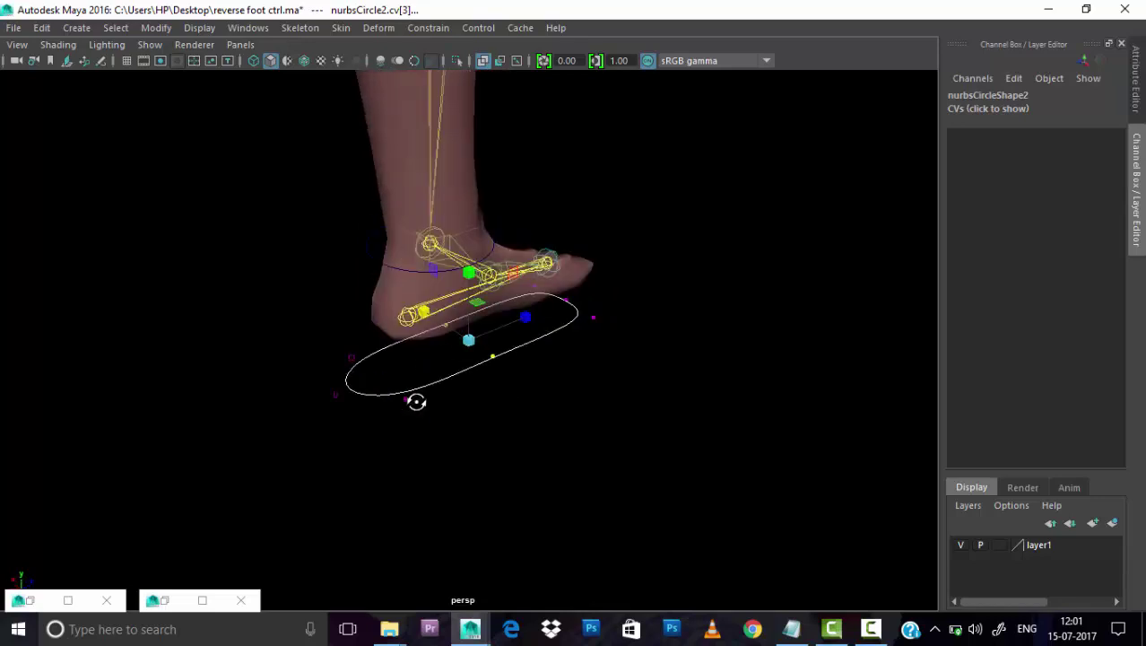
mouse_move(289, 335)
left_mouse_down()
mouse_move(384, 429)
mouse_move(409, 435)
mouse_move(329, 354)
mouse_move(385, 411)
left_mouse_up()
mouse_move(315, 402)
left_mouse_down("alt")
mouse_move(341, 391)
mouse_move(425, 405)
left_mouse_up("alt")
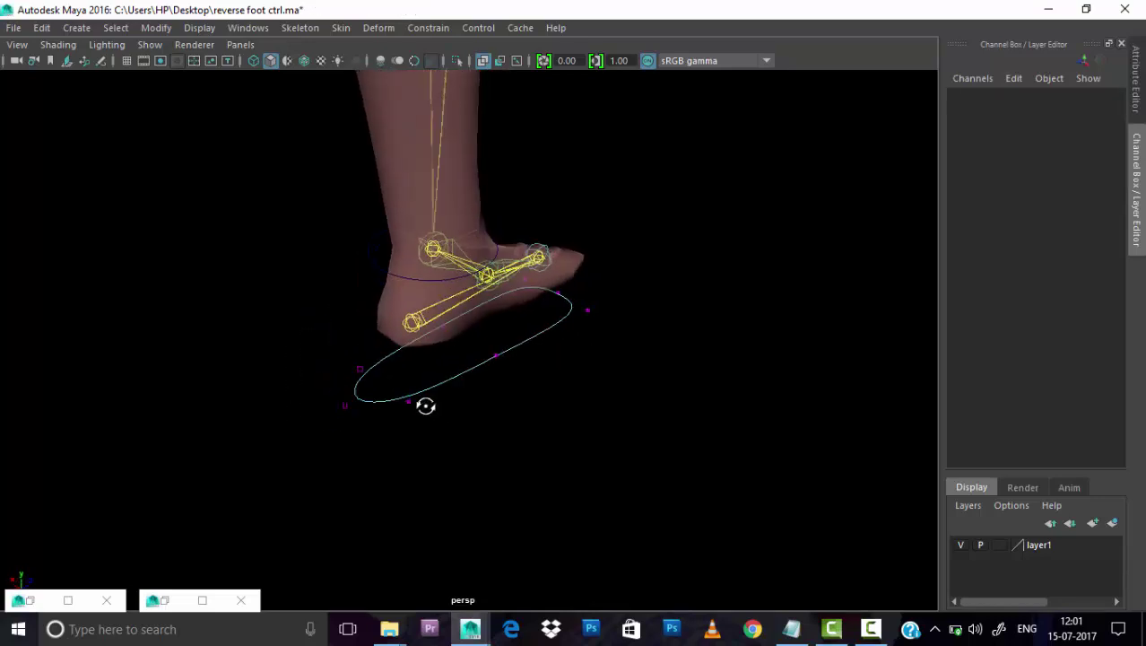
mouse_move(321, 363)
left_mouse_down()
mouse_move(383, 401)
mouse_move(430, 316)
mouse_move(685, 364)
mouse_move(538, 341)
mouse_move(466, 269)
mouse_move(440, 358)
mouse_move(459, 398)
mouse_move(542, 395)
mouse_move(408, 462)
mouse_move(300, 444)
mouse_move(356, 418)
mouse_move(351, 371)
mouse_move(417, 396)
mouse_move(359, 370)
mouse_move(448, 420)
mouse_move(457, 457)
mouse_move(451, 389)
left_mouse_up()
Enlarge the foot outline to scale 1.224, 1.224, 2.954 and raise it to sole level.
key("F8")
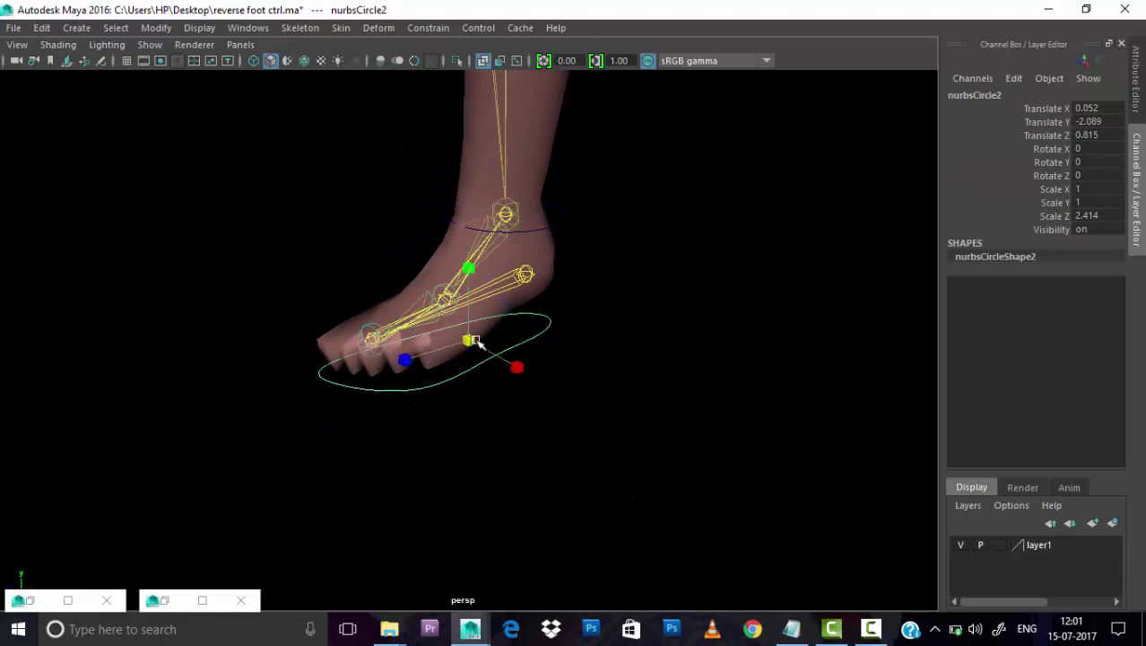
mouse_move(475, 341)
left_mouse_down()
mouse_move(512, 333)
mouse_move(663, 354)
mouse_move(429, 384)
mouse_move(273, 344)
mouse_move(473, 404)
mouse_move(408, 404)
mouse_move(495, 402)
mouse_move(513, 366)
left_mouse_up()
left_click(663, 353)
left_click(473, 405)
key("F8")
left_click(512, 366)
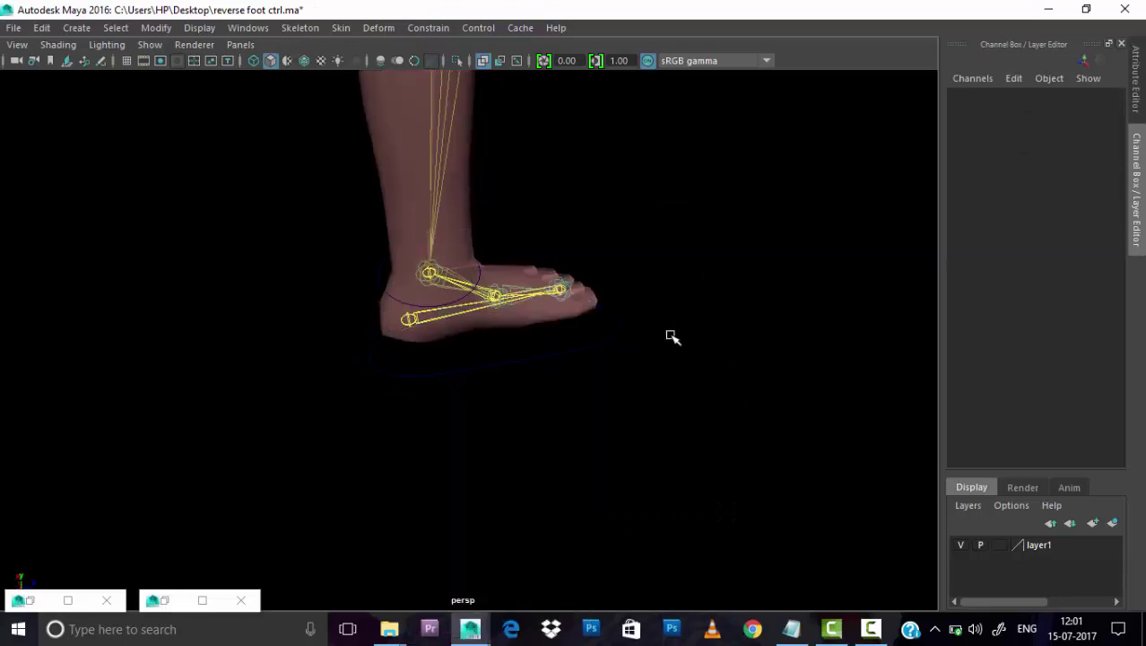
mouse_move(673, 337)
left_mouse_down()
mouse_move(610, 368)
mouse_move(709, 456)
mouse_move(694, 426)
mouse_move(616, 458)
left_mouse_up()
left_click_drag(543, 257, 544, 216)
Freeze nurbsCircle2's transformations so its scale reads 1, 1, 1.
key("space")
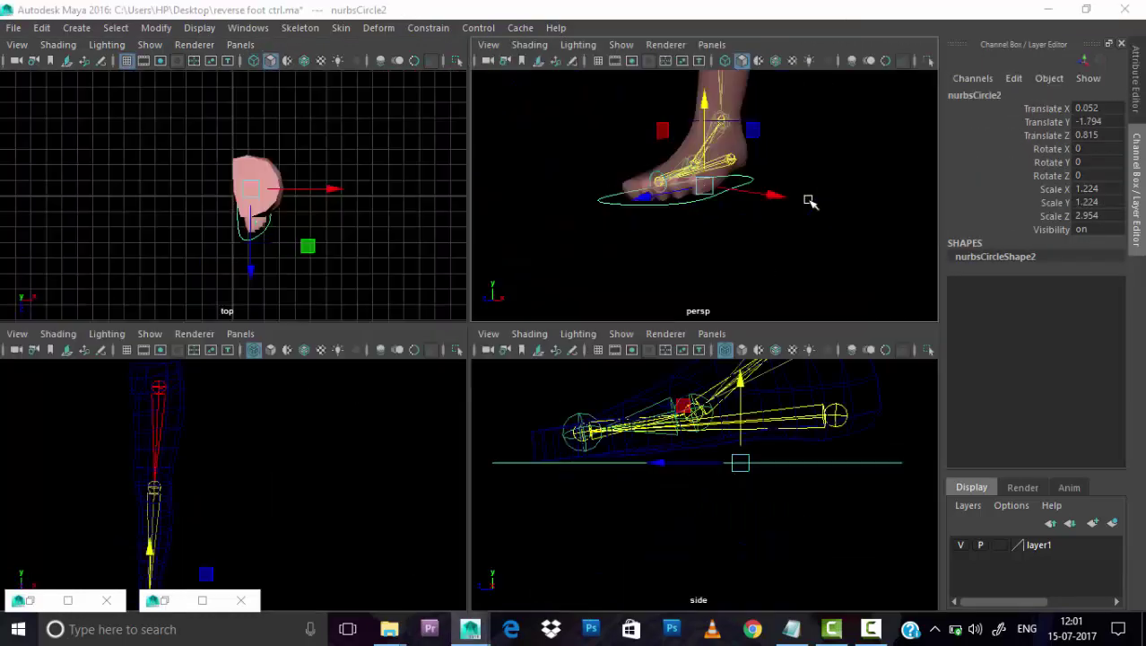
key("space")
left_click(156, 28)
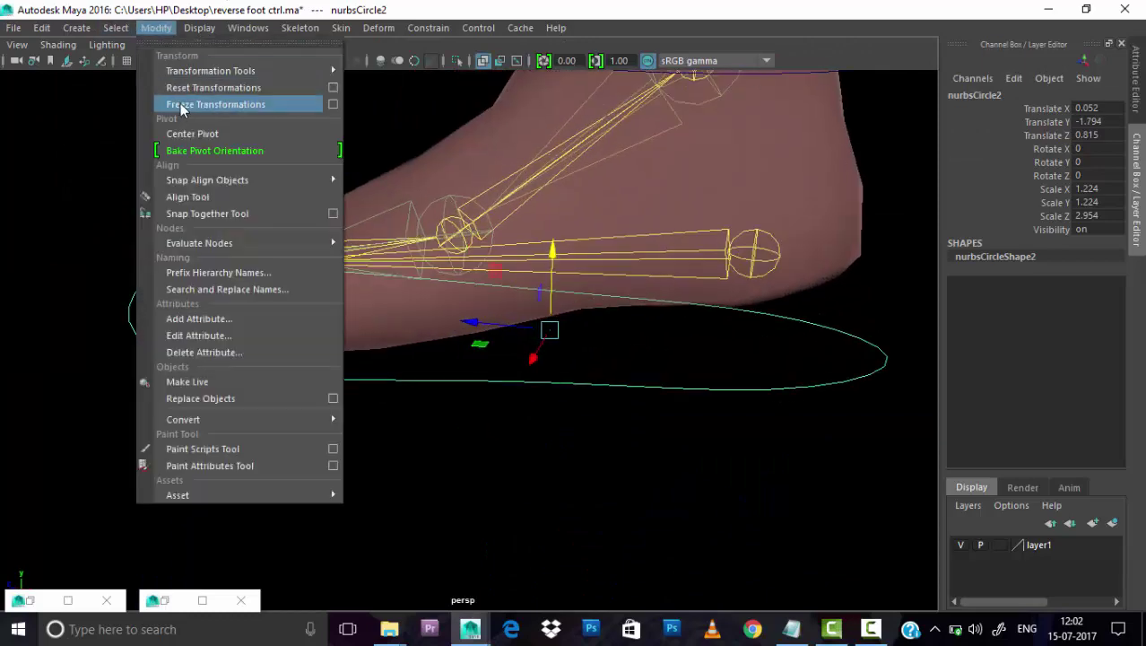
left_click(197, 105)
mouse_move(538, 449)
left_mouse_down("alt")
mouse_move(555, 472)
mouse_move(584, 472)
mouse_move(601, 320)
left_mouse_up("alt")
Rename the outline to foot_ctrl, then to master_foot_ctrl.
left_click(605, 300)
left_click(634, 386)
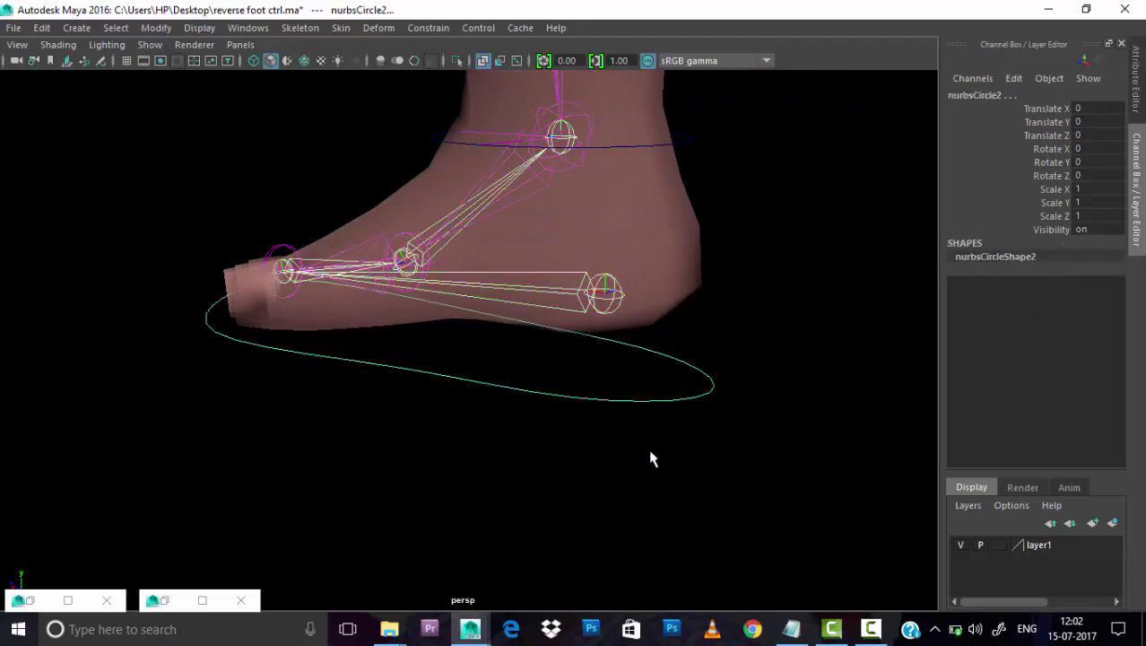
left_click_drag(645, 491, 551, 406, "alt")
mouse_move(649, 469)
left_mouse_down("alt")
mouse_move(358, 397)
mouse_move(586, 361)
left_mouse_up("alt")
left_click(586, 361)
left_click(588, 375)
double_click(986, 95)
type("foot ctrl")
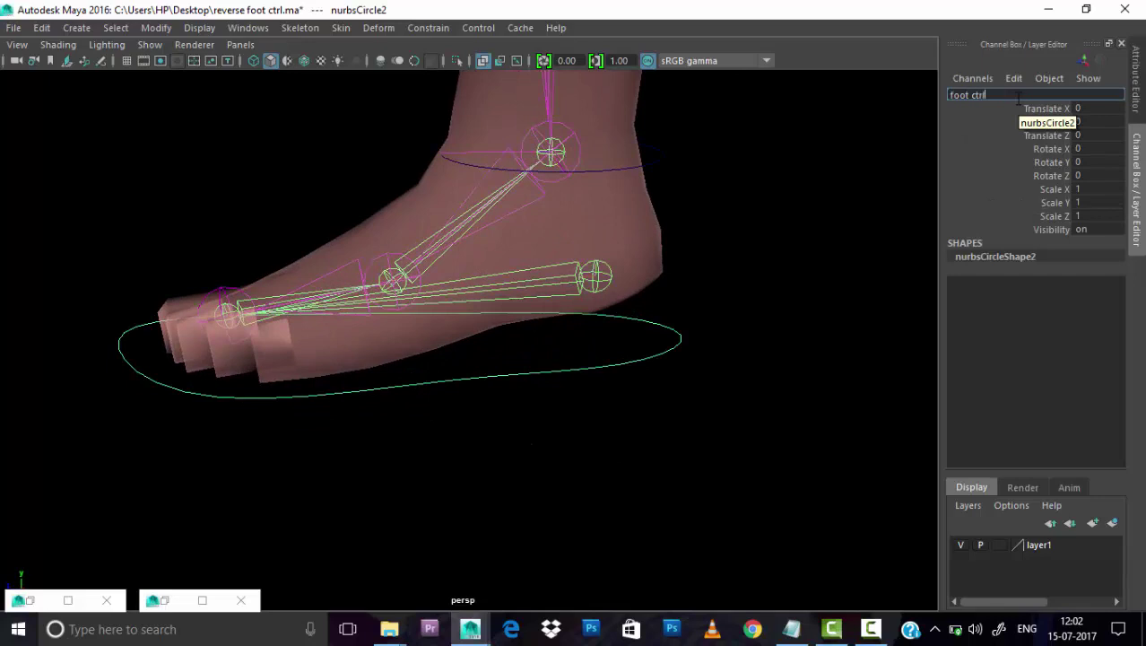
key("Return")
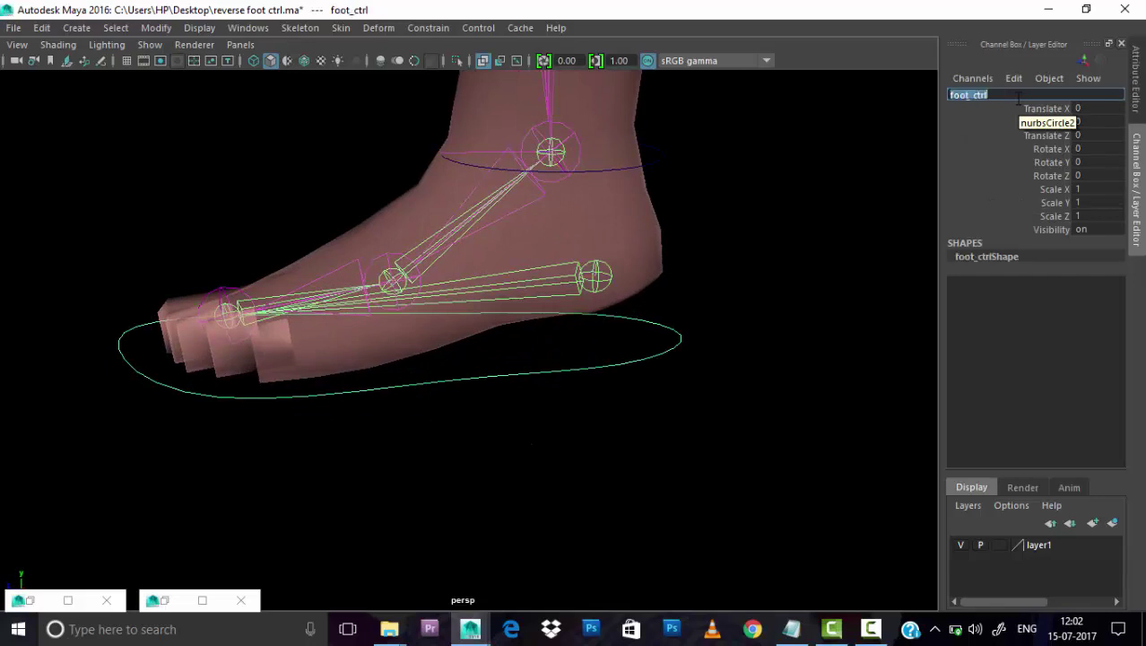
left_click(643, 359)
left_click(639, 341)
double_click(965, 96)
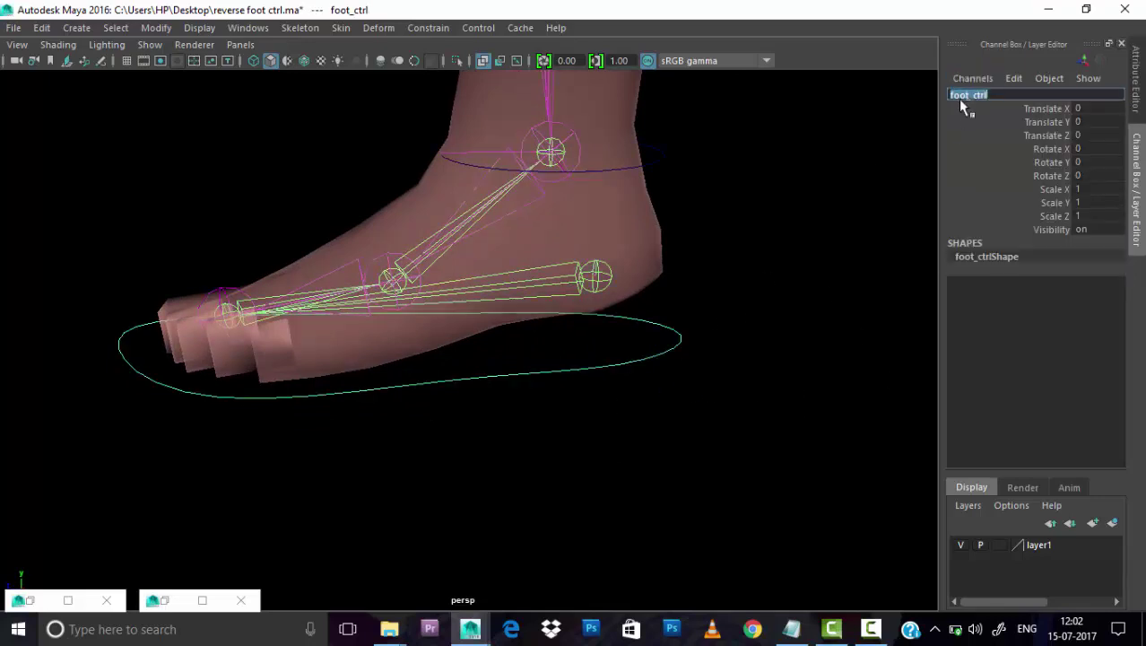
type("master")
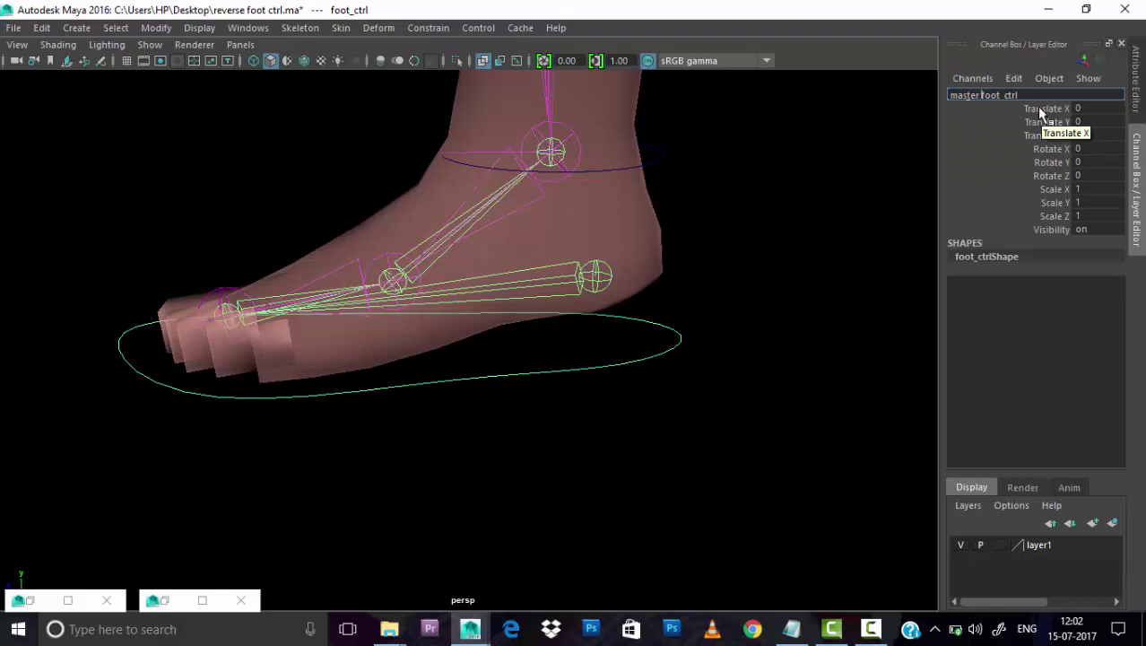
key("Return")
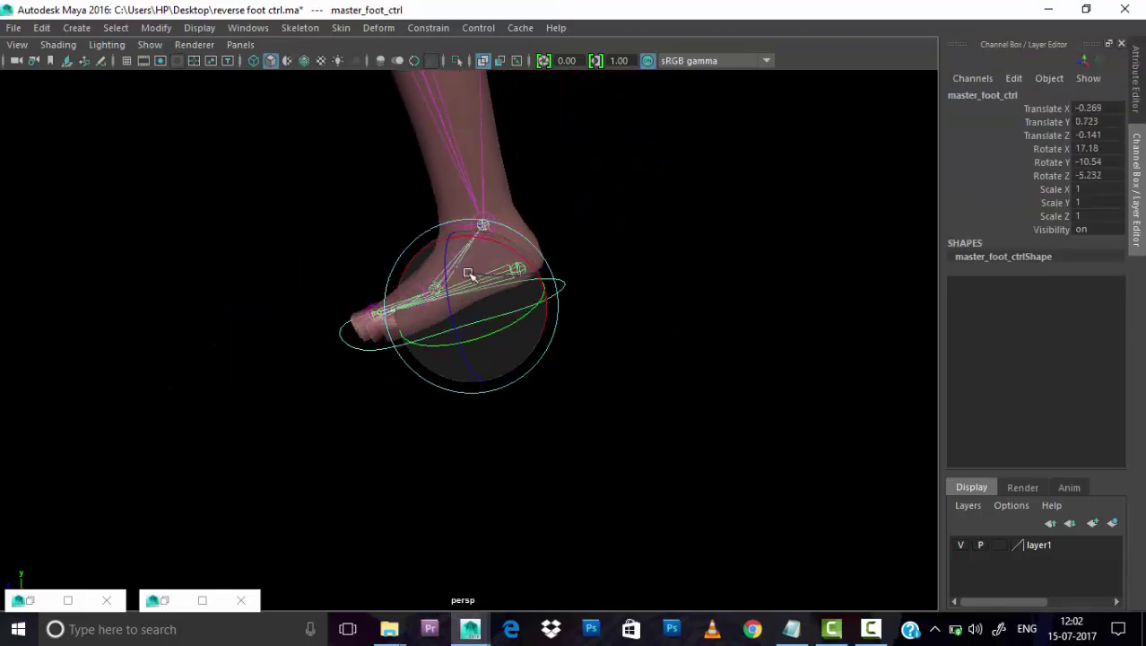
Undo the foot control's test rotation and reorient the view around the foot rig.
key("ctrl+z")
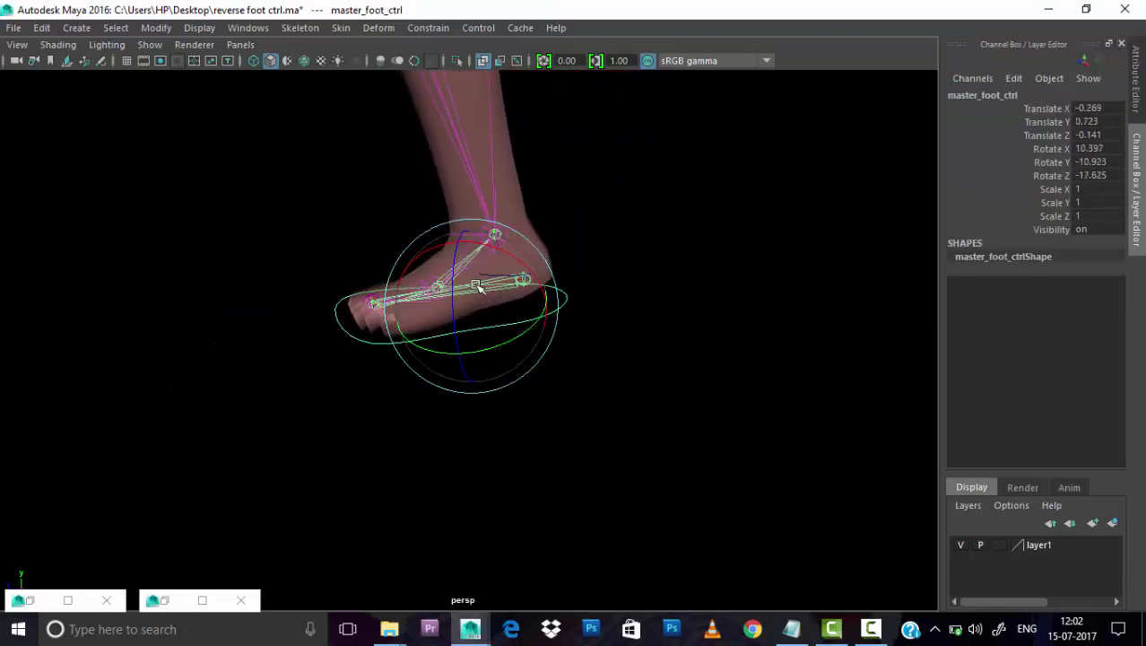
left_click(661, 361)
left_click_drag(660, 361, 439, 352, "alt")
scroll(601, 367, "up", 3)
mouse_move(601, 368)
left_mouse_down("alt")
mouse_move(640, 366)
mouse_move(540, 369)
mouse_move(584, 356)
left_mouse_up("alt")
left_click(652, 347)
mouse_move(652, 347)
left_mouse_down("alt")
mouse_move(567, 358)
mouse_move(558, 370)
mouse_move(599, 375)
mouse_move(606, 336)
mouse_move(608, 362)
left_mouse_up("alt")
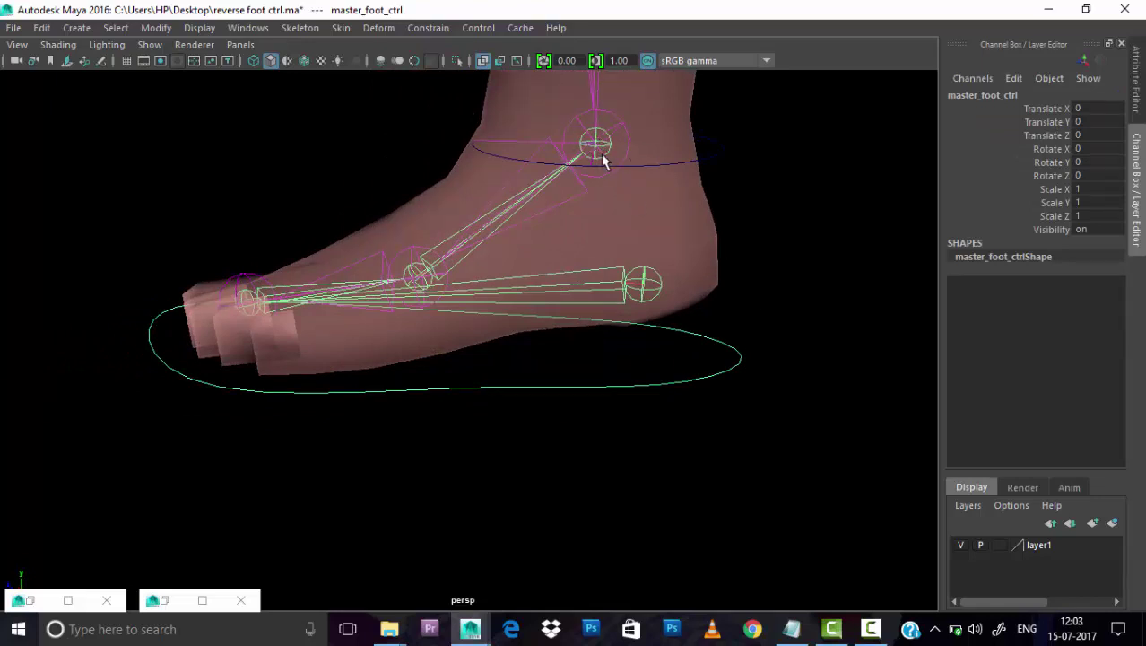
Snap master_foot_ctrl's pivot onto the ankle joint and bring the Notepad notes forward.
left_click(739, 407)
left_click_drag(696, 366, 709, 404)
key("w")
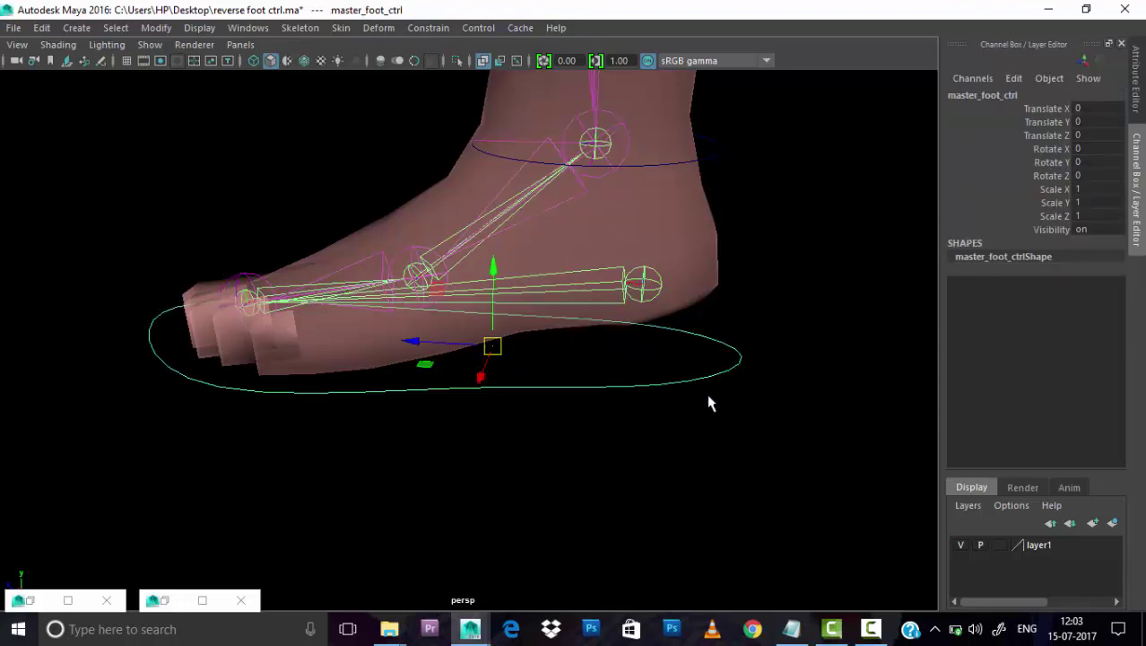
key("d")
middle_click(595, 143)
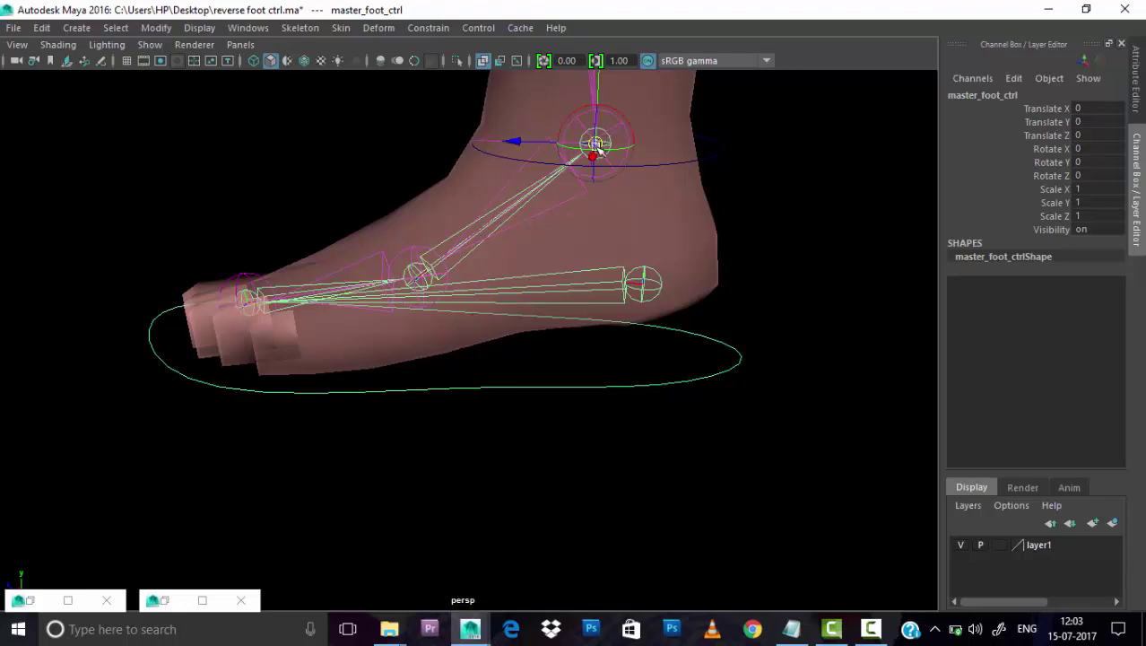
left_click(794, 621)
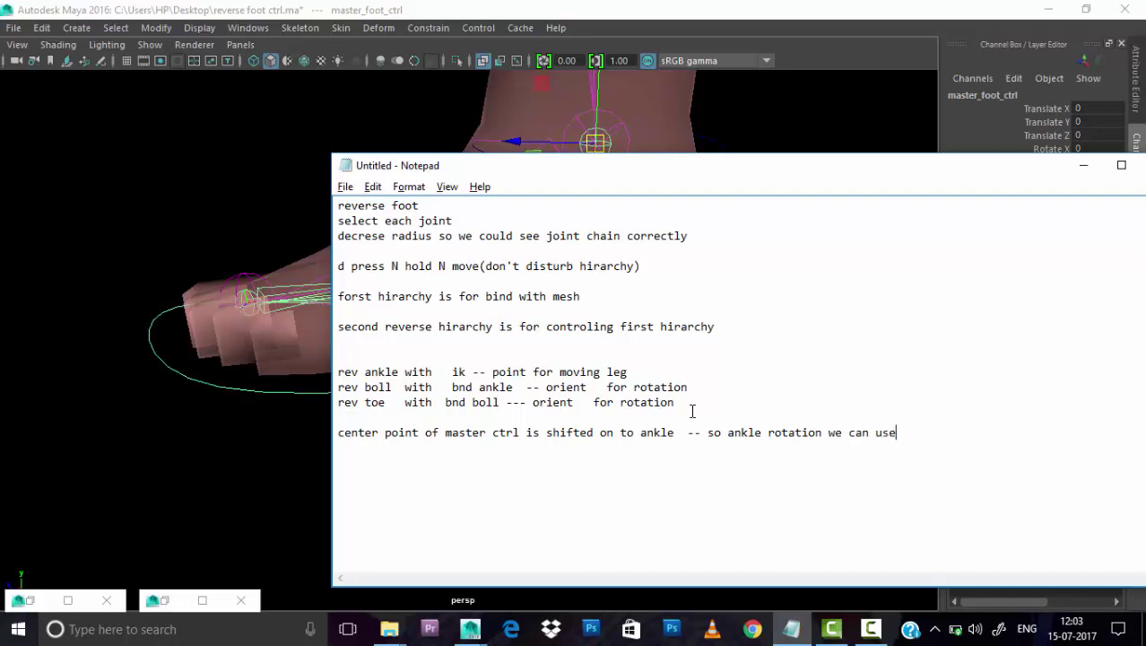
Minimize Notepad and return to the Maya foot rig.
left_click(1084, 165)
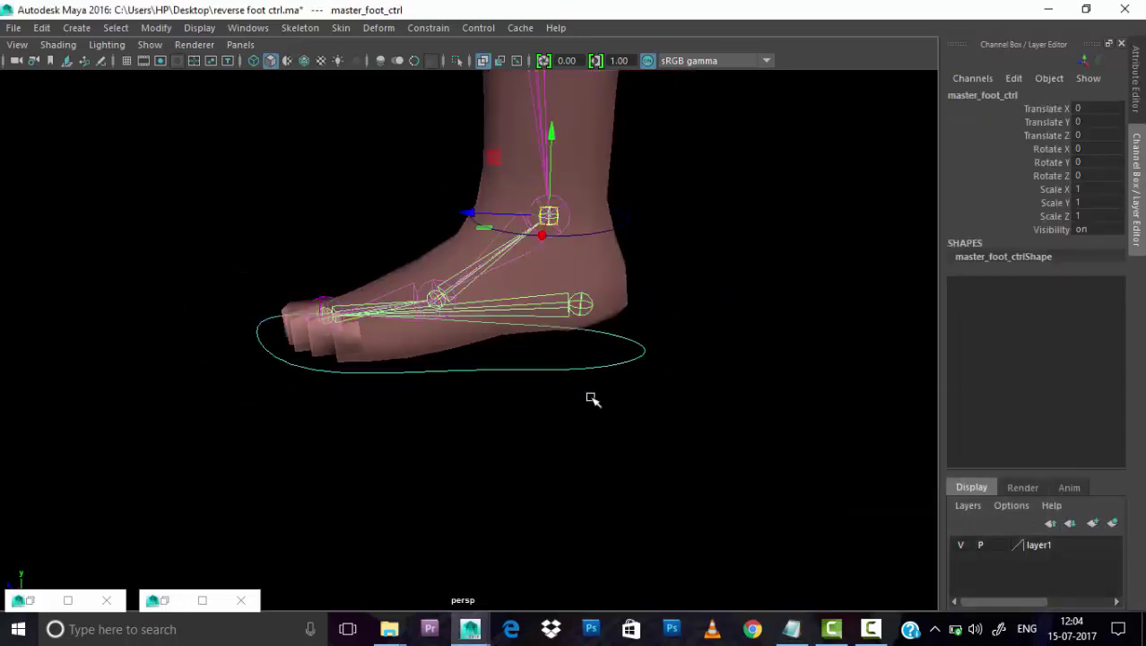
Test-rotate master_foot_ctrl, then zero its Rotate X/Y/Z values.
key("e")
mouse_move(578, 220)
left_mouse_down()
mouse_move(507, 207)
mouse_move(545, 204)
left_mouse_up()
left_click_drag(1090, 149, 1090, 162)
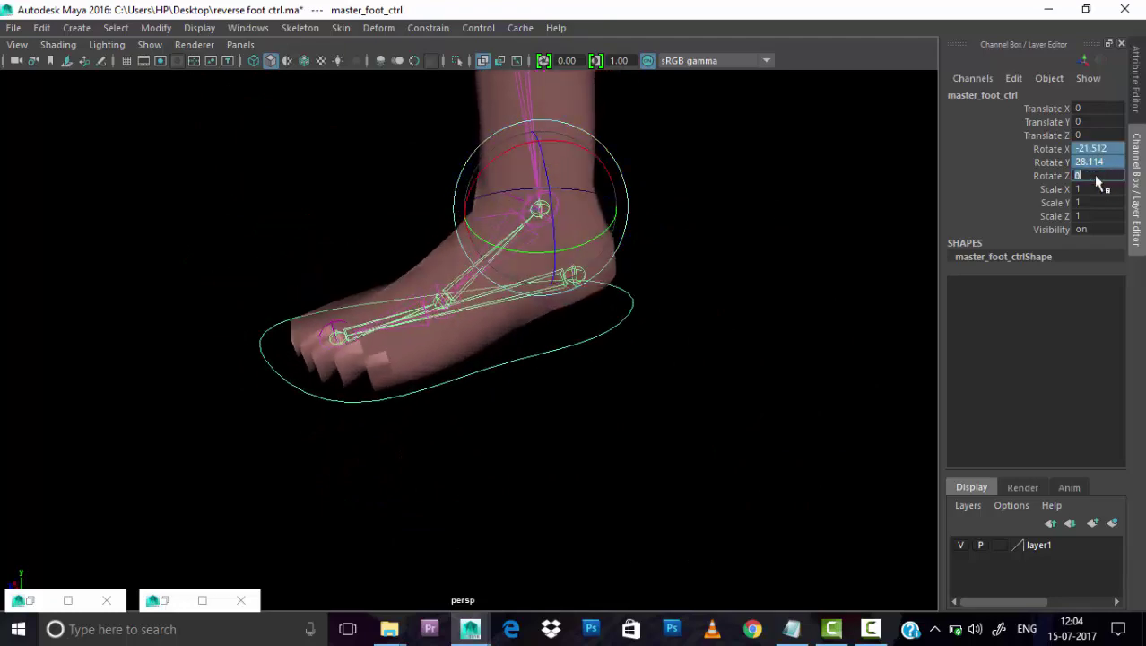
left_click(644, 274)
Test-rotate the heel reverse joint rev_jnt_ctrl_heel and inspect the foot from the side.
mouse_move(645, 274)
left_mouse_down("alt")
mouse_move(676, 324)
mouse_move(609, 282)
left_mouse_up("alt")
left_click(609, 282)
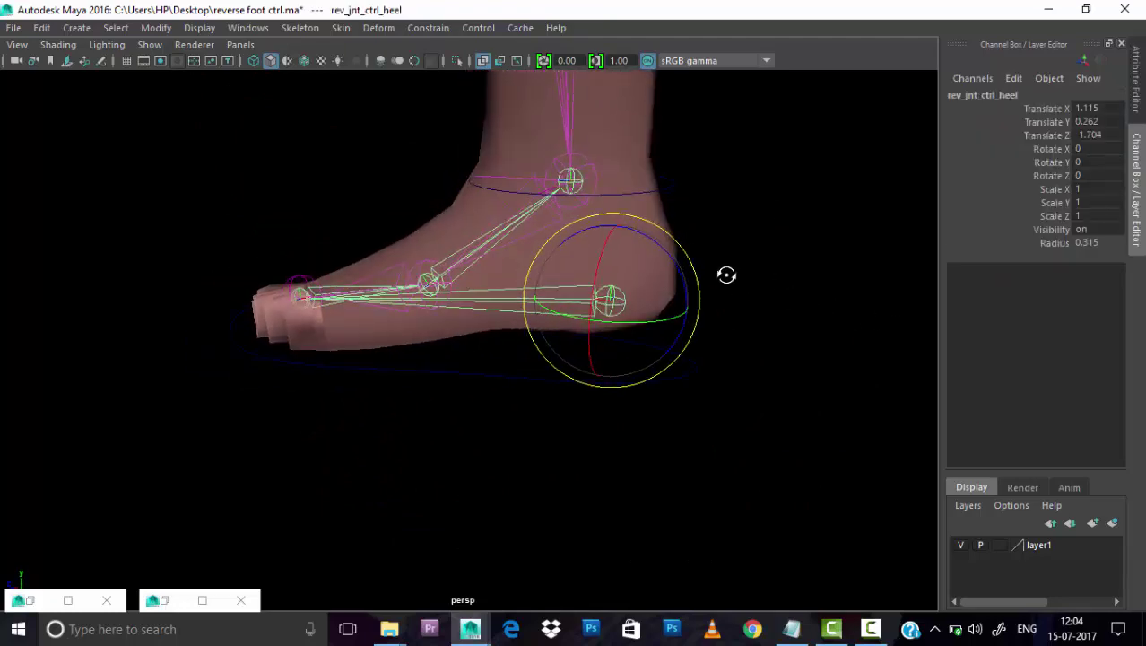
mouse_move(659, 328)
left_mouse_down()
mouse_move(634, 327)
mouse_move(727, 315)
mouse_move(543, 273)
mouse_move(450, 304)
mouse_move(659, 326)
left_mouse_up()
left_click(727, 314)
mouse_move(560, 254)
left_mouse_down("alt")
mouse_move(468, 333)
mouse_move(486, 354)
mouse_move(568, 338)
left_mouse_up("alt")
left_click(700, 257)
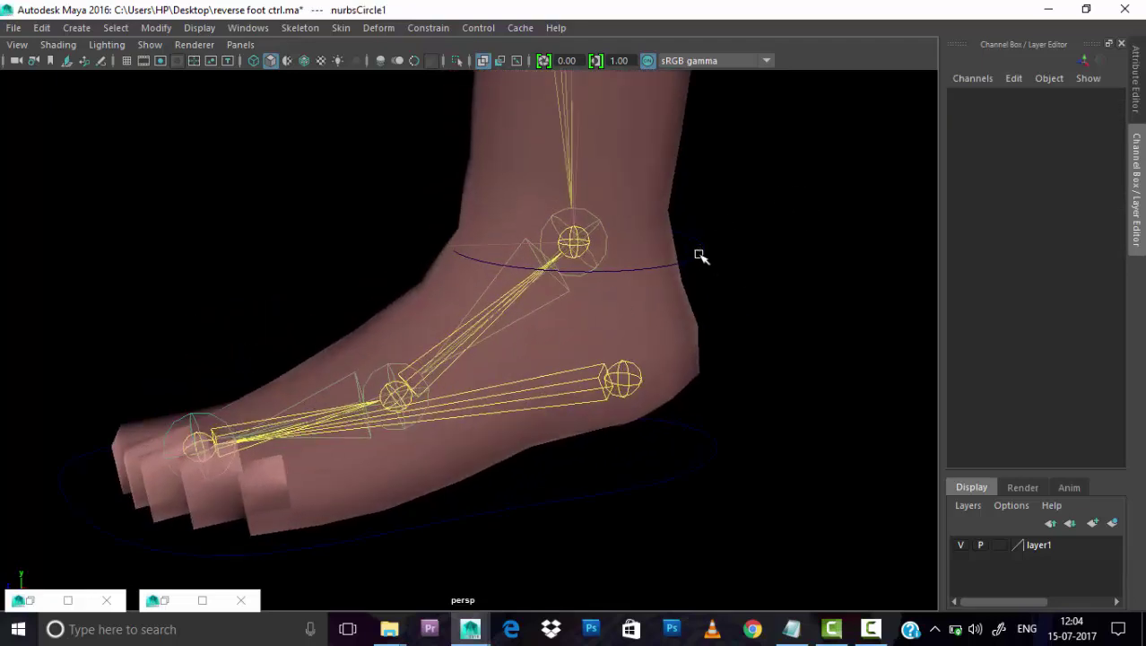
left_click(709, 258)
mouse_move(709, 258)
left_mouse_down("alt")
mouse_move(527, 322)
mouse_move(615, 259)
mouse_move(711, 363)
mouse_move(741, 329)
left_mouse_up("alt")
Toggle Deformers display and select the knee bind joint bnd_jnt_knee.
left_click(150, 44)
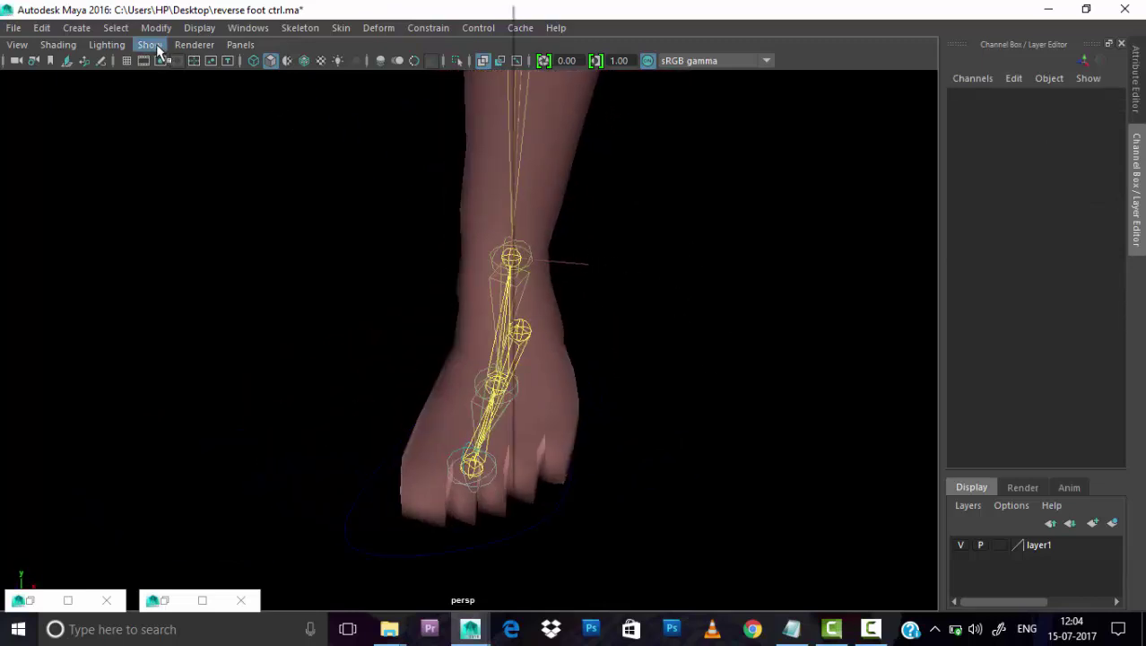
left_click(179, 280)
left_click_drag(645, 305, 570, 369, "alt")
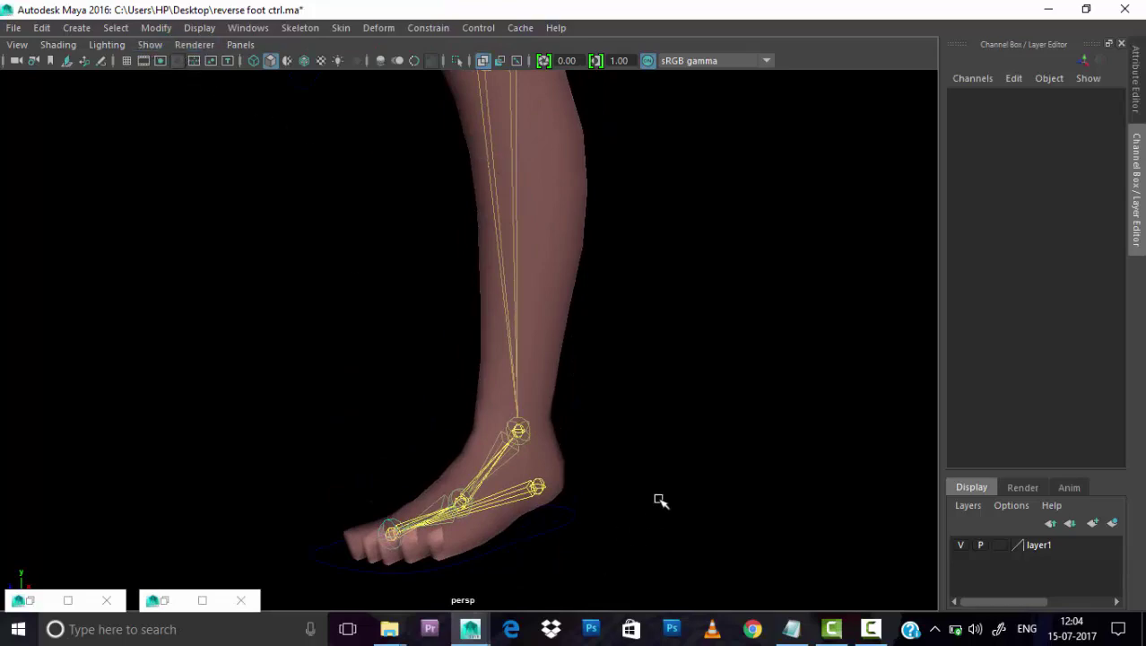
left_click_drag(659, 498, 450, 376, "alt")
mouse_move(451, 375)
right_mouse_down("alt")
mouse_move(530, 427)
mouse_move(584, 436)
right_mouse_up("alt")
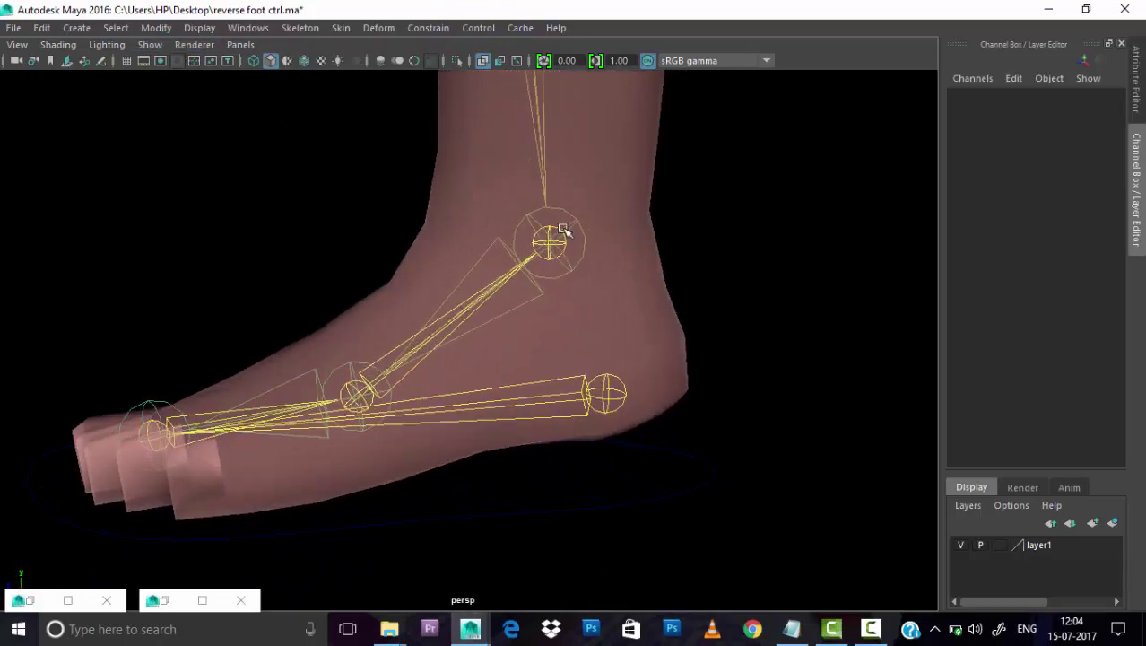
left_click_drag(544, 115, 506, 148)
right_click_drag(532, 160, 591, 389, "alt")
Put the bind joints from bnd_jnt_hip down onto new hidden layer2, then select master_foot_ctrl.
key("Up")
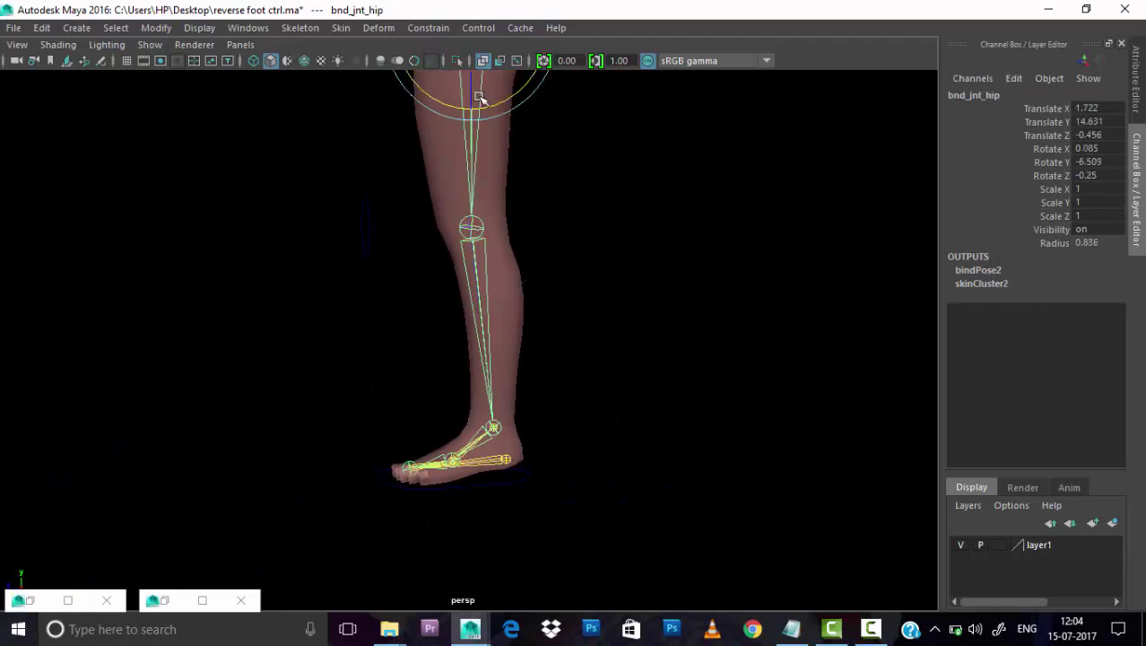
left_click(967, 504)
left_click(946, 283)
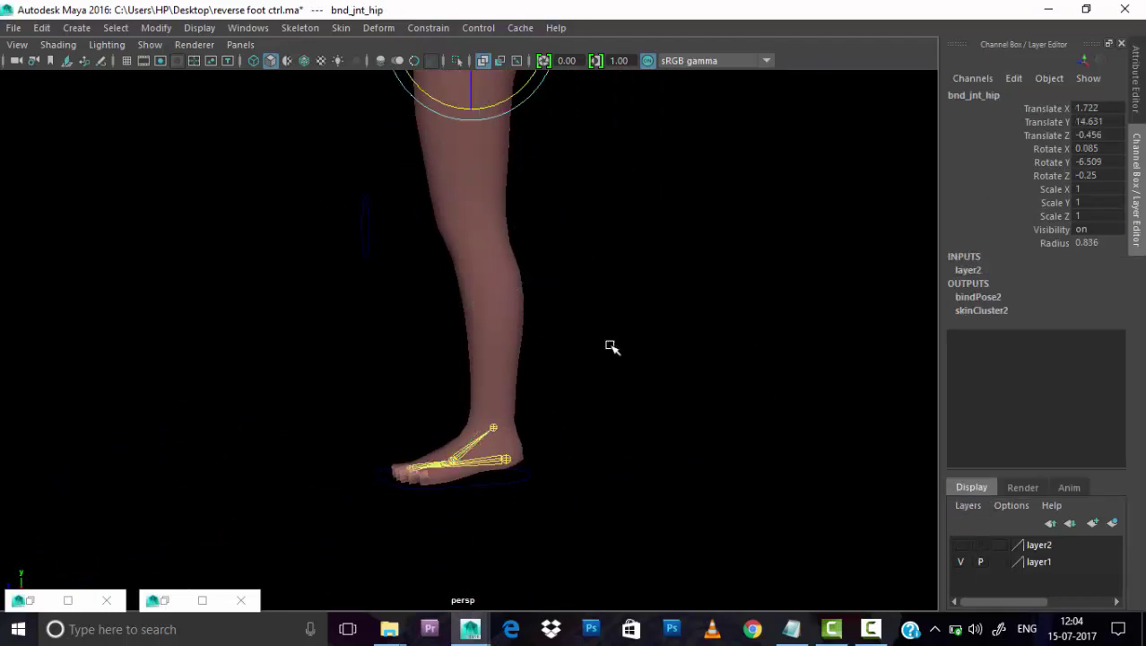
left_click_drag(611, 343, 409, 386, "alt")
mouse_move(409, 387)
right_mouse_down("alt")
mouse_move(615, 225)
mouse_move(583, 442)
right_mouse_up("alt")
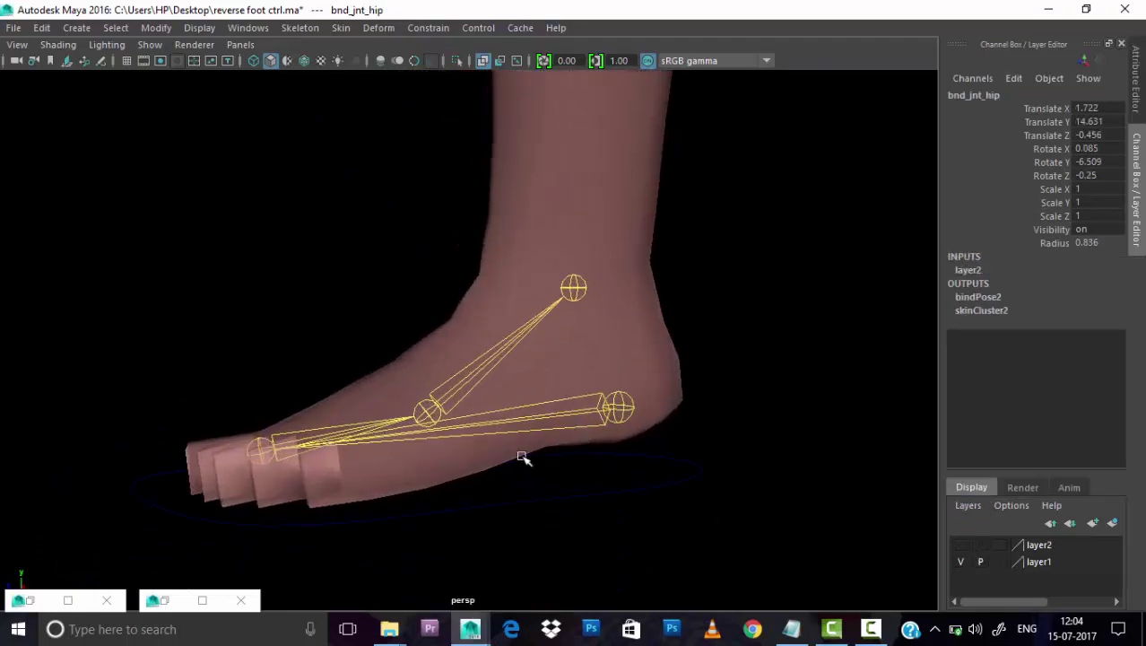
middle_click_drag(524, 458, 517, 312, "alt")
right_click_drag(516, 312, 597, 414, "alt")
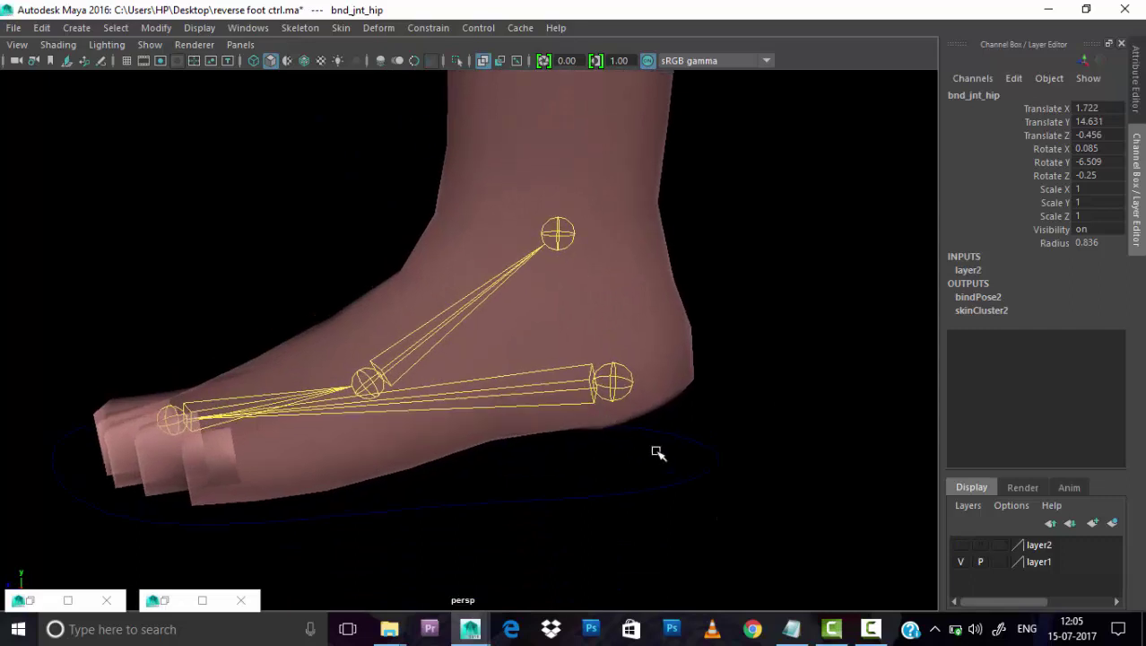
mouse_move(659, 453)
right_mouse_down("alt")
mouse_move(487, 339)
mouse_move(594, 383)
right_mouse_up("alt")
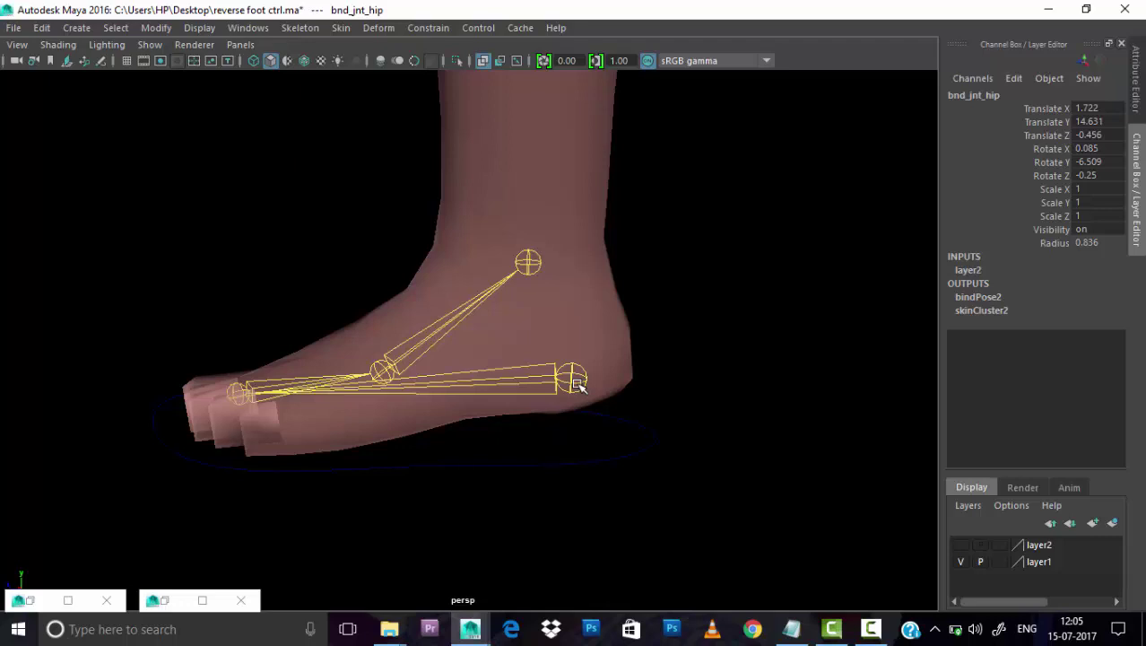
left_click_drag(580, 505, 278, 254)
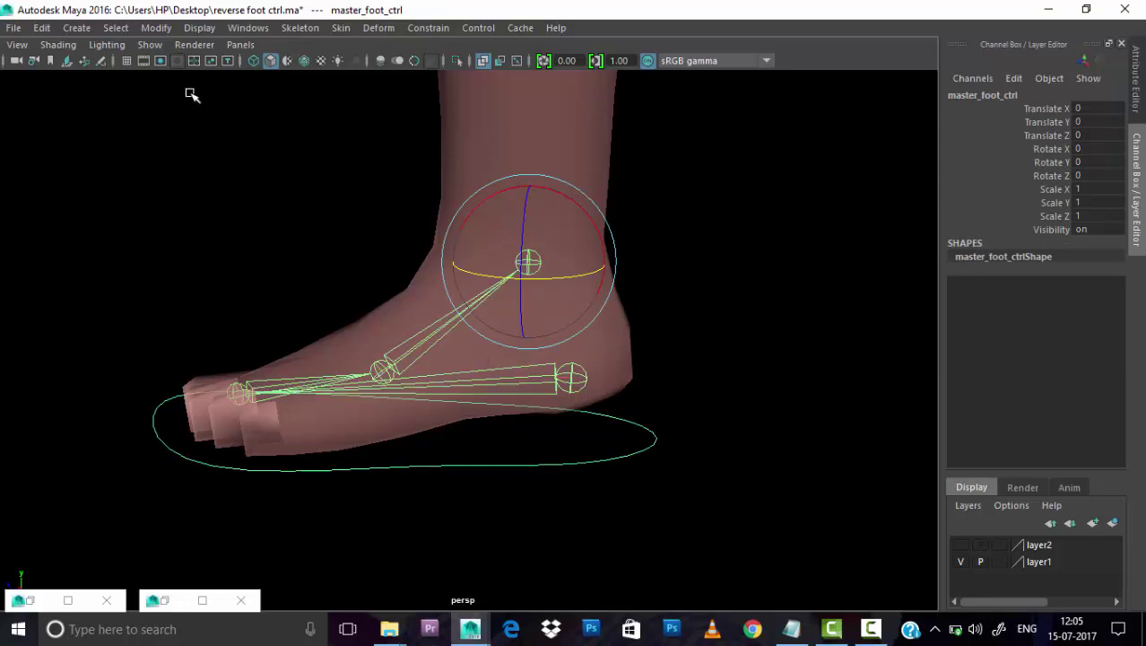
Clear the selection and slide the for_rp circle control sideways along X.
scroll(660, 333, "down", 3)
left_click_drag(645, 308, 550, 329, "alt")
scroll(590, 455, "up", 2)
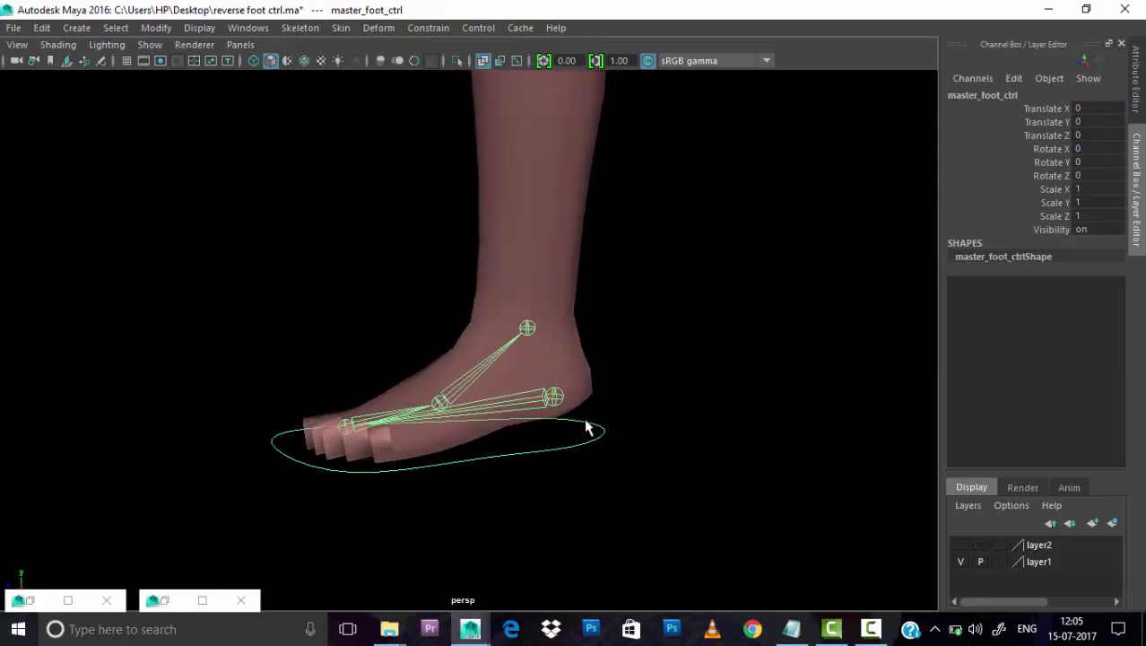
scroll(586, 429, "down", 5)
scroll(589, 423, "down", 3)
key("Delete")
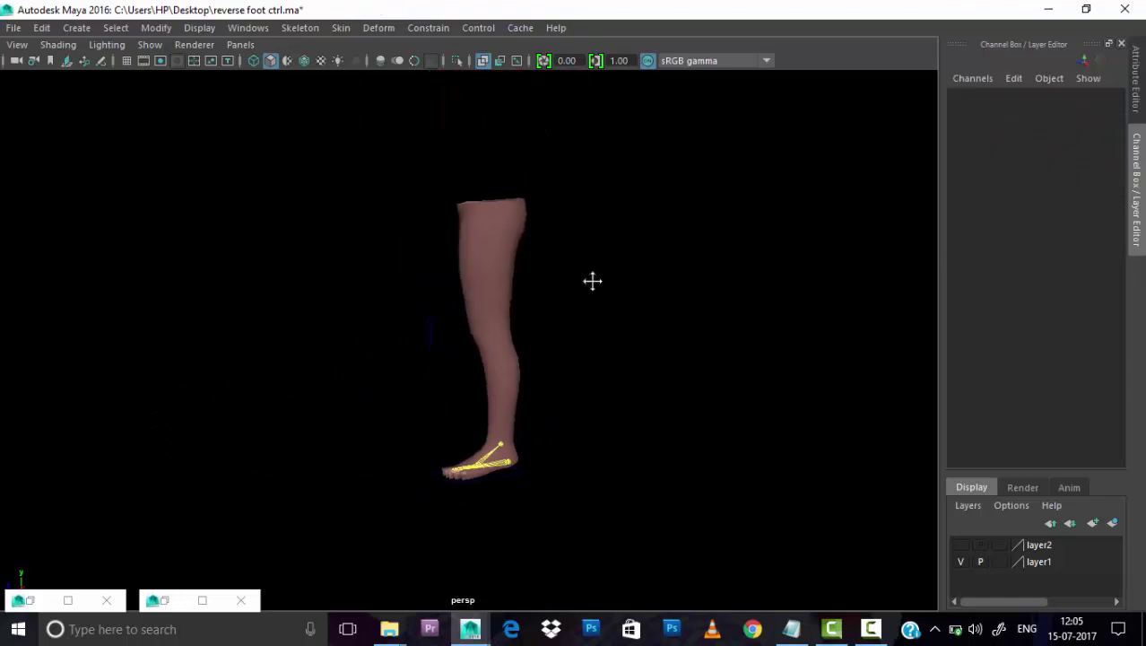
scroll(505, 359, "up", 2)
left_click(466, 323)
key("w")
left_click_drag(498, 323, 525, 329)
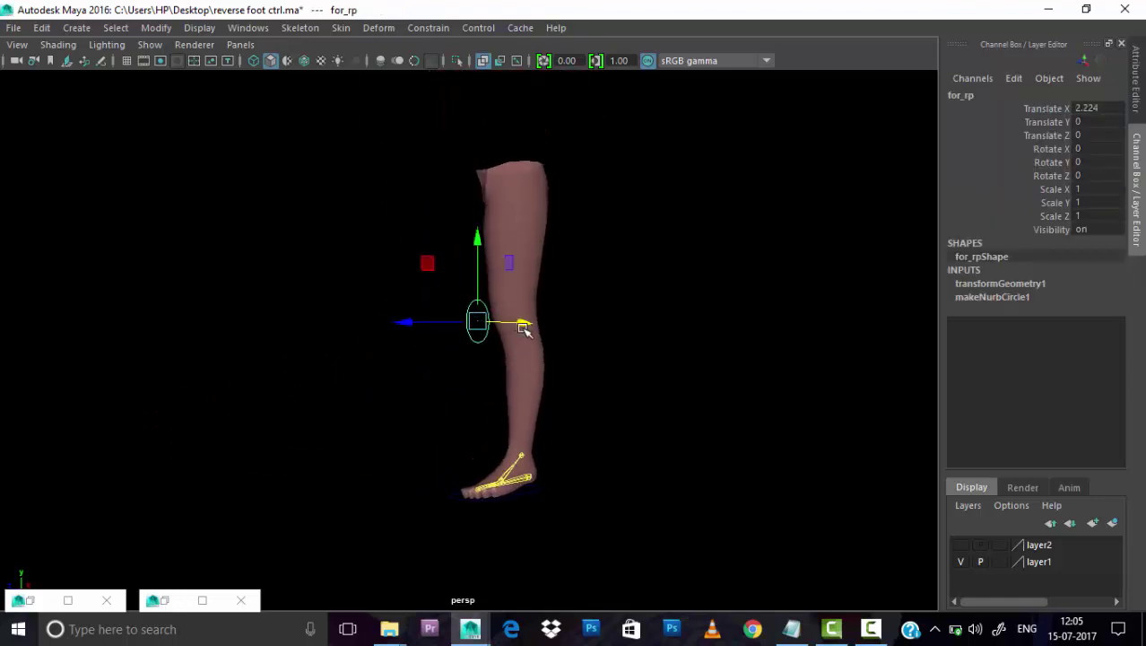
Turn off Joints display in the viewport's Show menu.
left_click(536, 487)
left_click(150, 44)
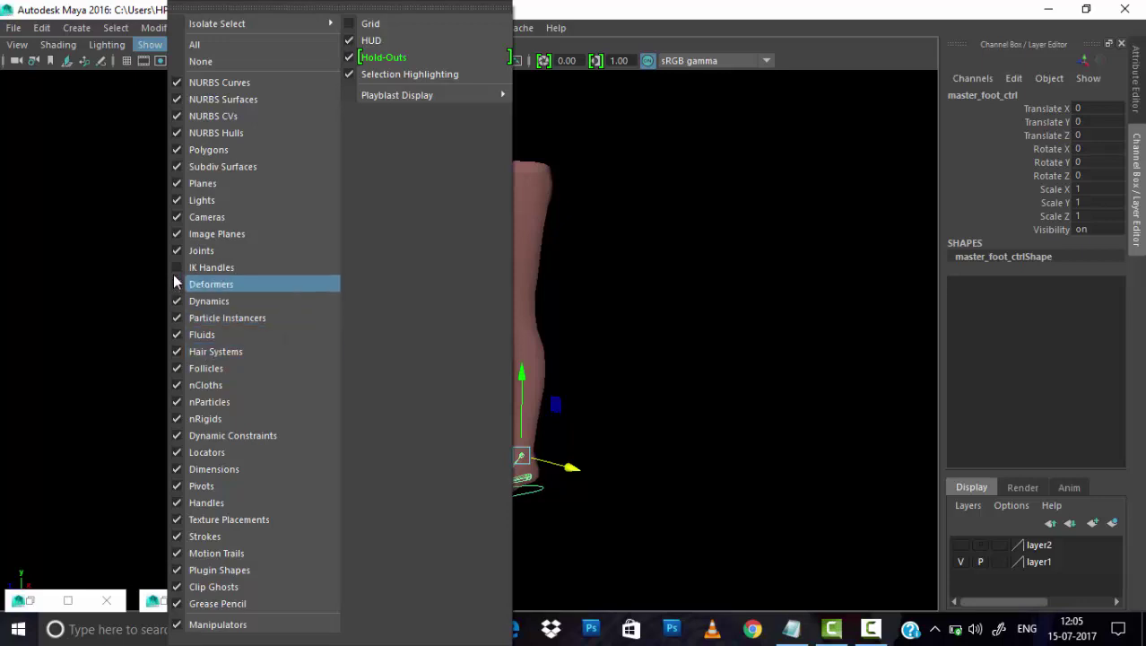
left_click(201, 250)
left_click(549, 366)
scroll(538, 341, "up", 2)
scroll(525, 312, "down", 2)
scroll(538, 372, "up", 2)
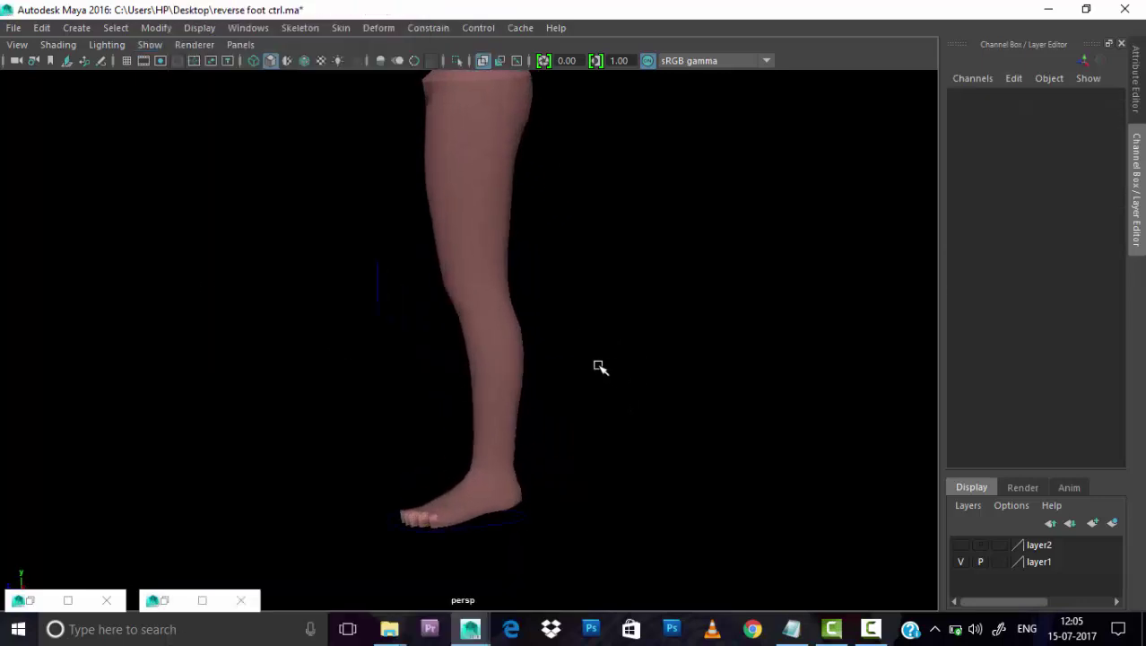
scroll(474, 350, "down", 2)
scroll(455, 313, "up", 3)
Lift and rotate master_foot_ctrl to test it drives the leg, then undo the rotation.
left_click(460, 314)
left_click(591, 557)
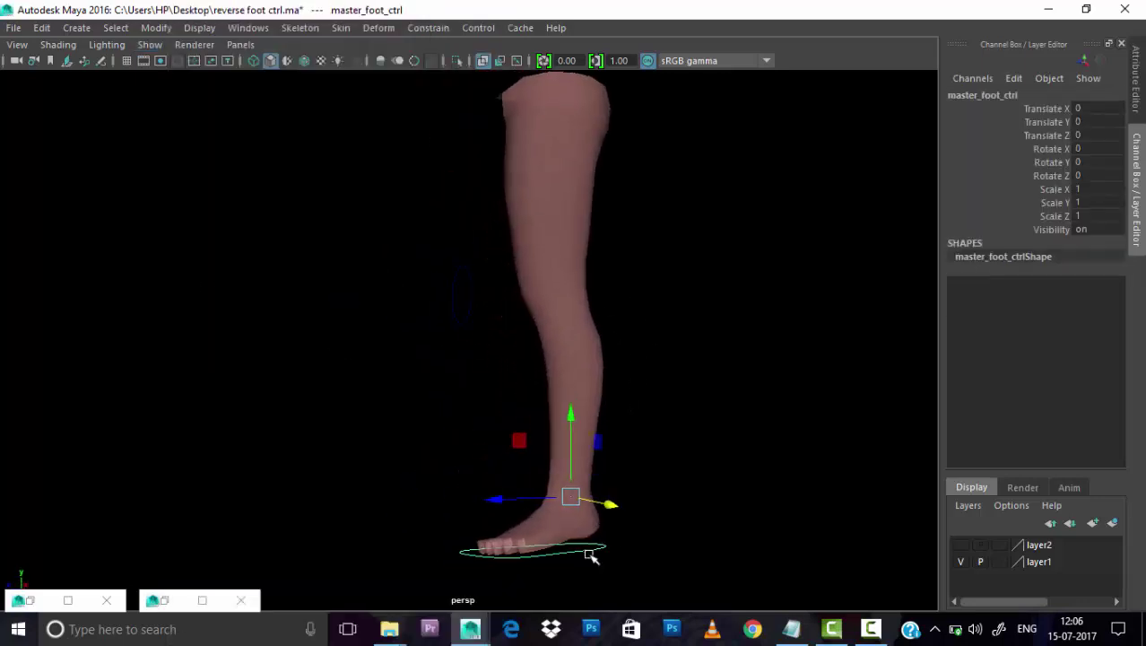
mouse_move(570, 496)
left_mouse_down()
mouse_move(574, 446)
mouse_move(501, 359)
mouse_move(592, 398)
left_mouse_up()
key("e")
left_click_drag(583, 318, 588, 389)
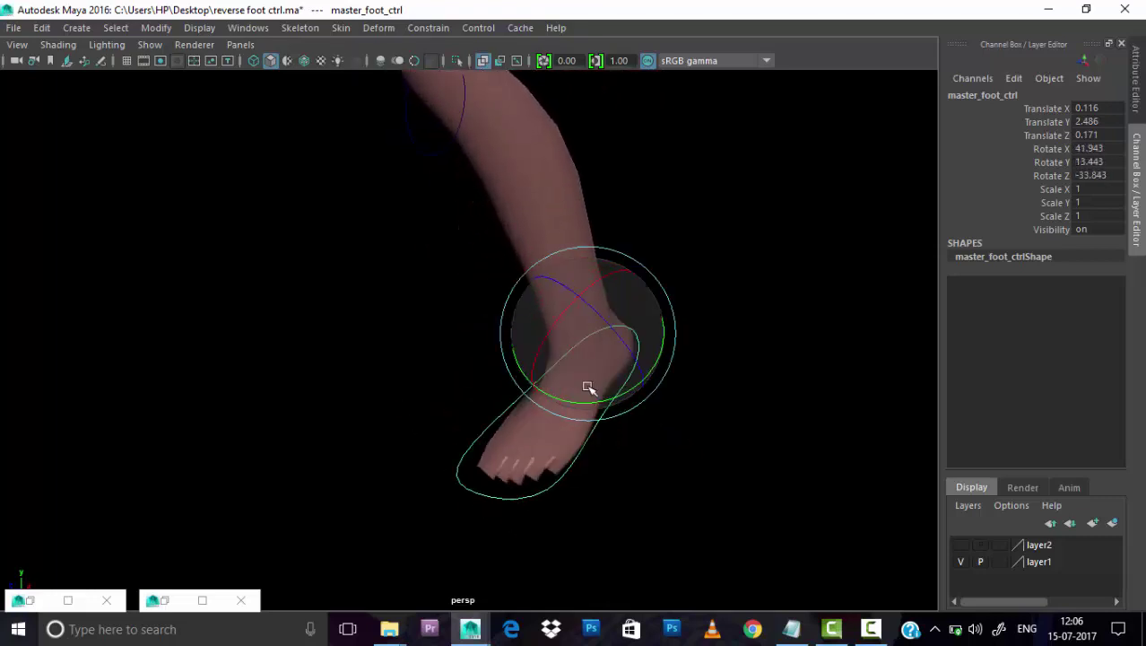
key("ctrl+z")
Show joints in the viewport and test rev_jnt_ctrl_boll, returning its rotation to zero.
key("ctrl+z")
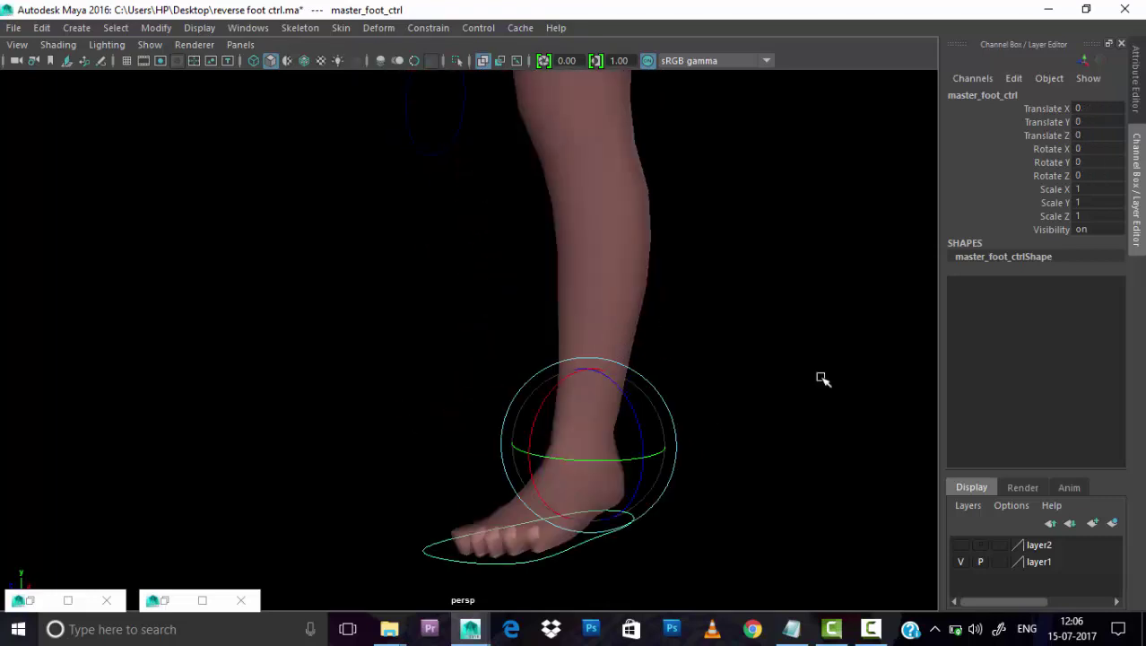
left_click(149, 44)
left_click(243, 332)
mouse_move(691, 396)
left_mouse_down("alt")
mouse_move(791, 396)
mouse_move(523, 329)
left_mouse_up("alt")
left_click(523, 330)
mouse_move(502, 261)
left_mouse_down("alt")
mouse_move(417, 222)
mouse_move(724, 257)
mouse_move(429, 294)
left_mouse_up("alt")
key("ctrl+z")
right_click_drag(430, 294, 747, 360, "alt")
Bend the toes by rotating rev_jnt_ctrl_toe in Z, then deselect it.
mouse_move(747, 361)
left_mouse_down("alt")
mouse_move(729, 345)
mouse_move(705, 356)
left_mouse_up("alt")
mouse_move(705, 356)
right_mouse_down("alt")
mouse_move(627, 384)
mouse_move(551, 319)
right_mouse_up("alt")
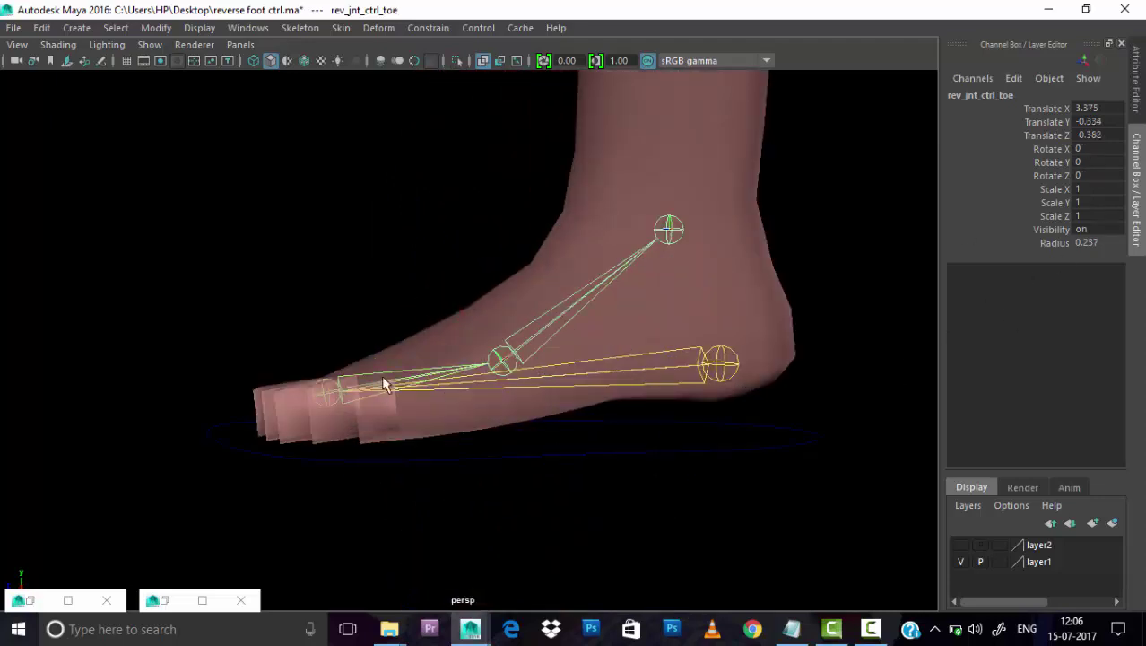
middle_click_drag(427, 242, 465, 238)
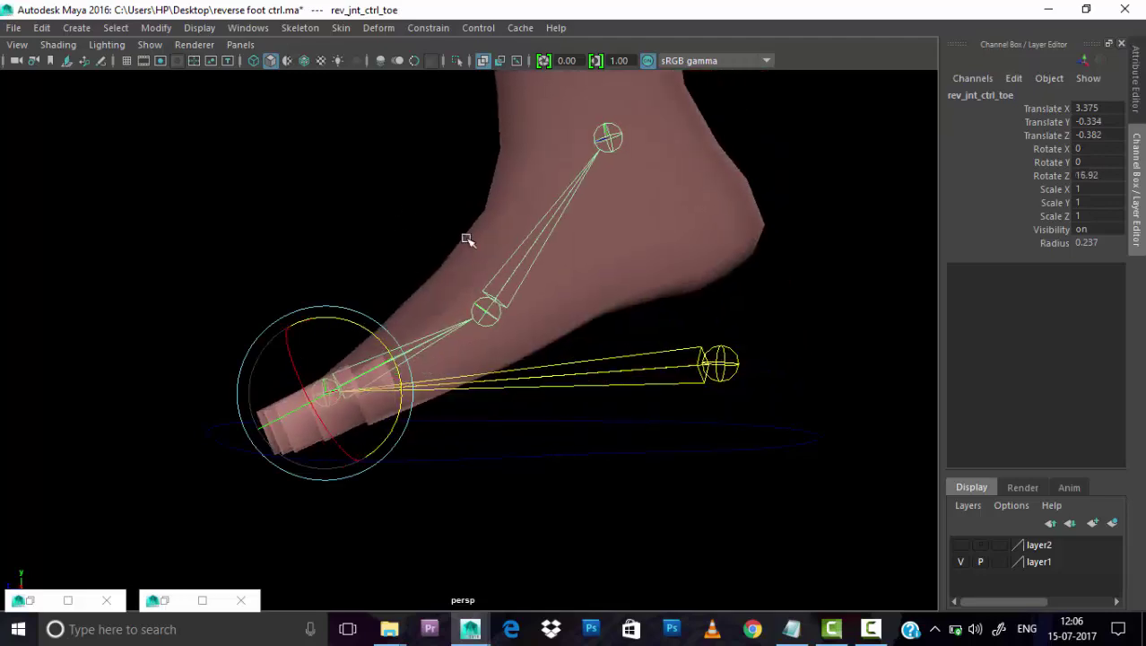
scroll(653, 261, "down", 5)
left_click_drag(451, 229, 645, 248, "alt")
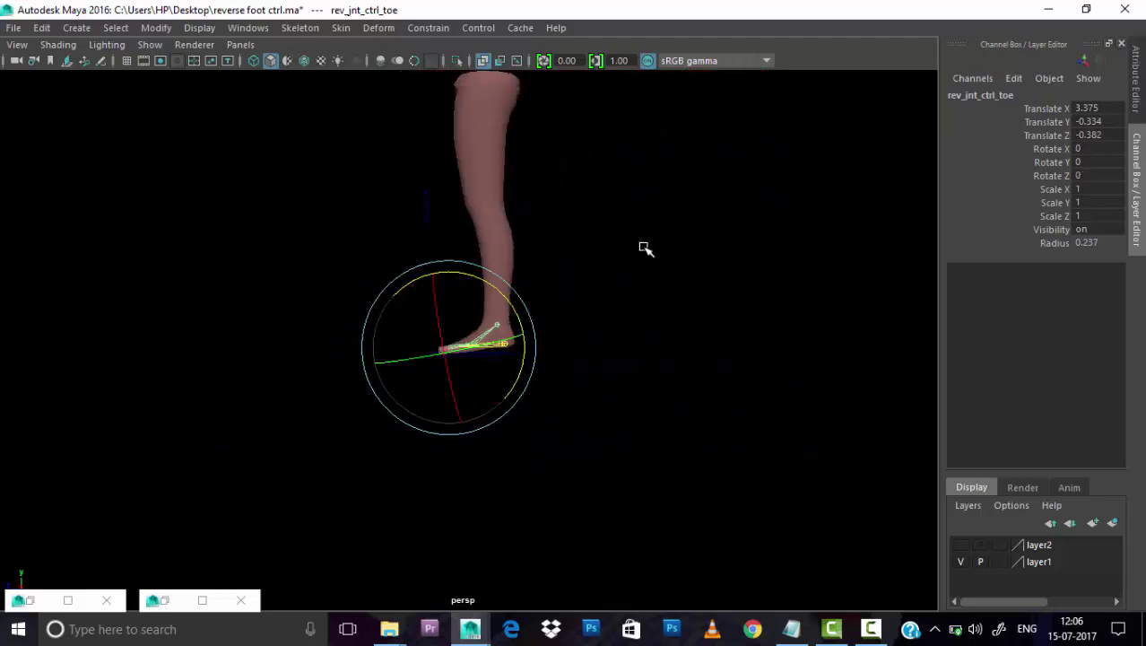
left_click(664, 235)
Hide the joints again so only the shaded leg mesh is visible.
right_click_drag(684, 223, 824, 411, "alt")
scroll(824, 412, "up", 3)
left_click(150, 44)
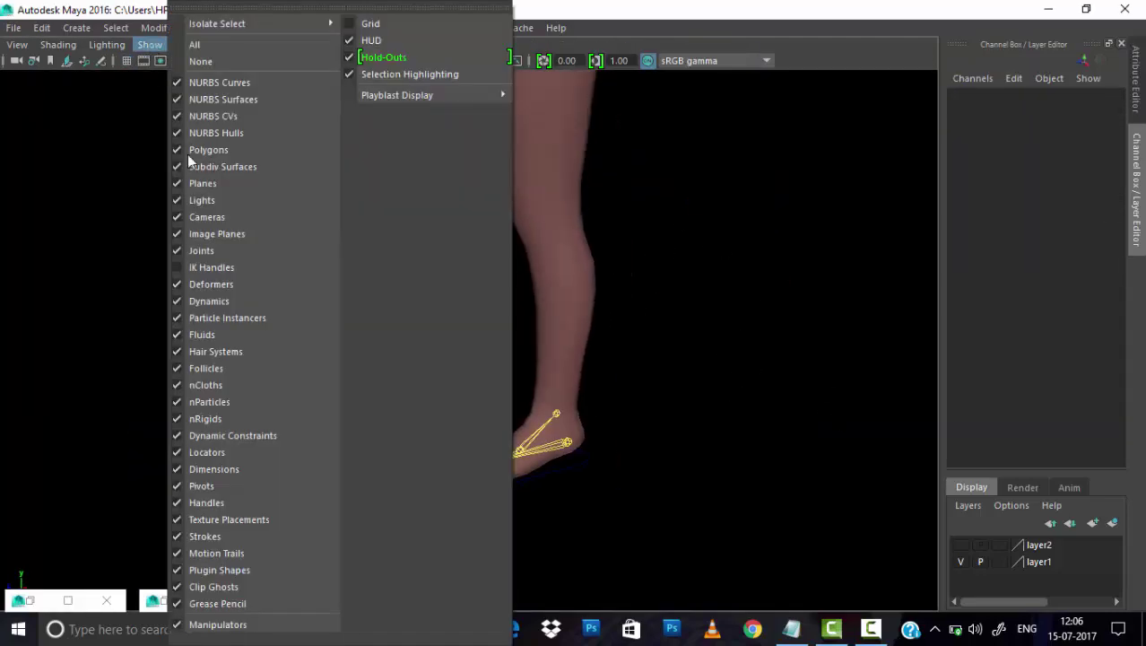
left_click(181, 249)
mouse_move(789, 338)
left_mouse_down("alt")
mouse_move(510, 285)
mouse_move(558, 289)
left_mouse_up("alt")
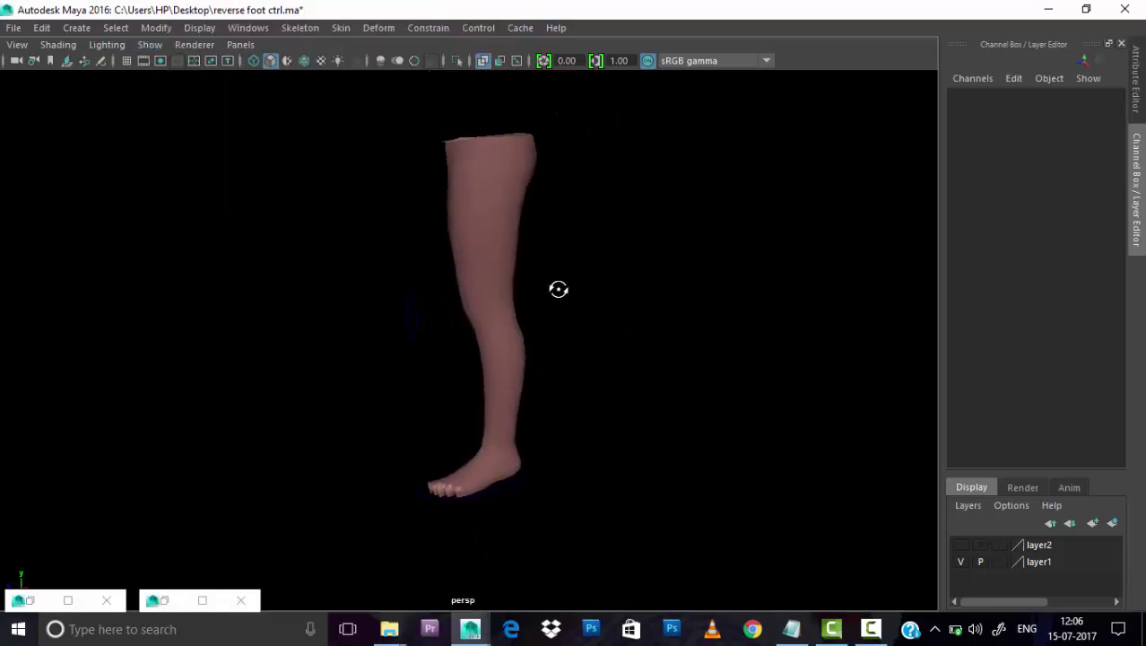